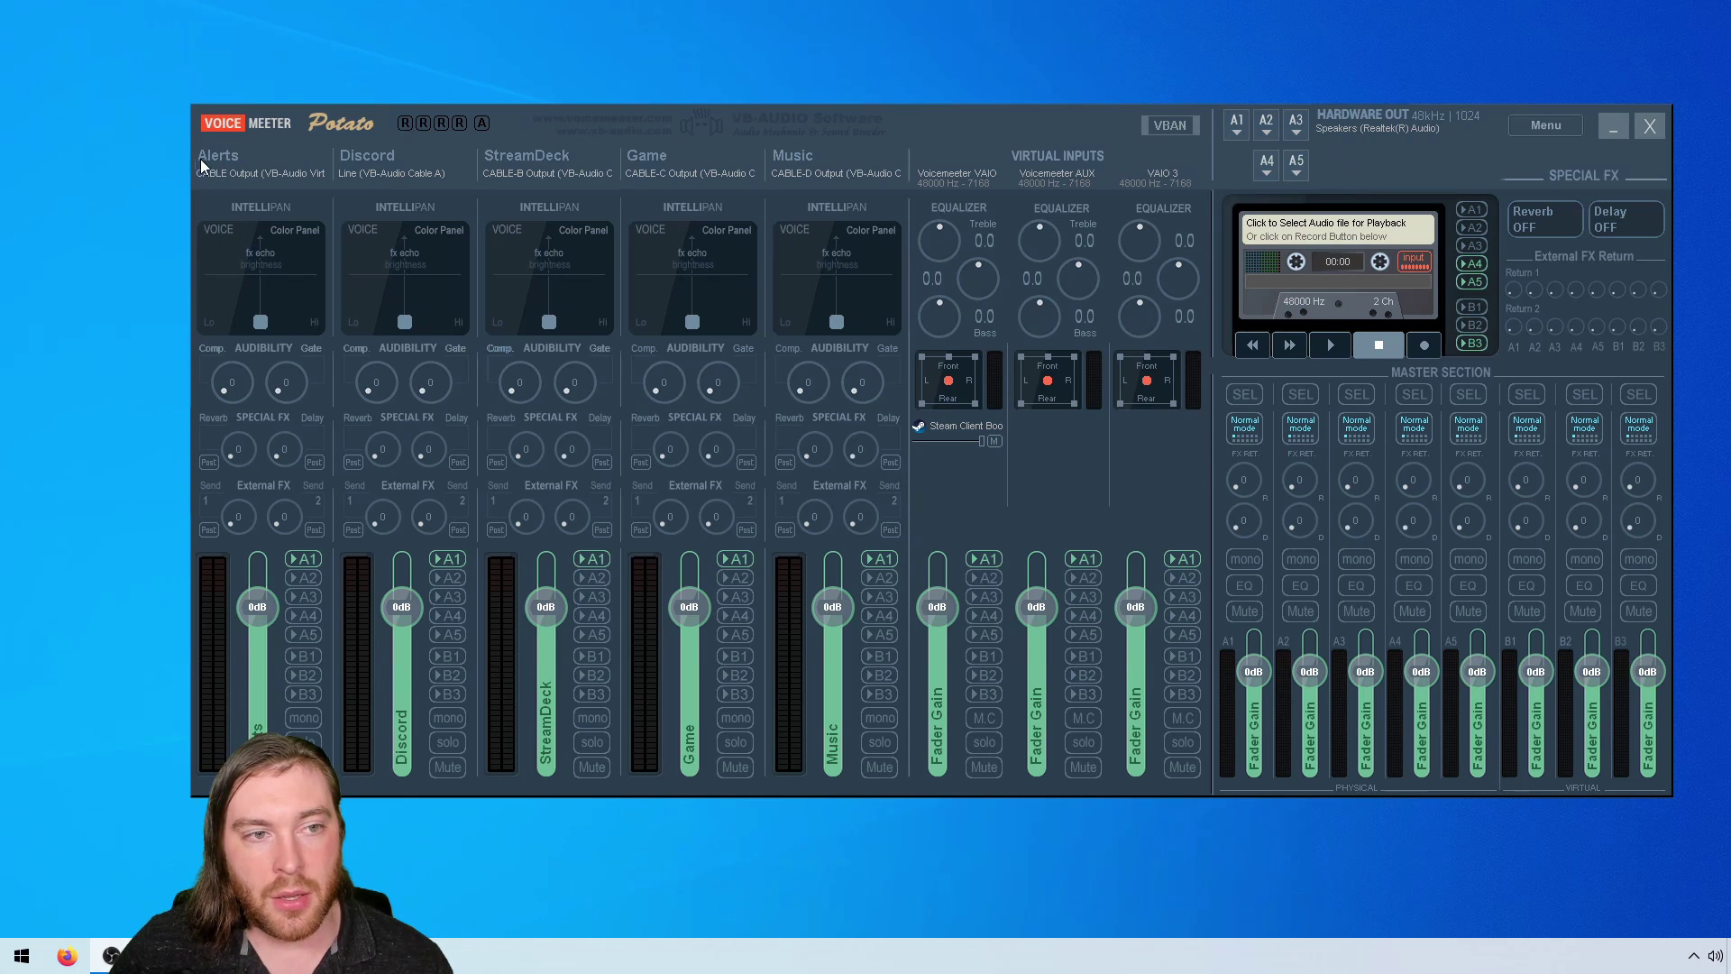
Raise the fader gain of the Alerts channel to 7.7 dB
{"action": "left_click_drag", "start_coordinate": [263, 608], "coordinate": [274, 588]}
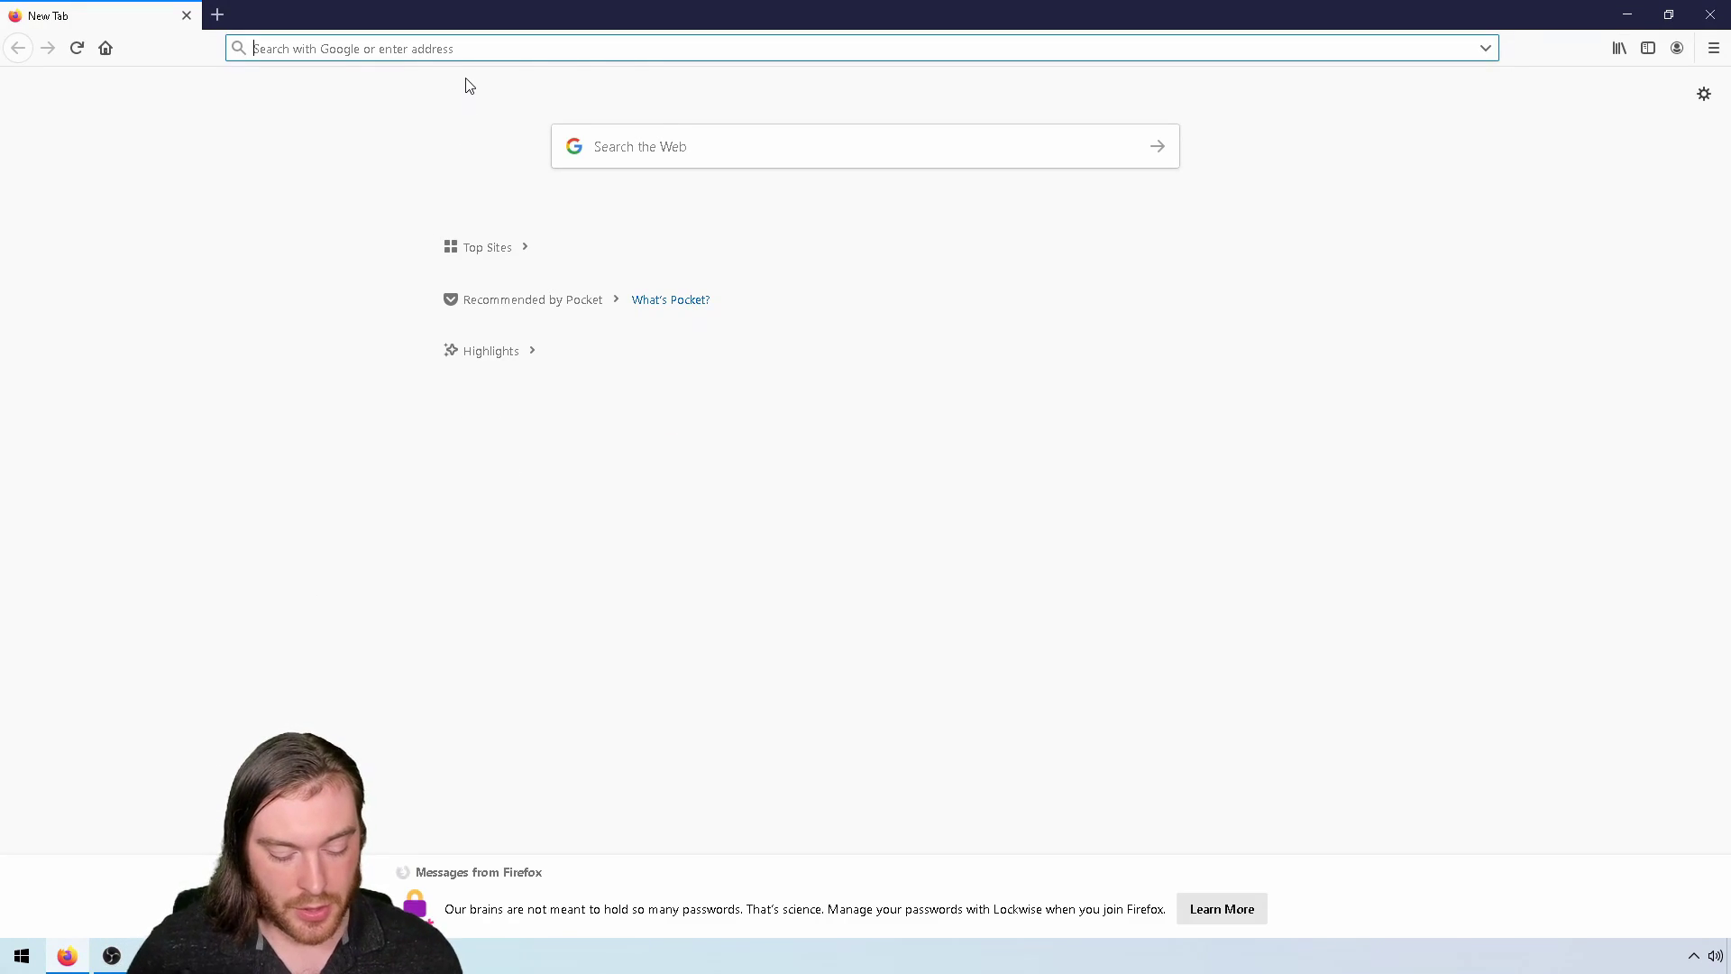
Go to vb-audio.com in Firefox and open the web shop's Audio Apps category
{"action": "type", "text": "vb-audio.com/"}
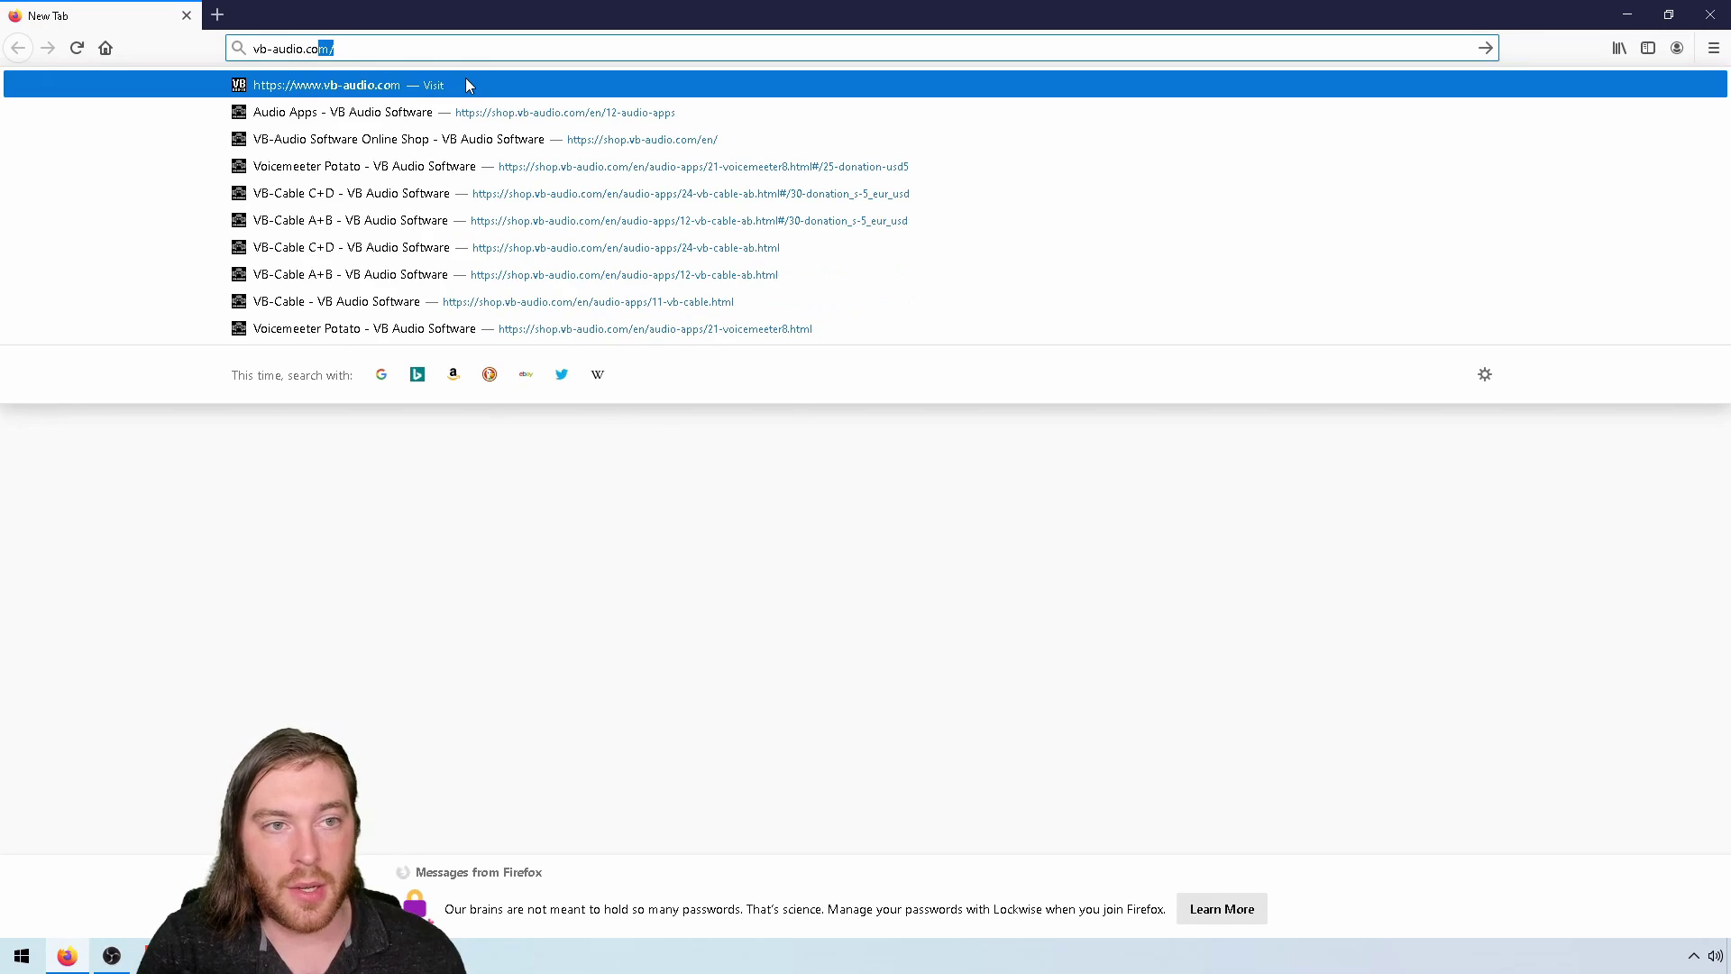
{"action": "key", "text": "Return"}
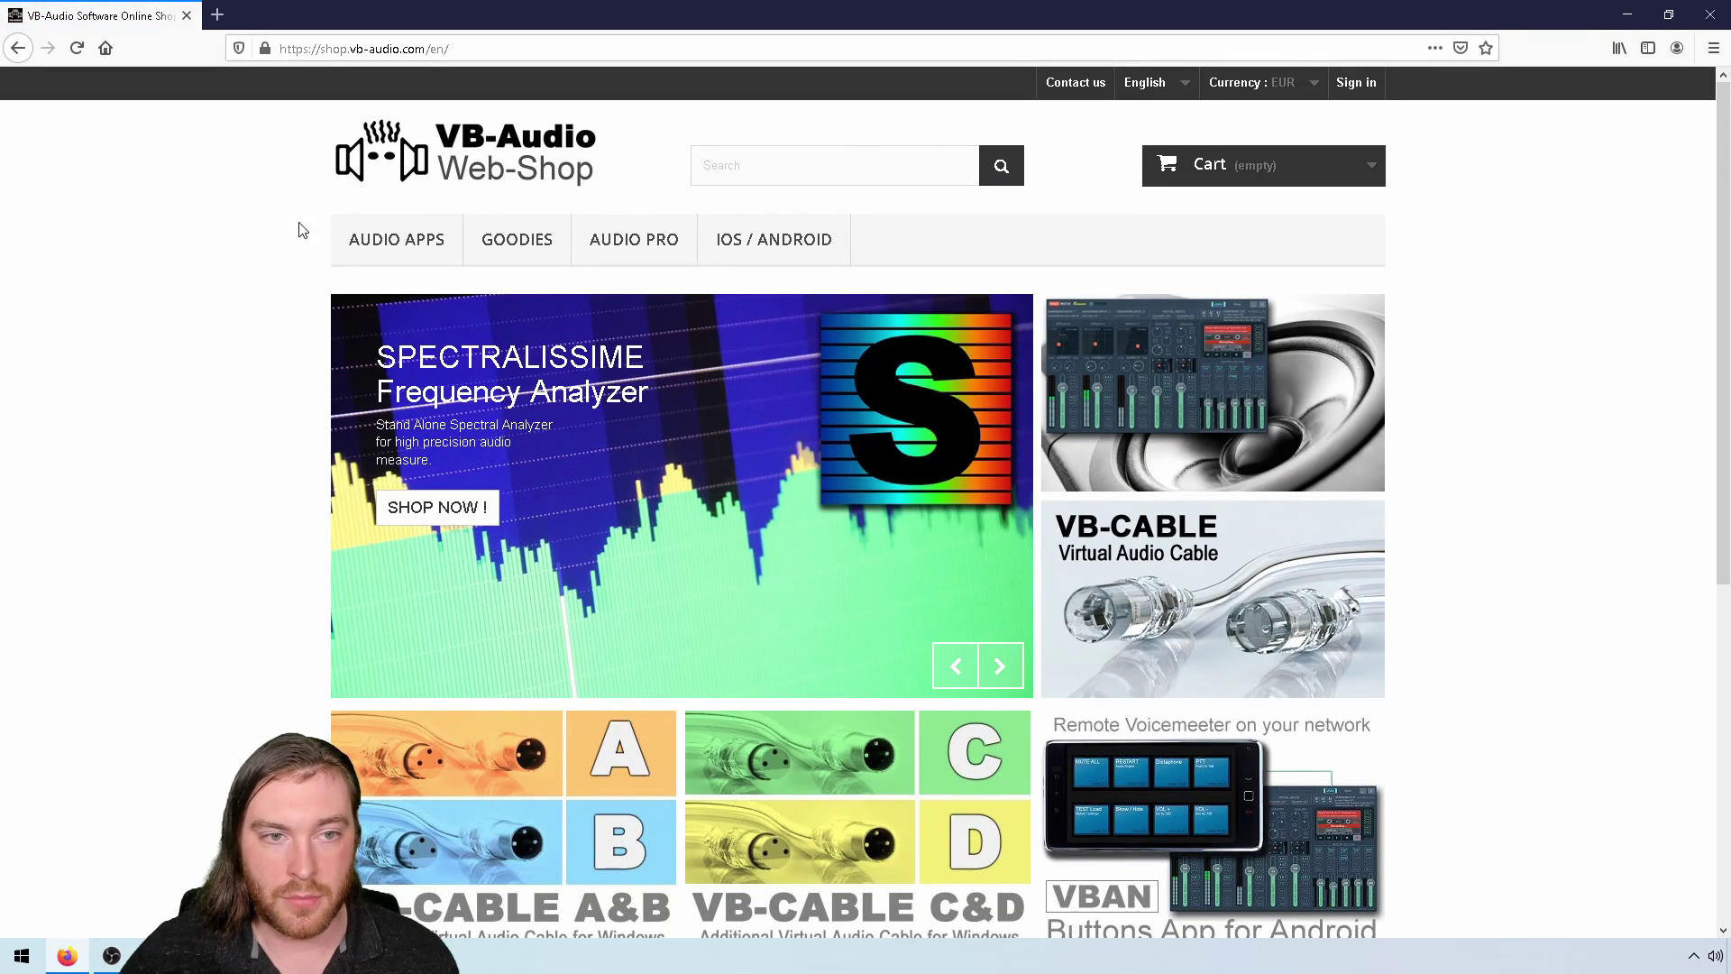
{"action": "left_click", "coordinate": [361, 243]}
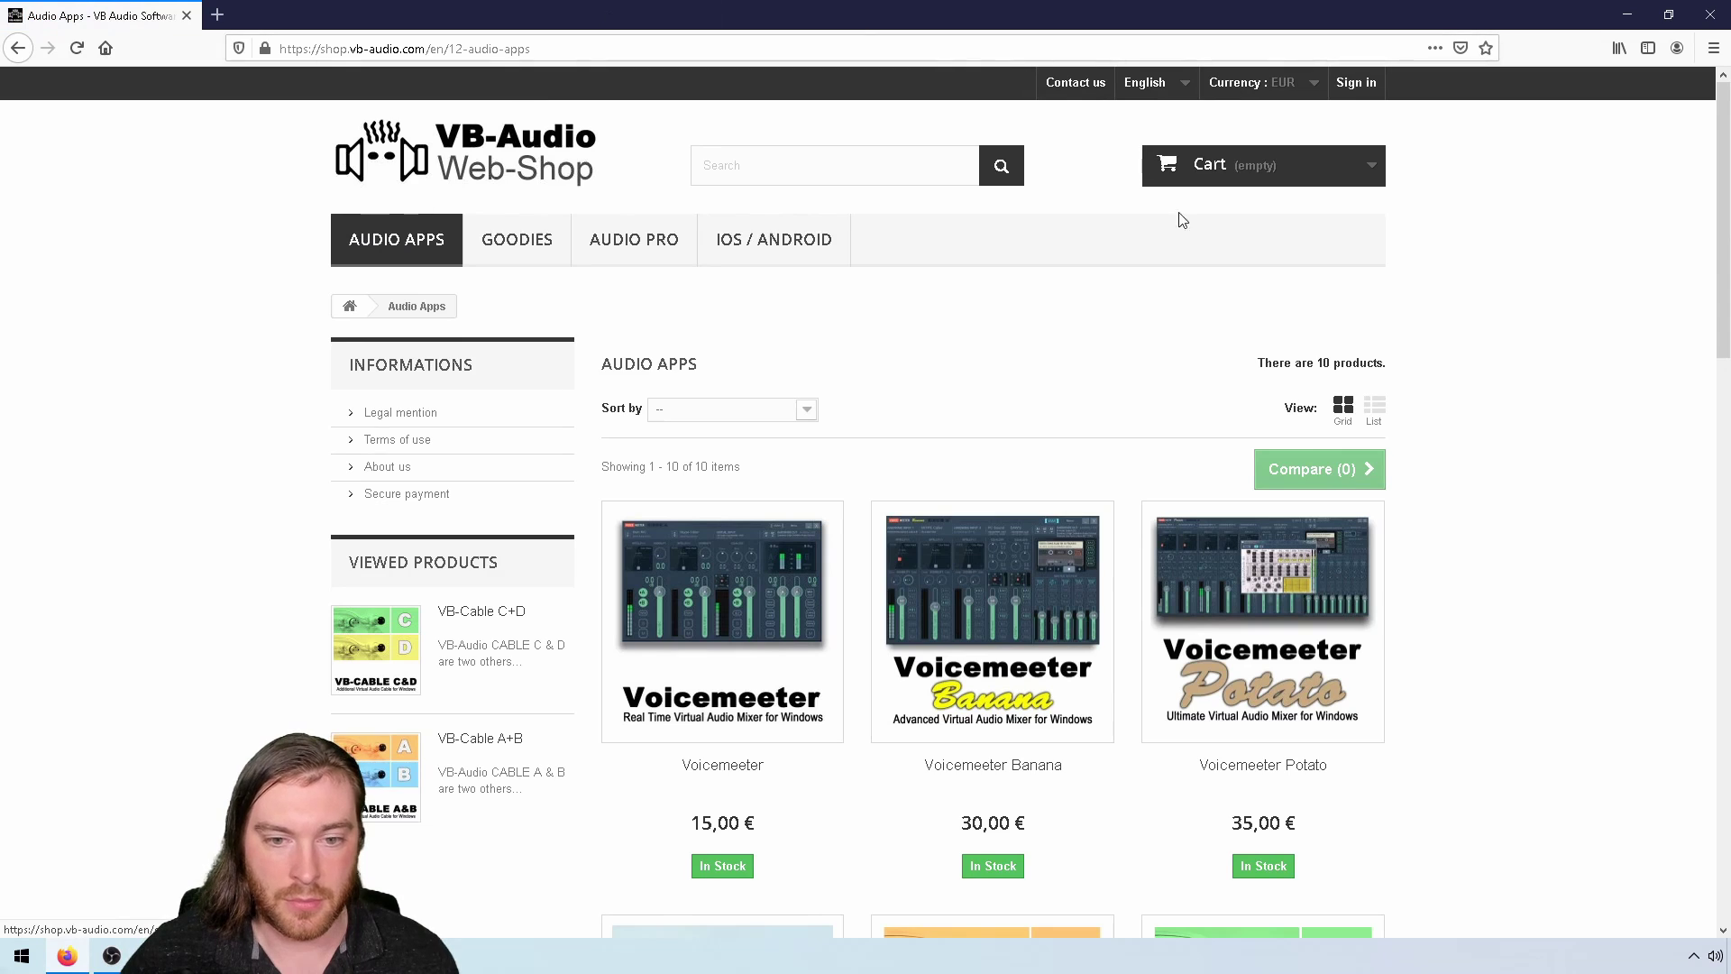
Open the VB-Cable, VB-Cable A+B, VB-Cable C+D and Voicemeeter Potato product pages in separate new tabs
{"action": "scroll", "coordinate": [1500, 375], "scroll_direction": "down", "scroll_amount": 4}
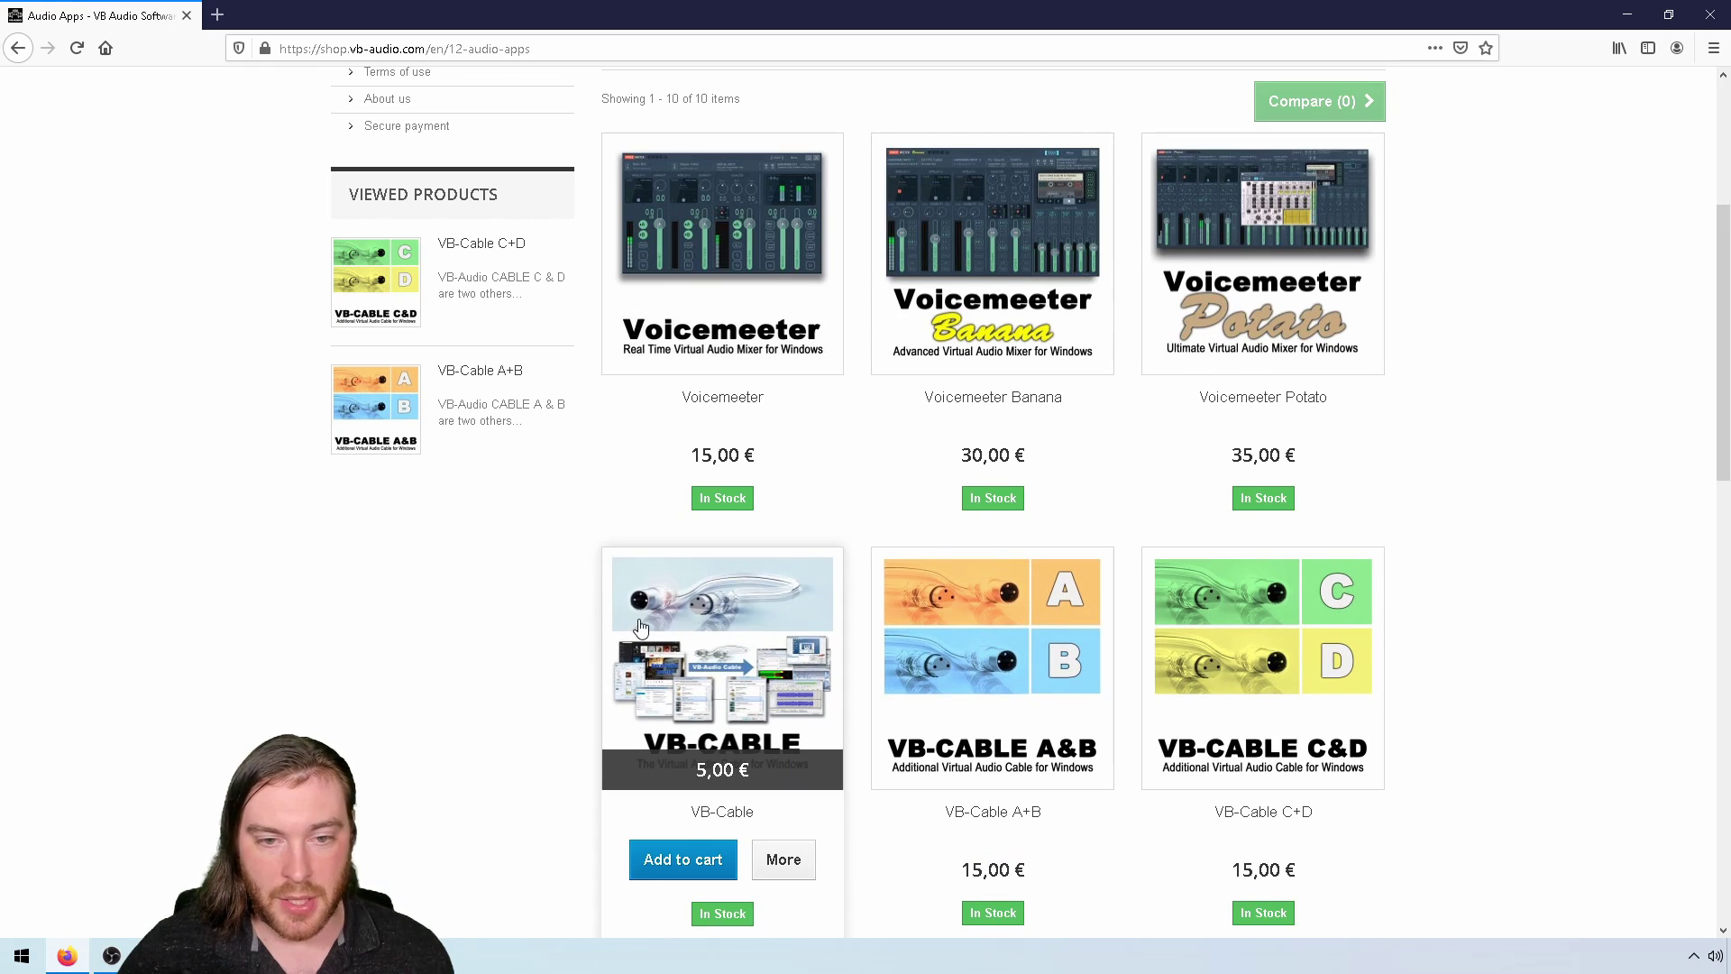
{"action": "middle_click", "coordinate": [721, 636]}
{"action": "middle_click", "coordinate": [992, 649]}
{"action": "middle_click", "coordinate": [1255, 677]}
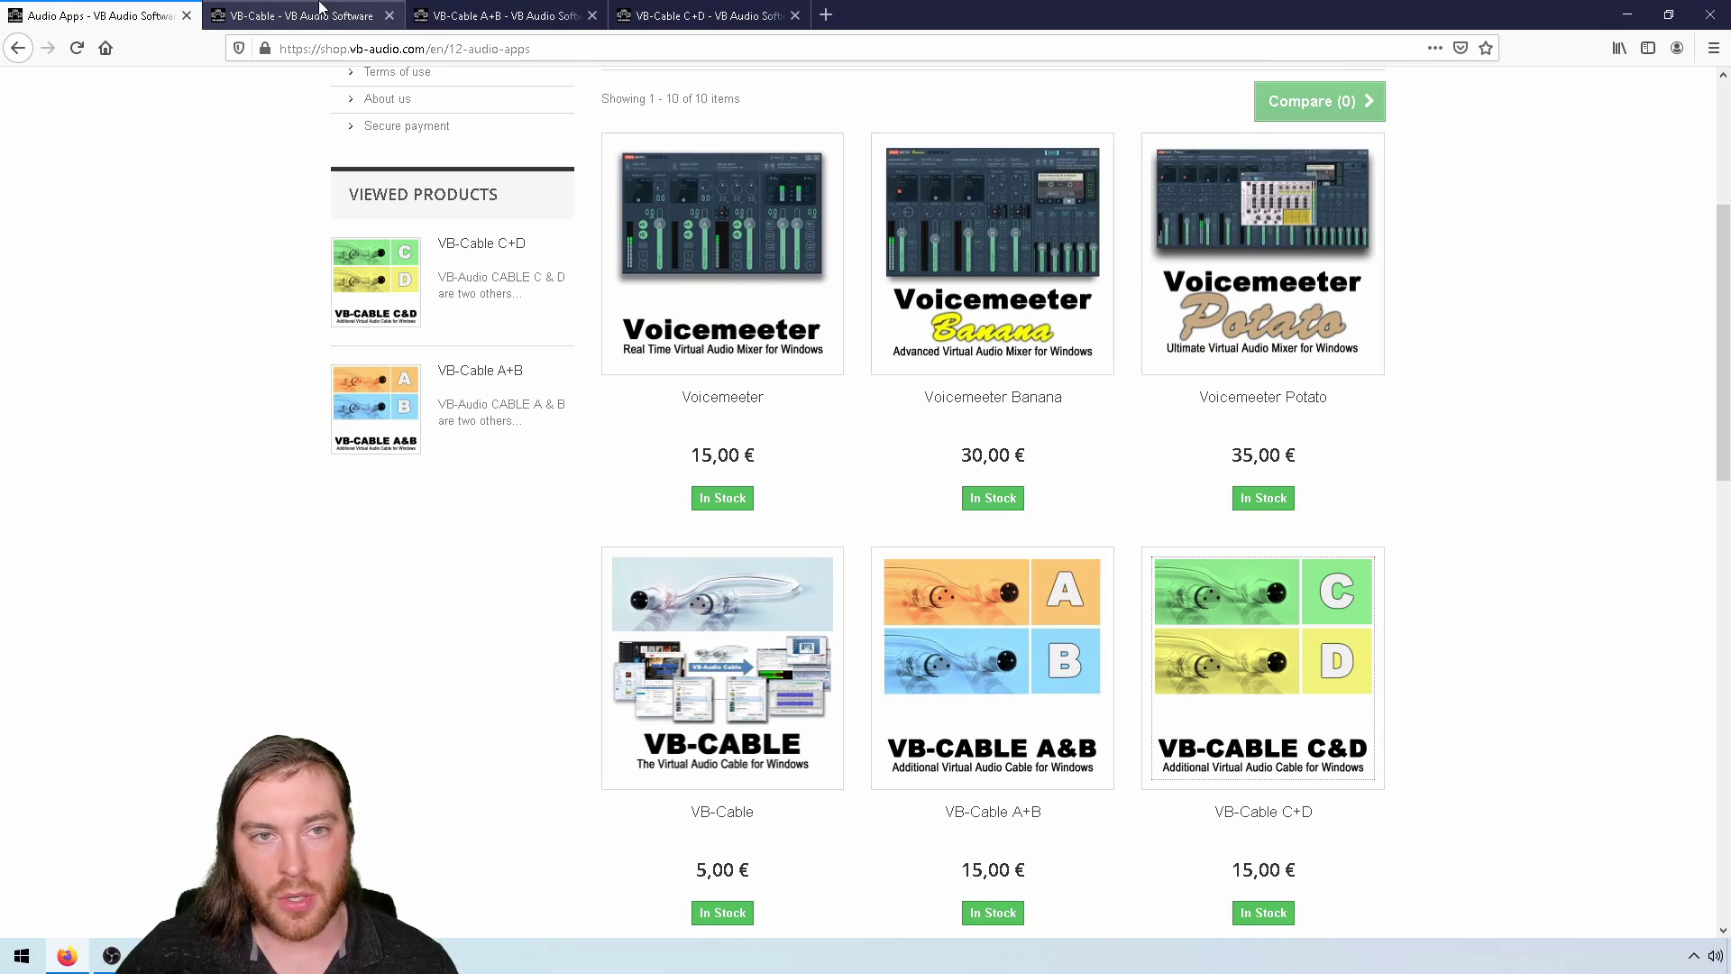
{"action": "middle_click", "coordinate": [1262, 226]}
Check the product pages' licence prices, choosing 05 EUR / USD for VB-Cable A+B and C+D and "I'm fan" for Voicemeeter Potato
{"action": "left_click", "coordinate": [347, 9]}
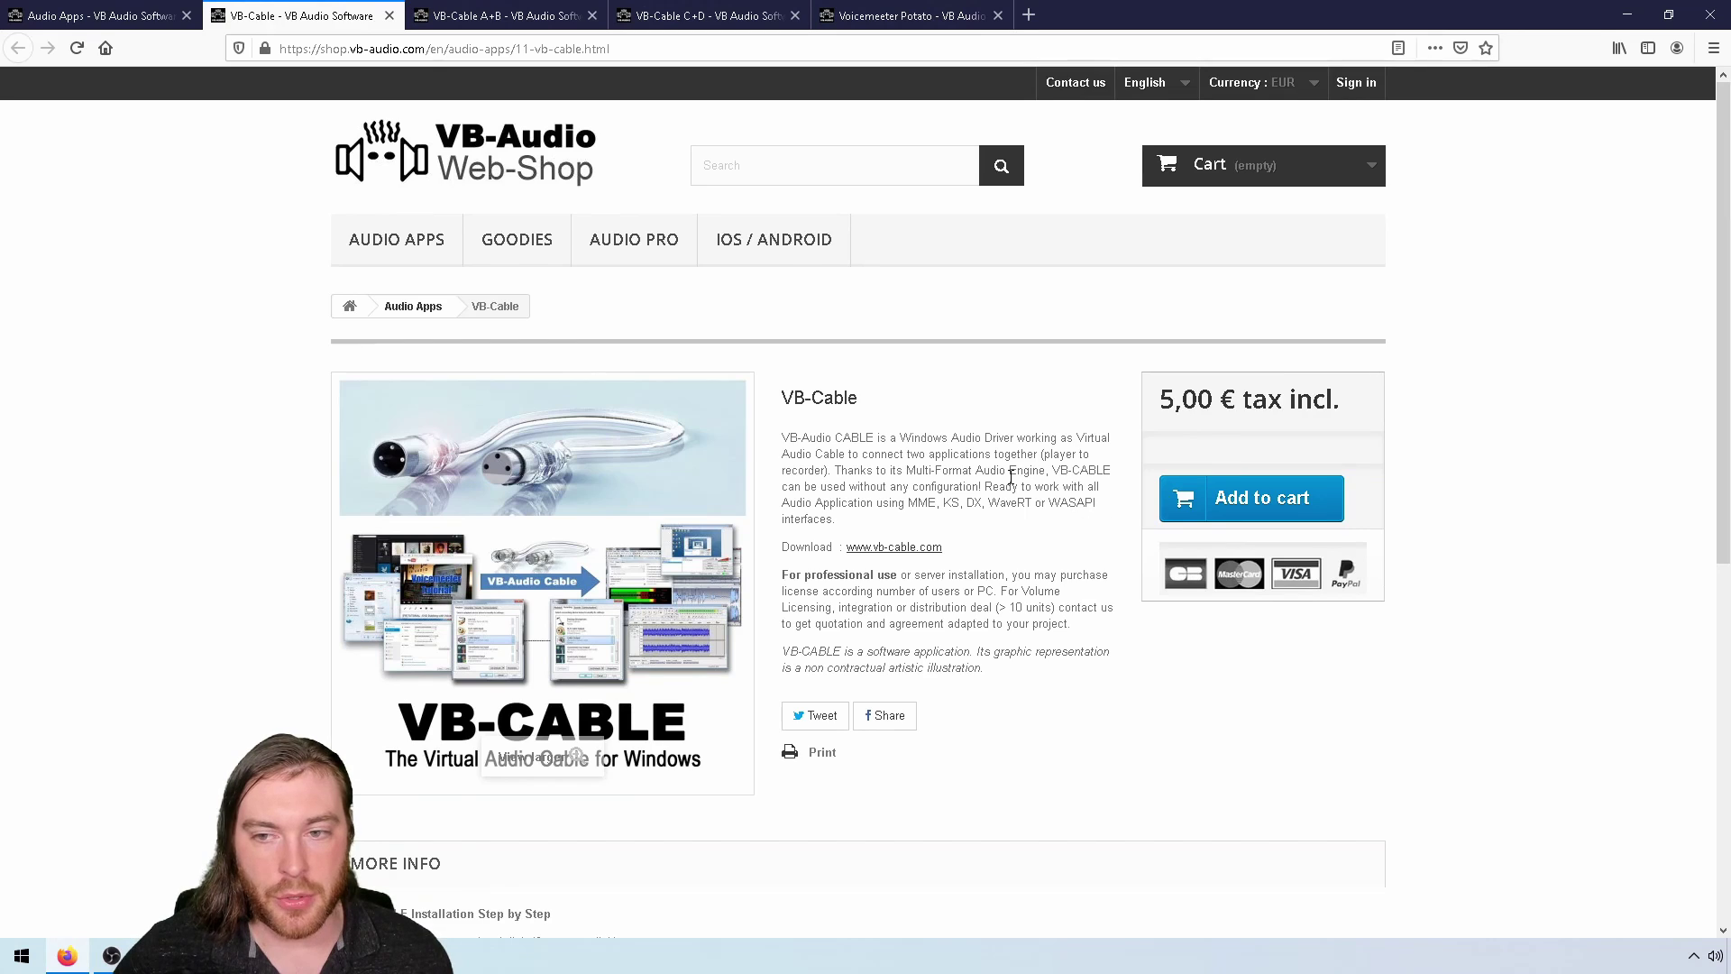
{"action": "left_click", "coordinate": [533, 9]}
{"action": "left_click", "coordinate": [1170, 478]}
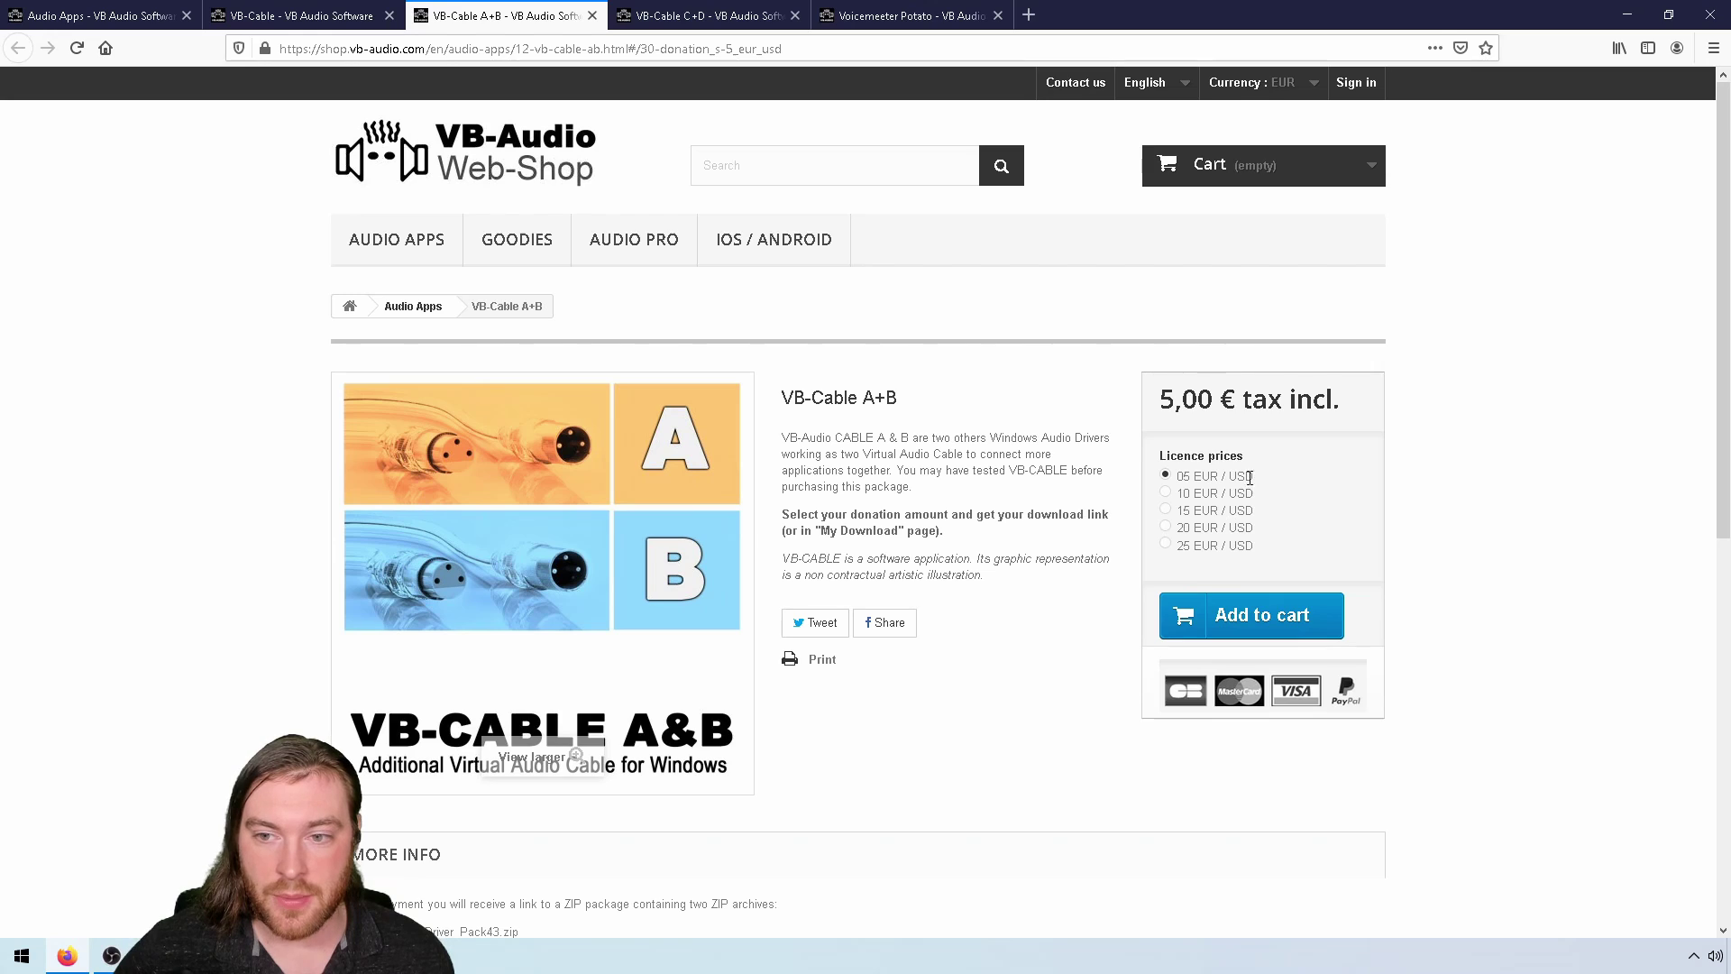
{"action": "left_click", "coordinate": [708, 15]}
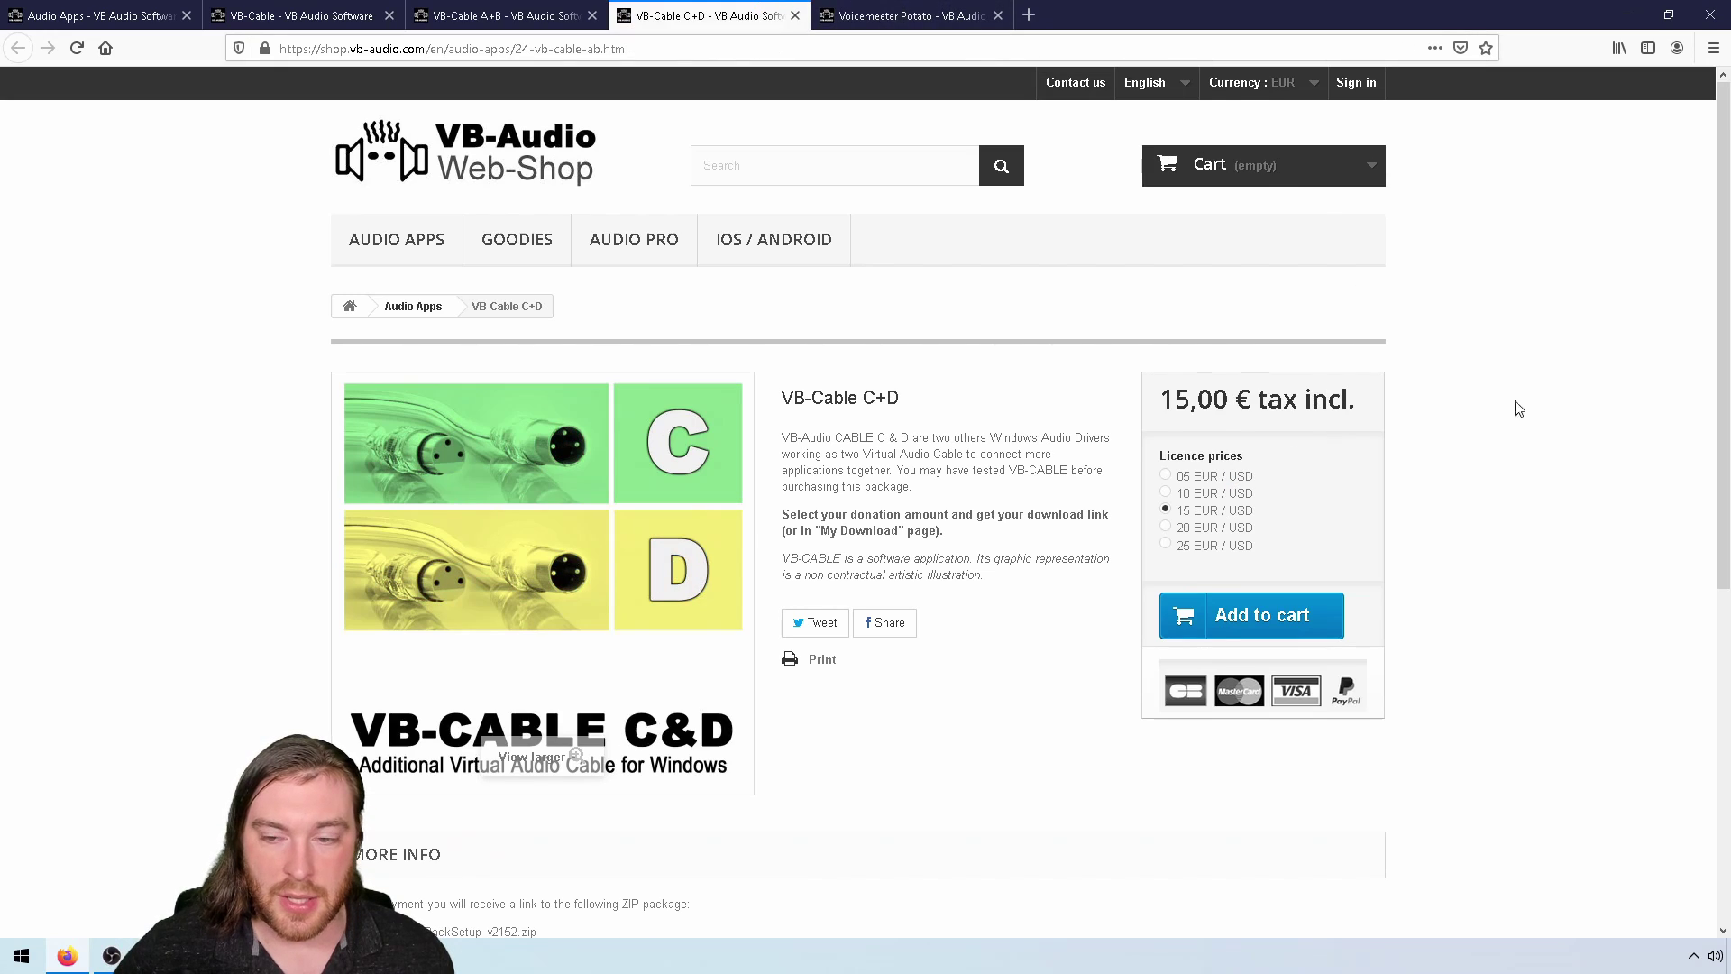
{"action": "left_click", "coordinate": [1170, 478]}
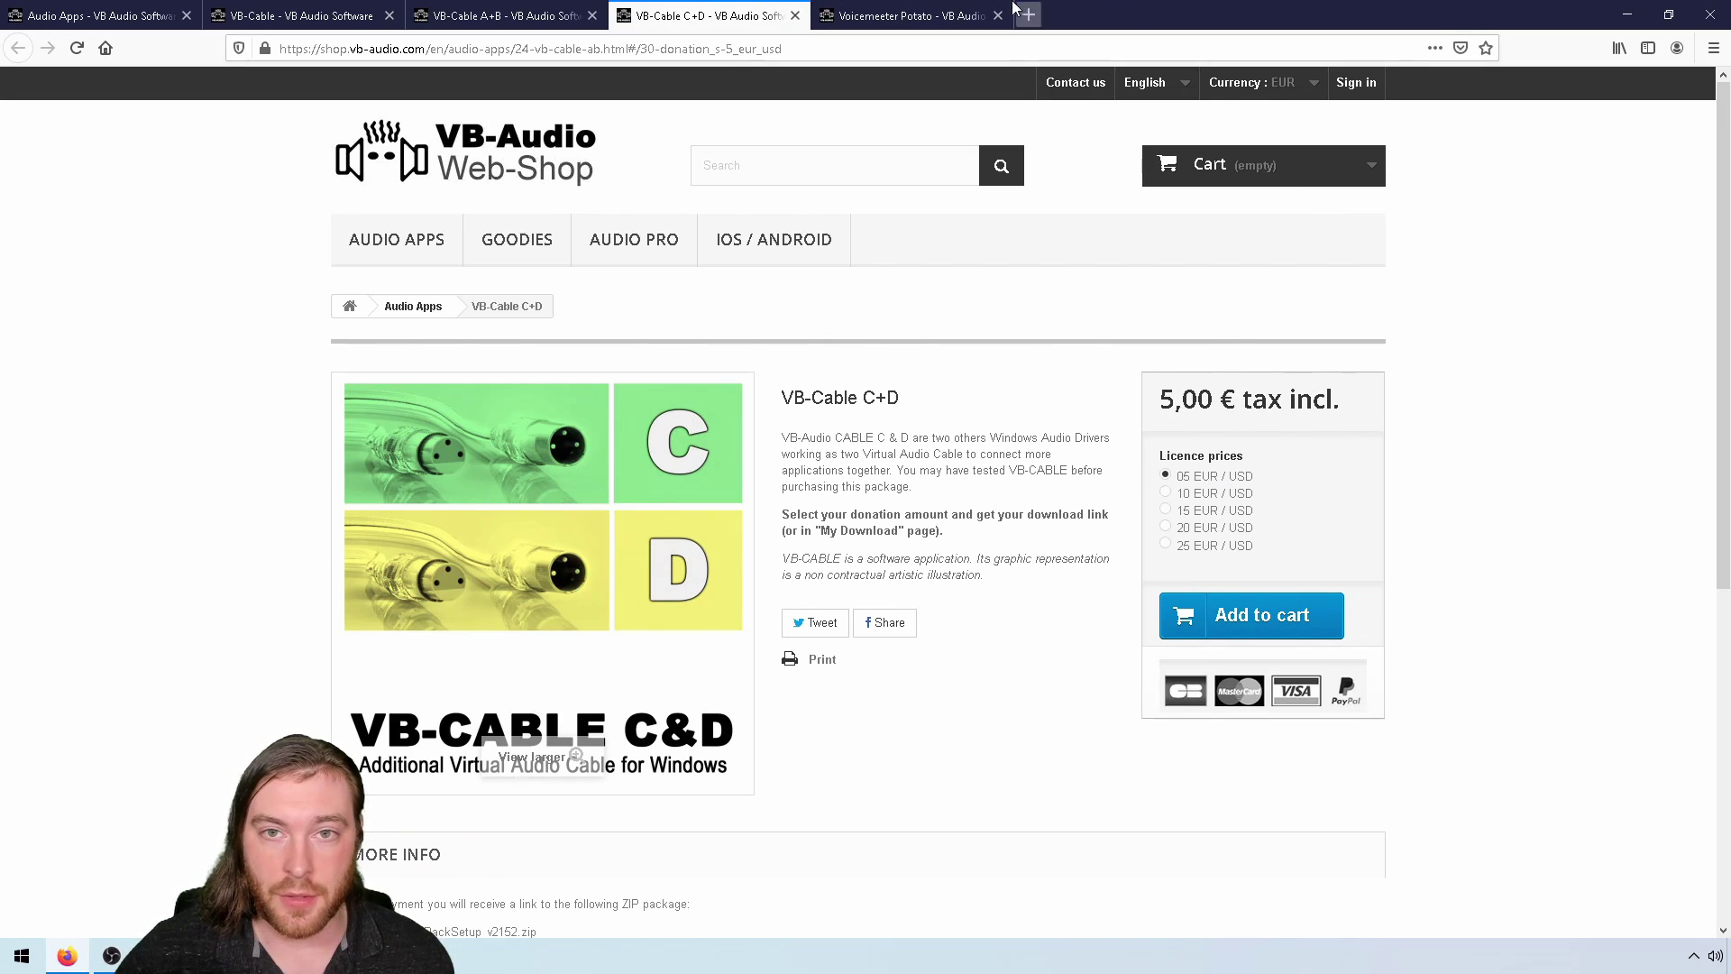
{"action": "left_click", "coordinate": [979, 18]}
{"action": "left_click", "coordinate": [1168, 479]}
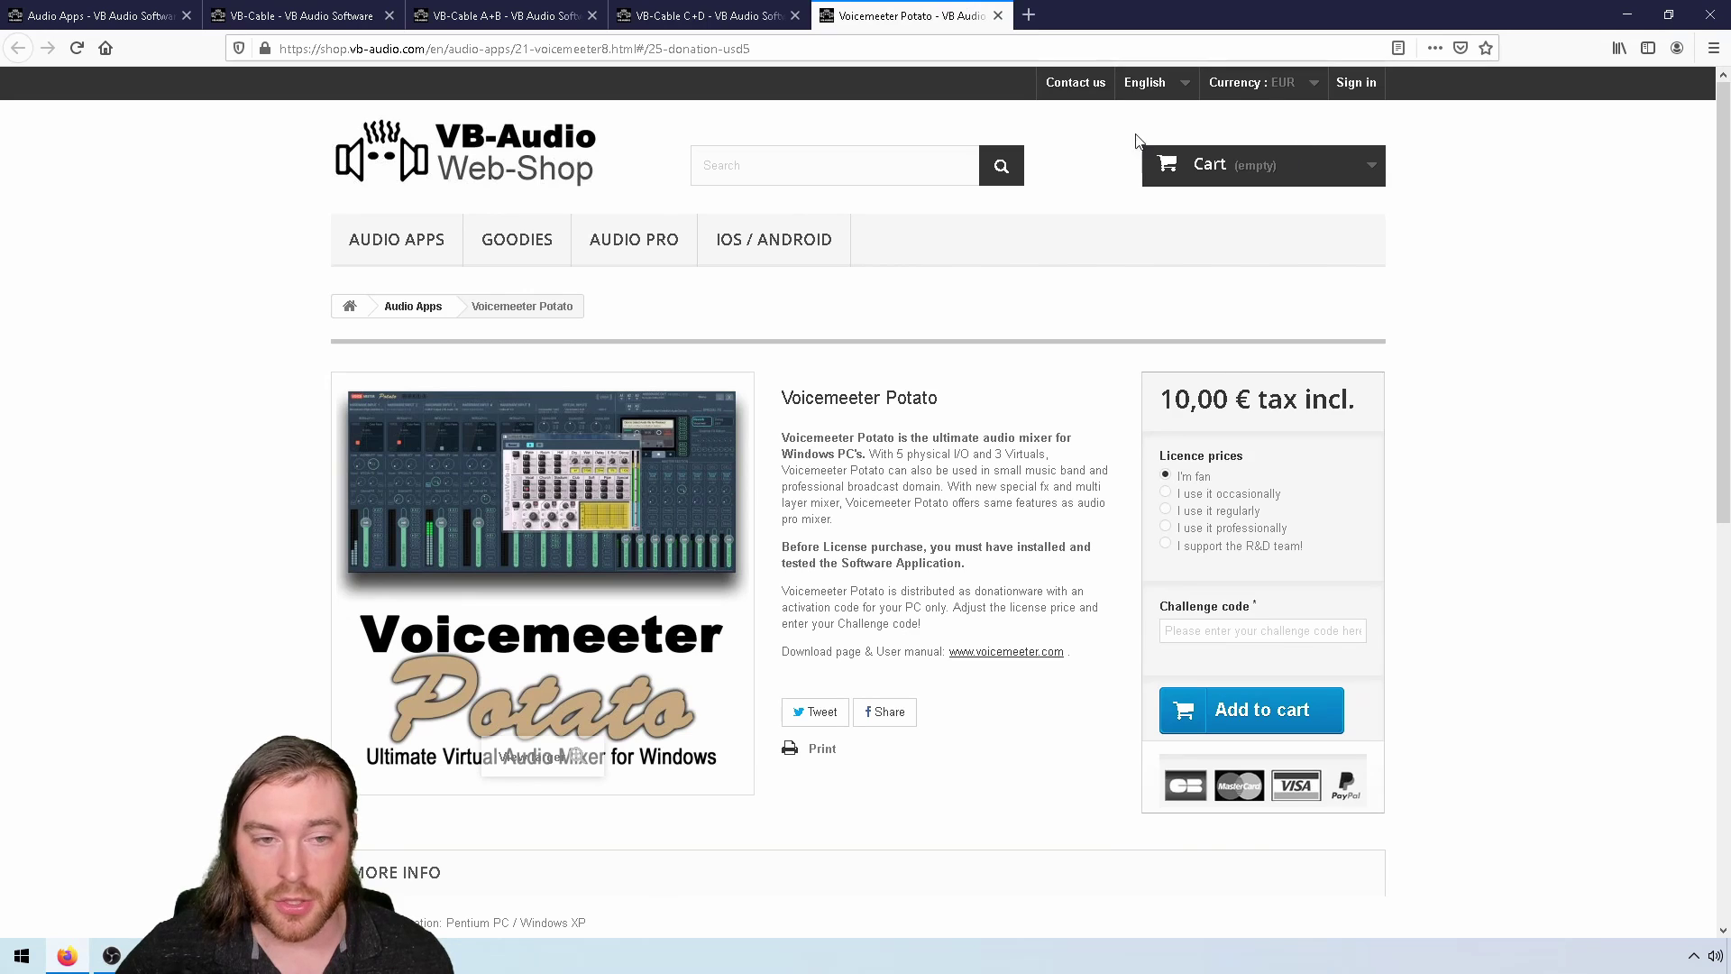
{"action": "left_click", "coordinate": [322, 10]}
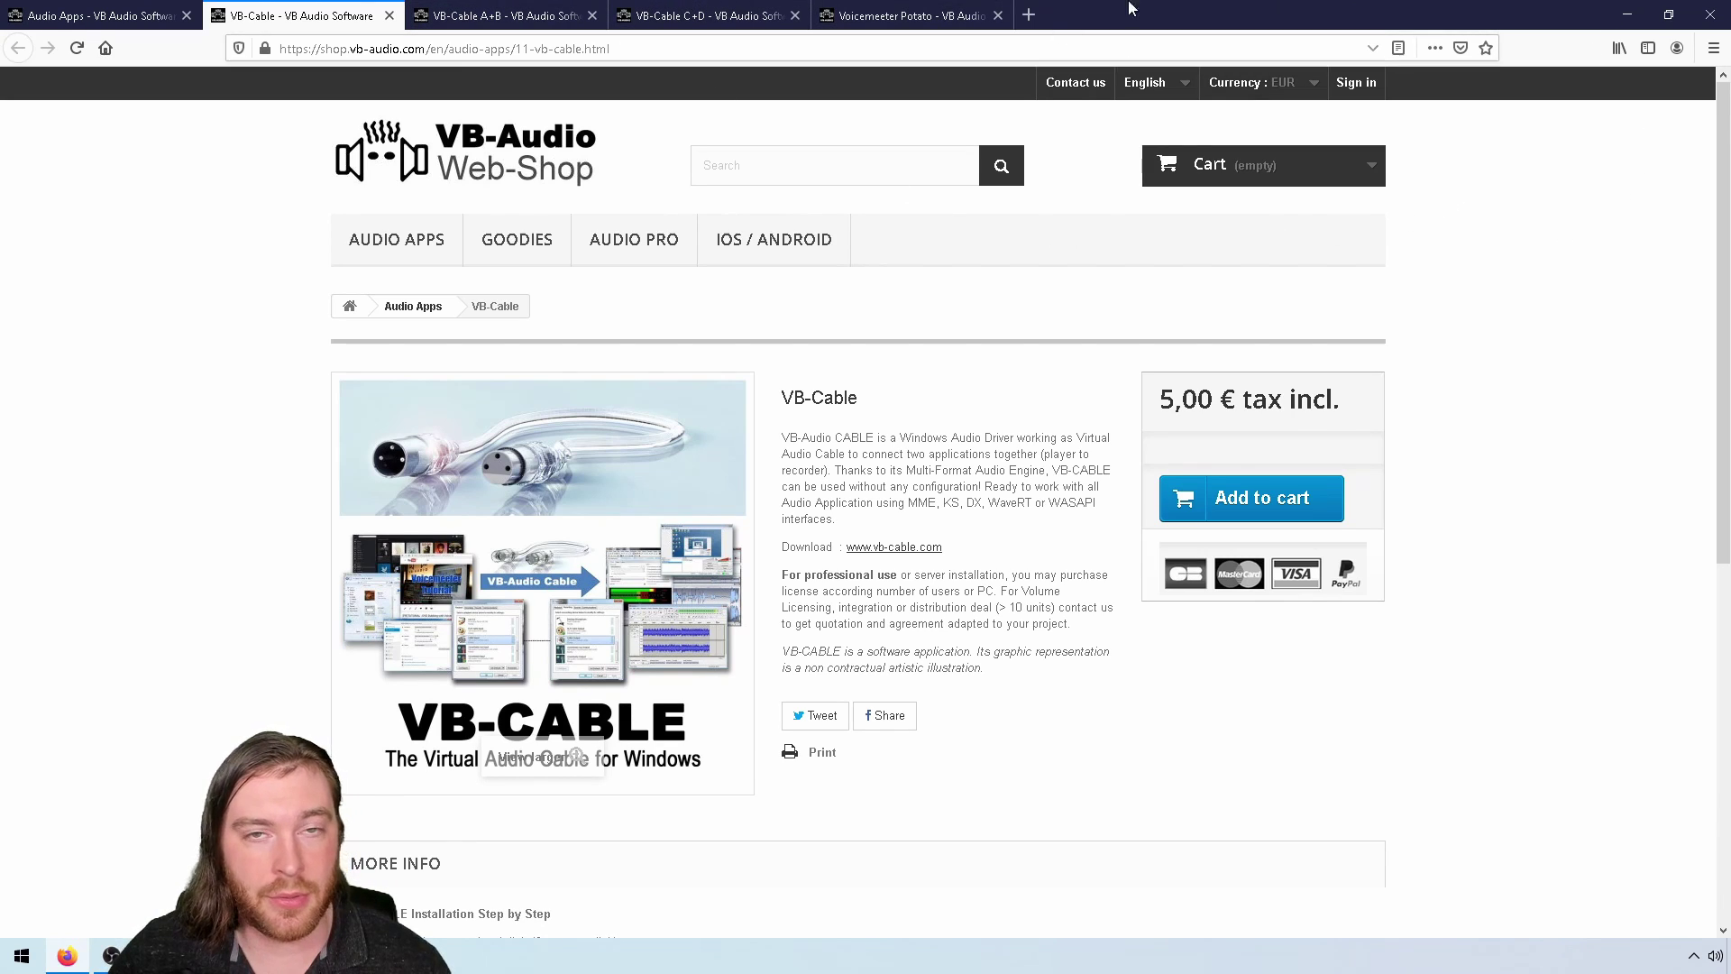
Close the Firefox window together with all its open tabs
{"action": "double_click", "coordinate": [1204, 9]}
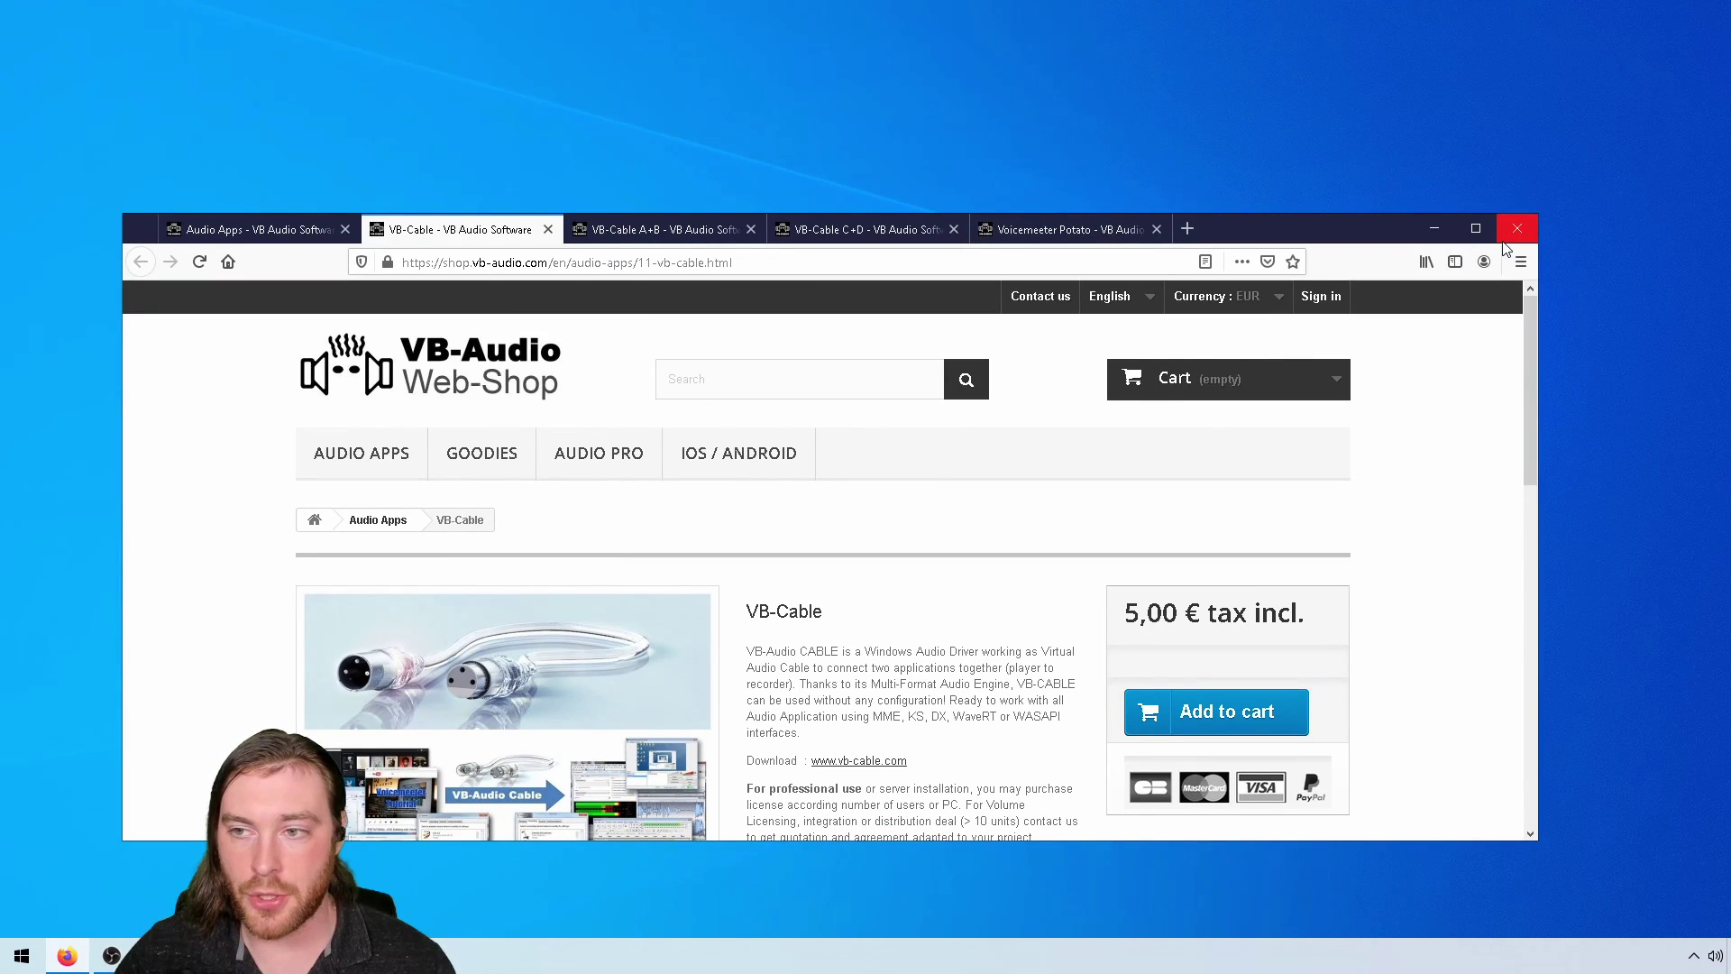
{"action": "left_click", "coordinate": [1511, 236]}
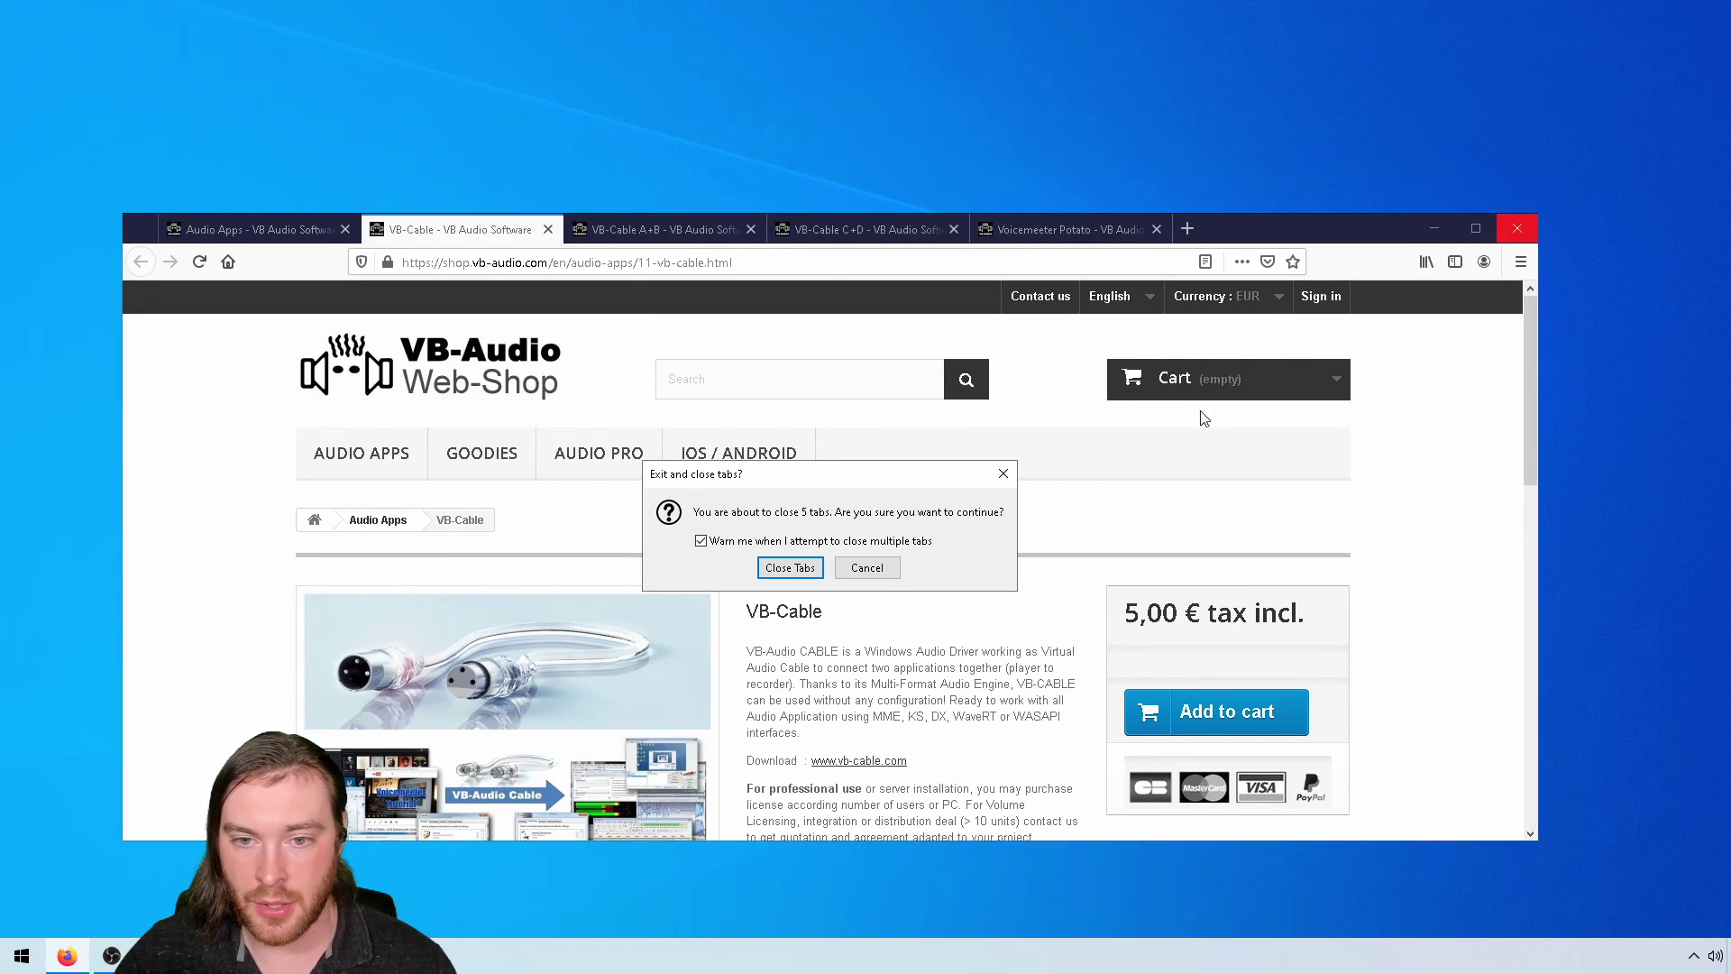
{"action": "left_click", "coordinate": [777, 574]}
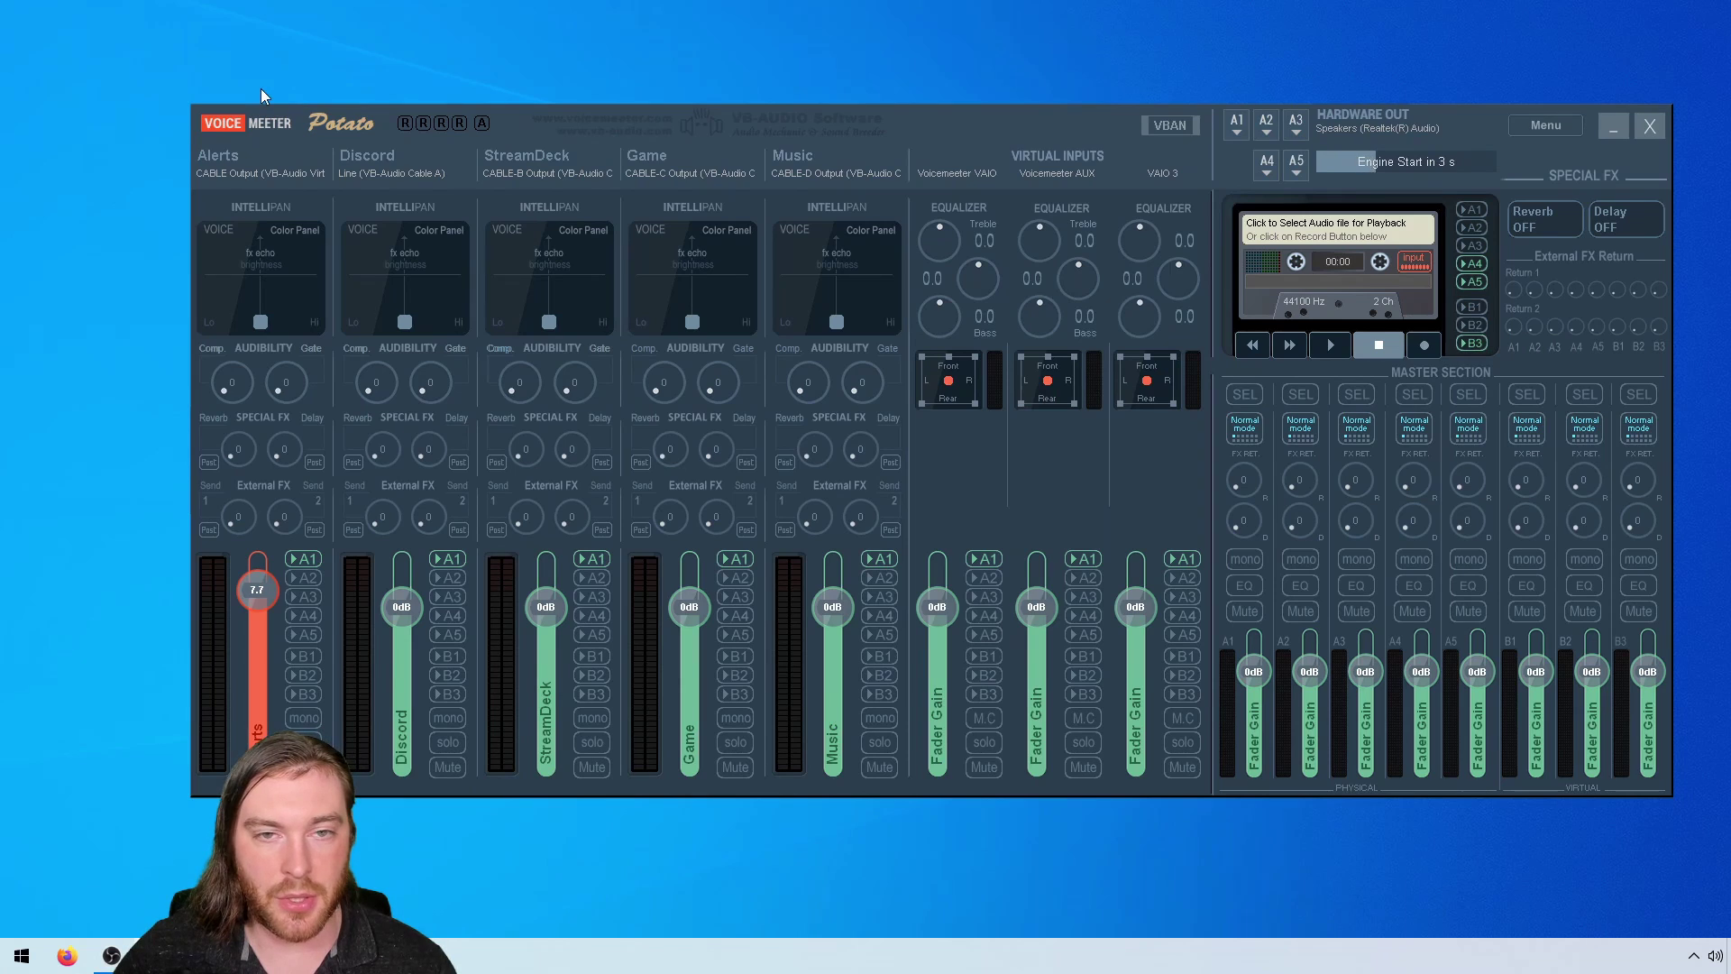
Review the available output devices in the Windows Sound settings without changing the selection, and close the settings window
{"action": "right_click", "coordinate": [1714, 958]}
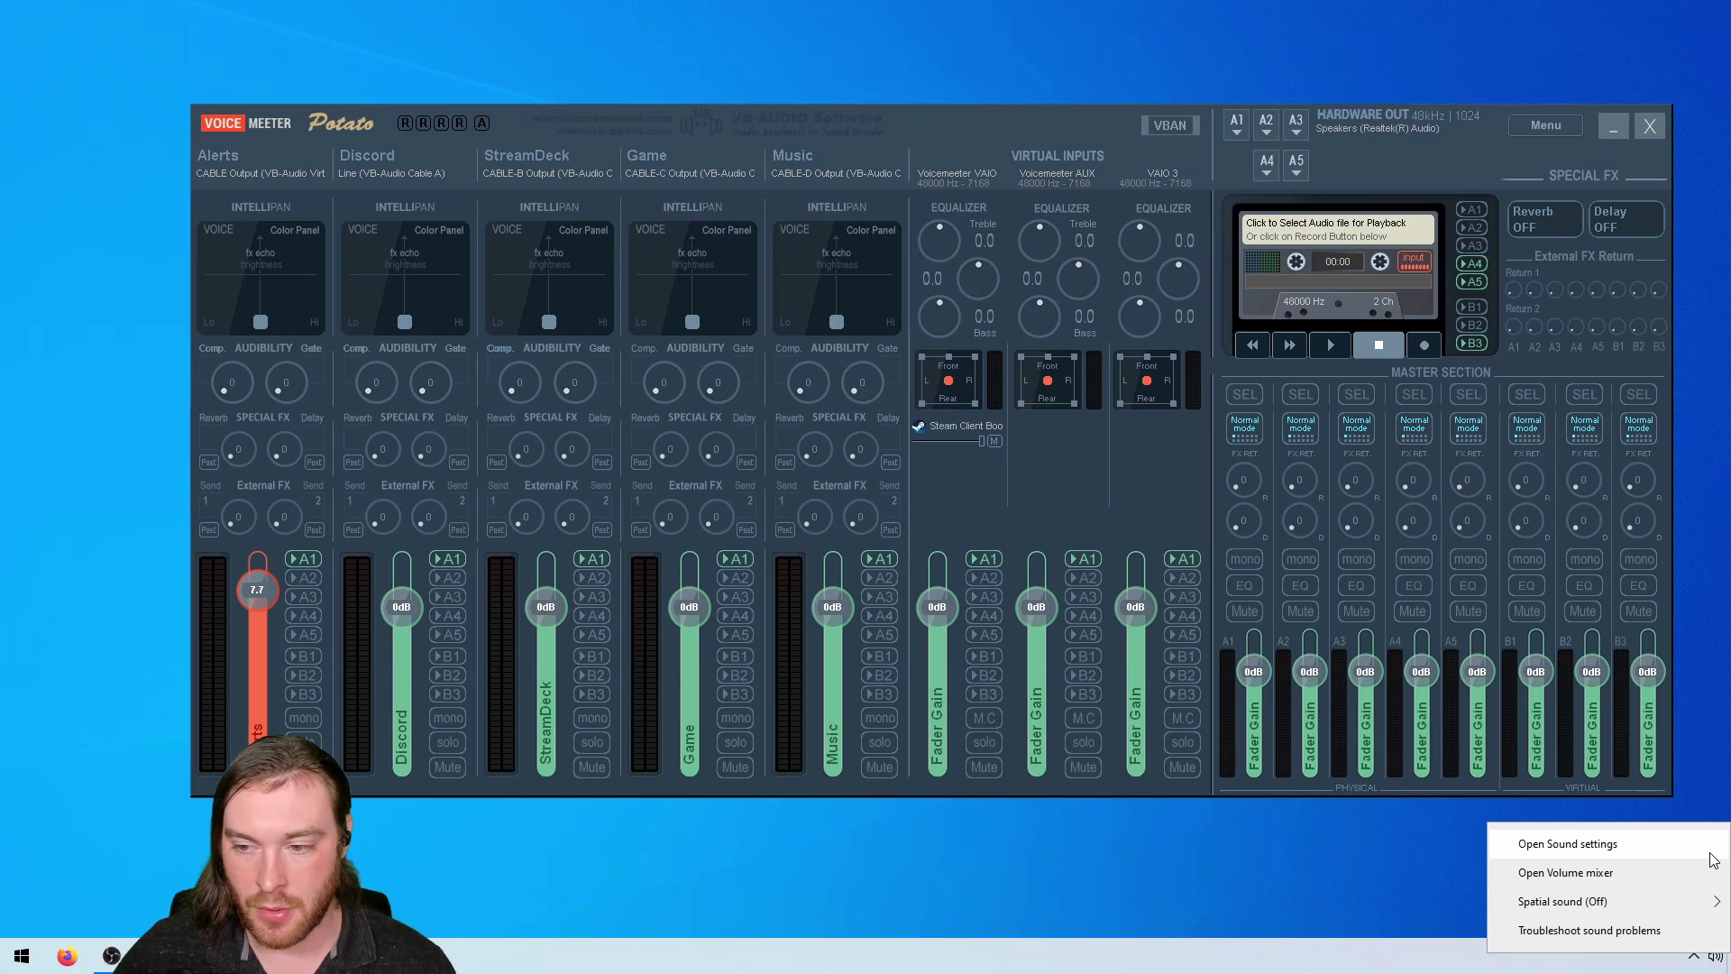
{"action": "left_click", "coordinate": [1568, 845]}
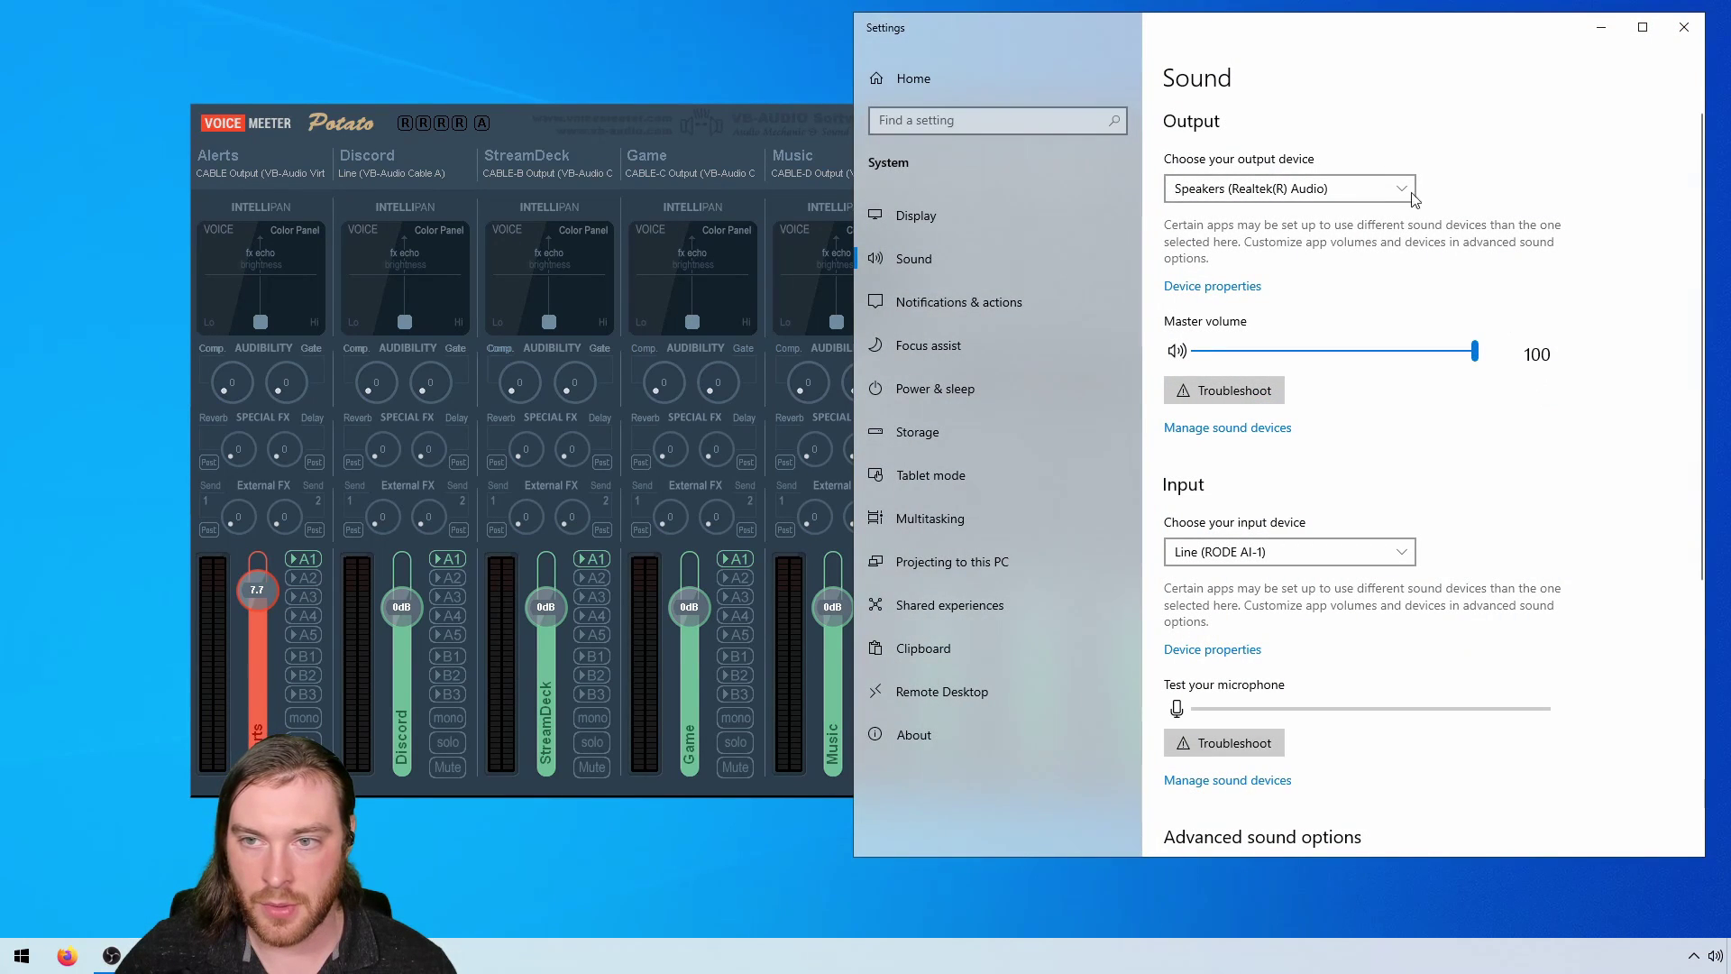
{"action": "left_click", "coordinate": [1258, 188]}
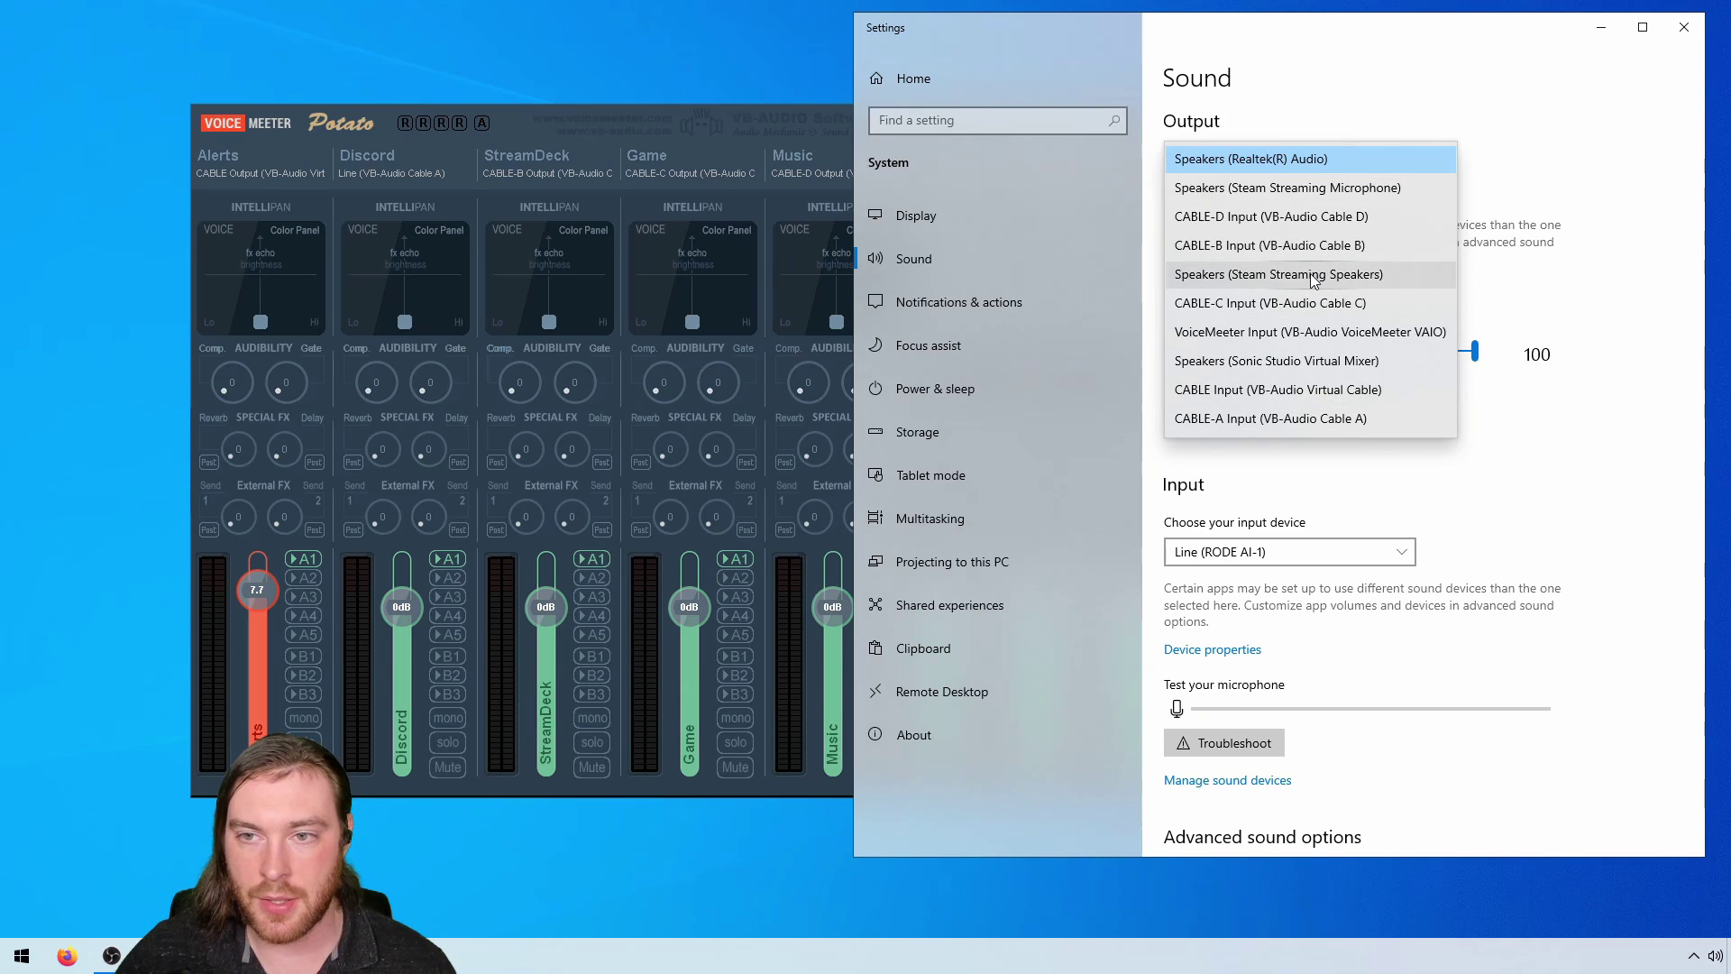
{"action": "left_click", "coordinate": [1538, 189]}
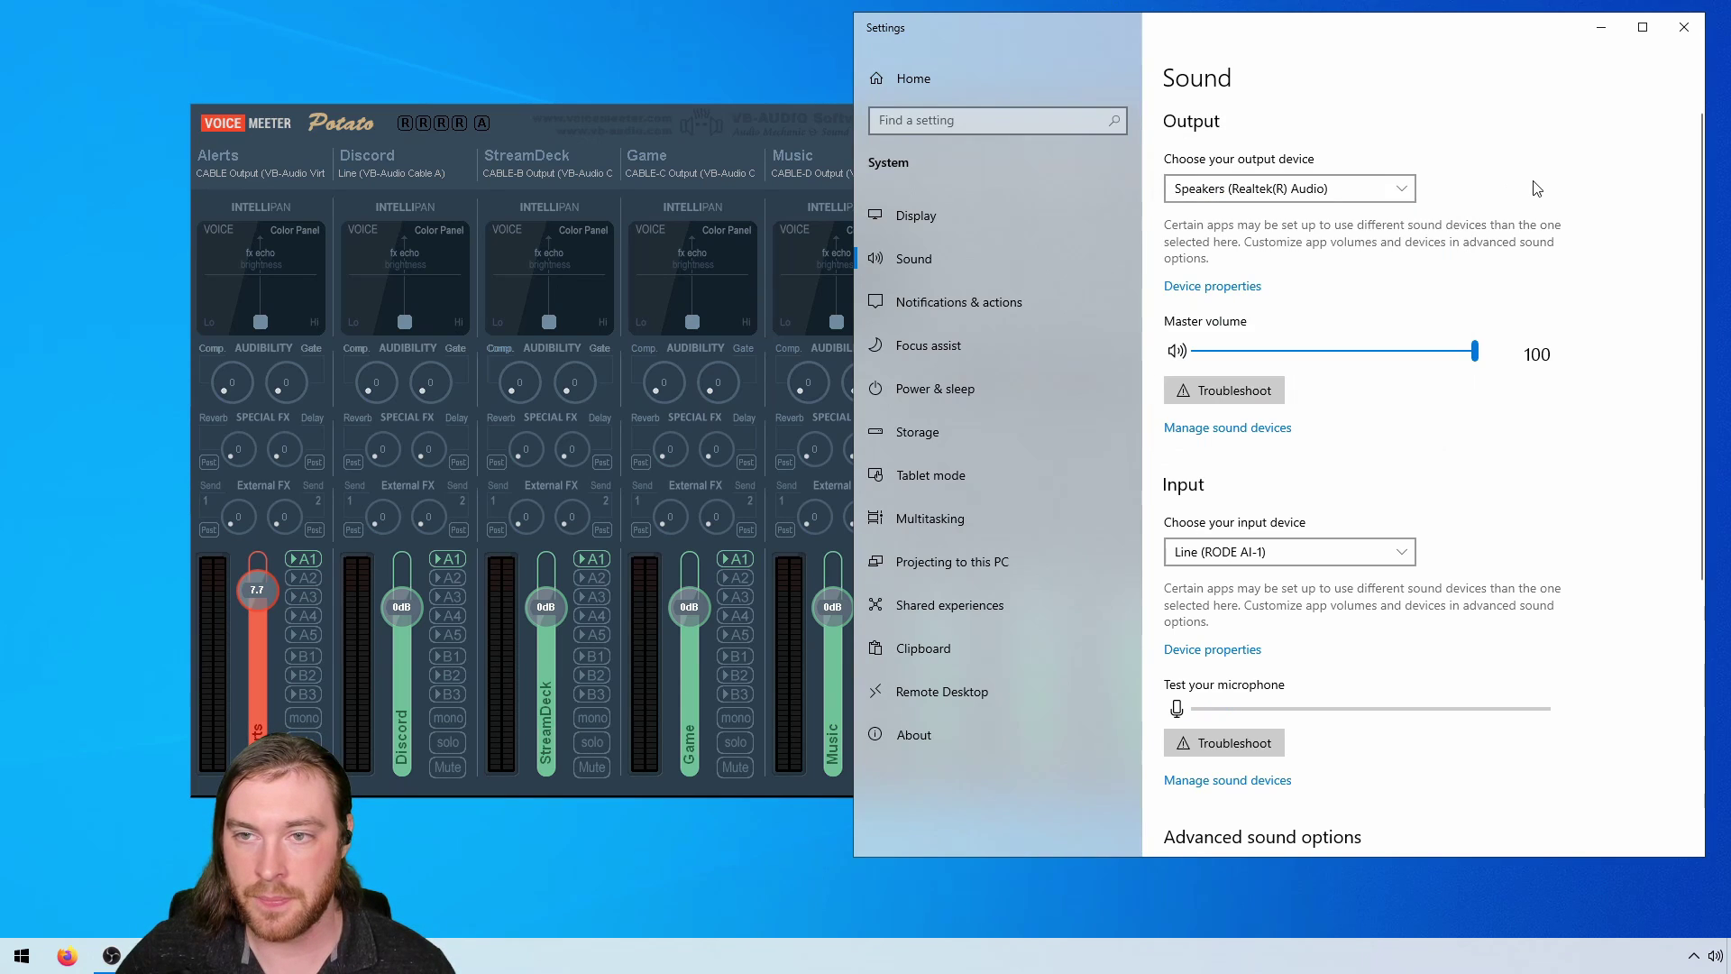
{"action": "left_click", "coordinate": [1684, 27]}
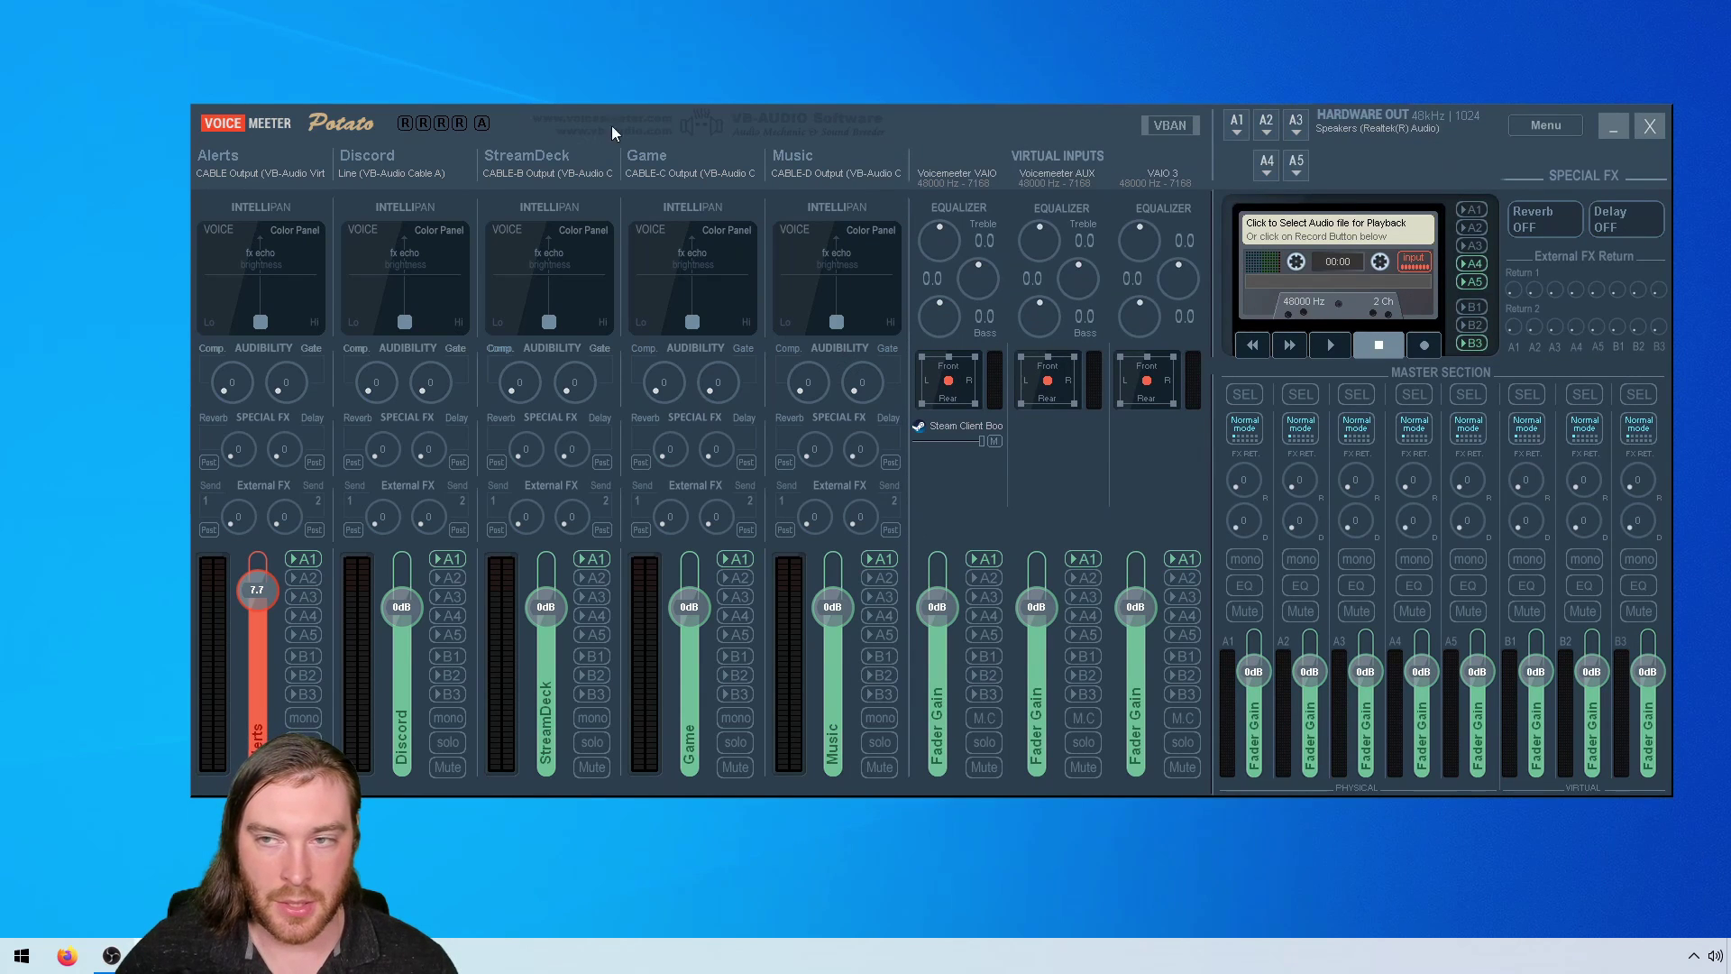
Clear the custom names Alerts, Discord, StreamDeck, Game and Music from the five hardware input strips
{"action": "left_click", "coordinate": [214, 155]}
{"action": "right_click", "coordinate": [213, 155]}
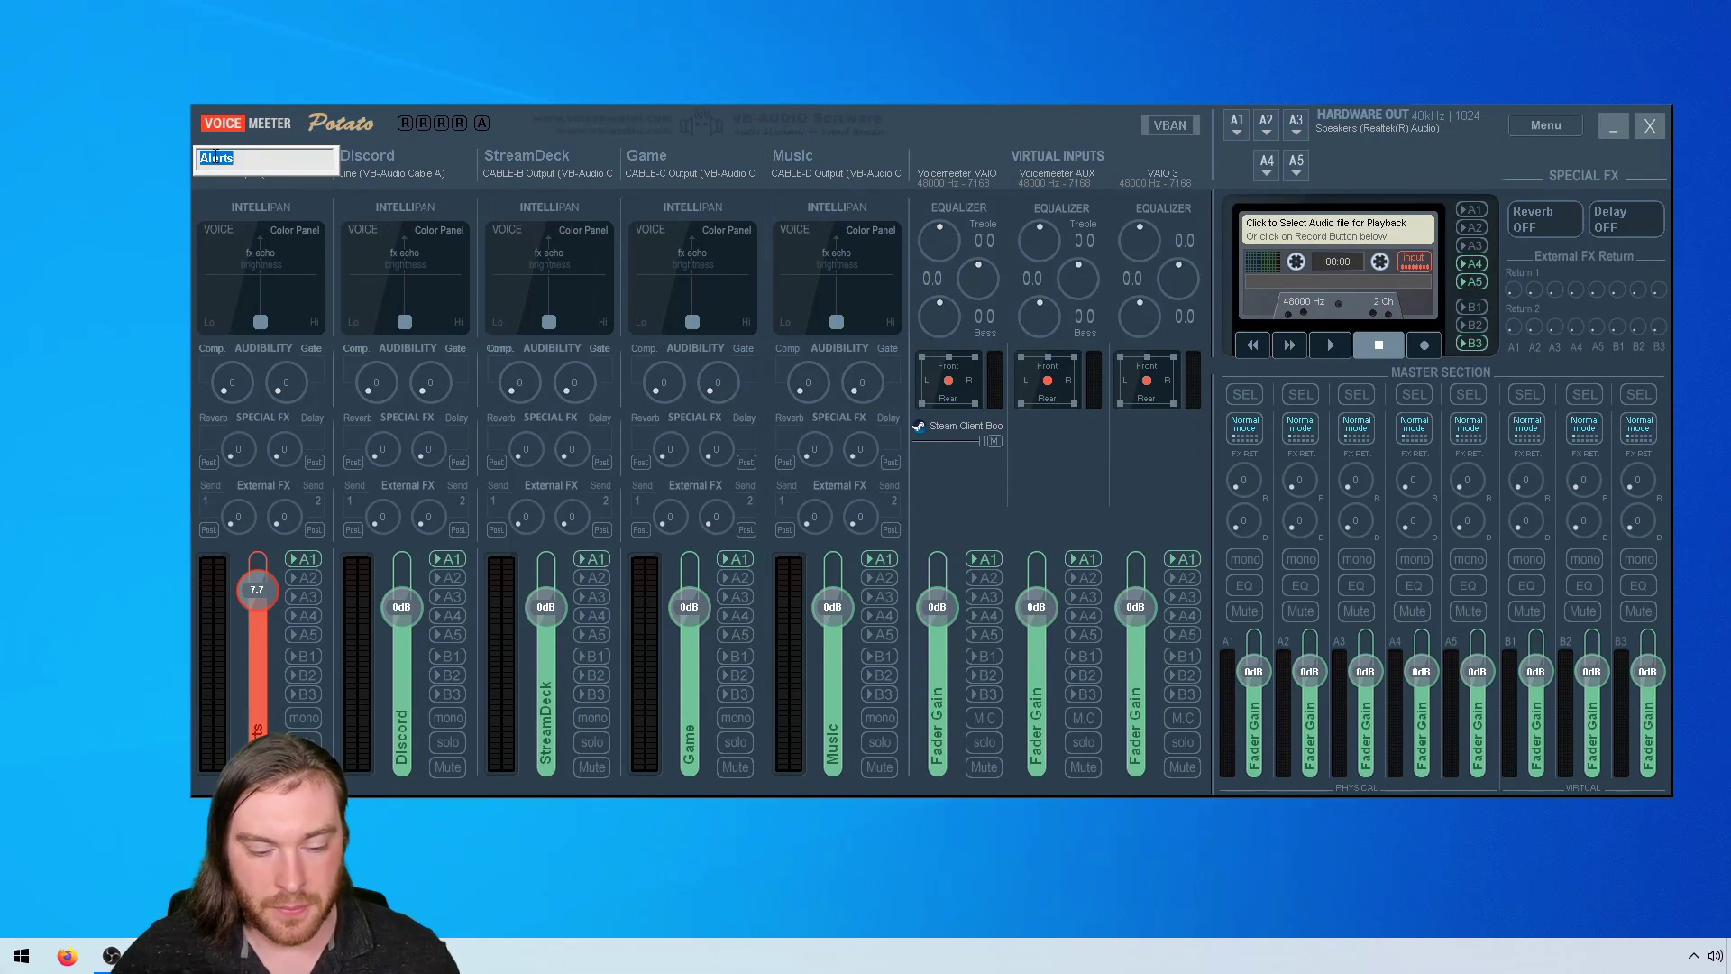
{"action": "key", "text": "Return"}
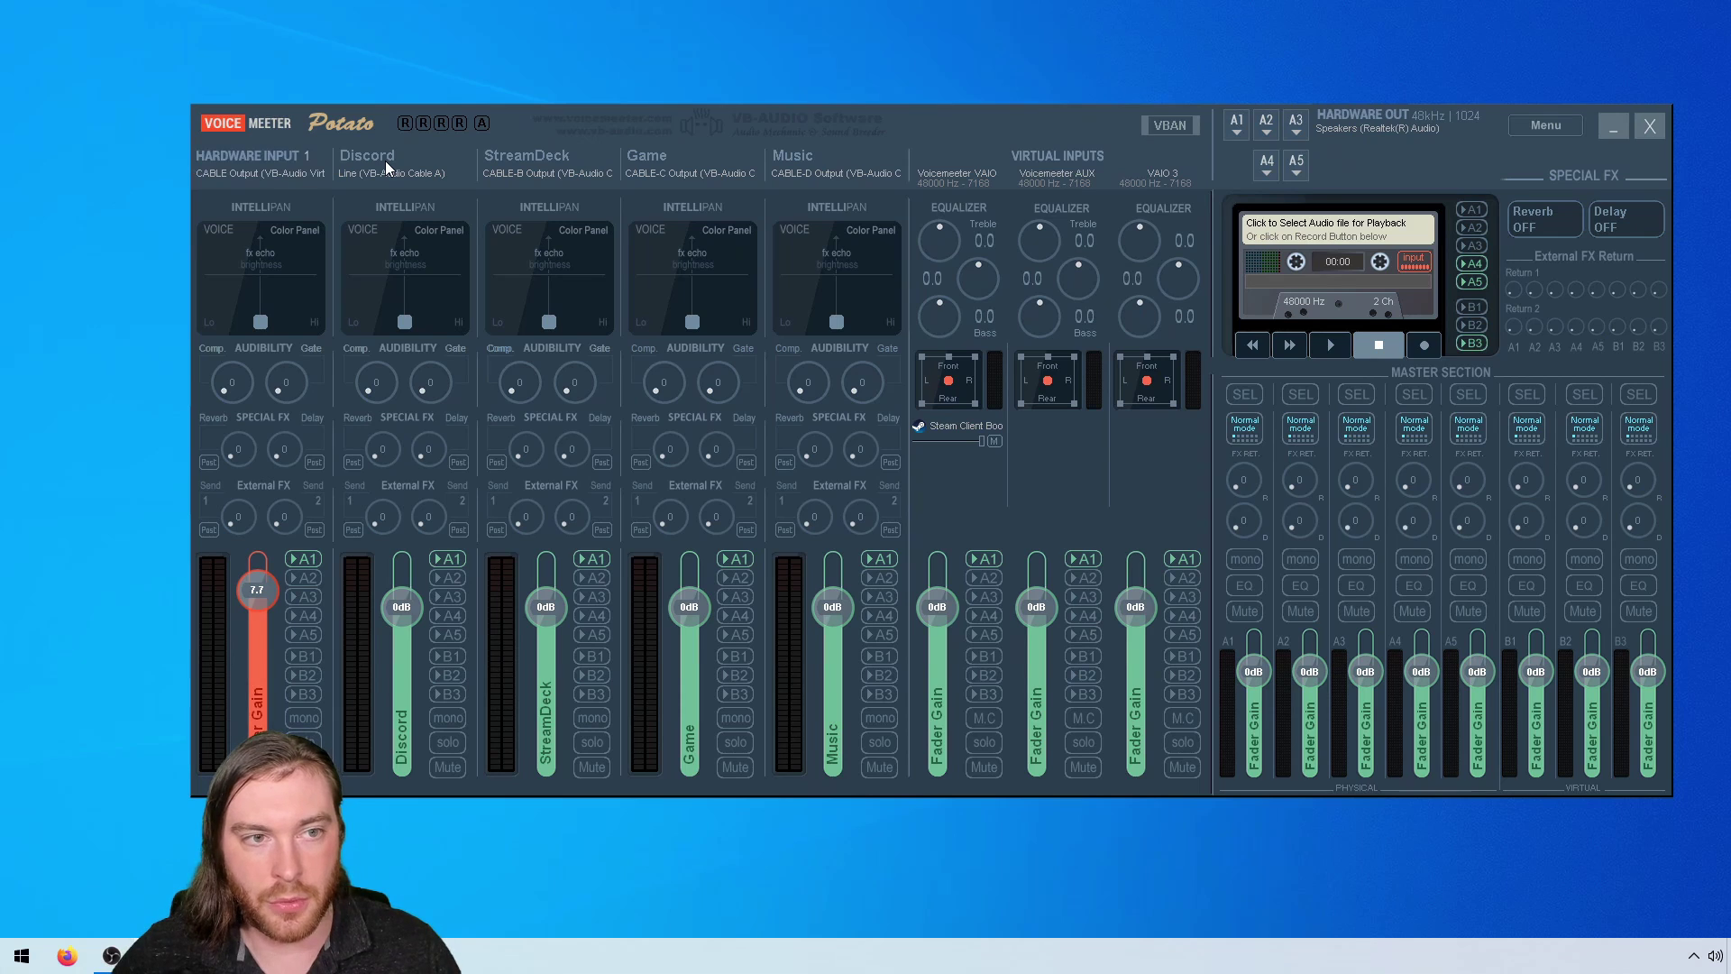
{"action": "right_click", "coordinate": [386, 160]}
{"action": "key", "text": "BackSpace"}
{"action": "key", "text": "Return"}
{"action": "right_click", "coordinate": [521, 156]}
{"action": "key", "text": "BackSpace"}
{"action": "key", "text": "Return"}
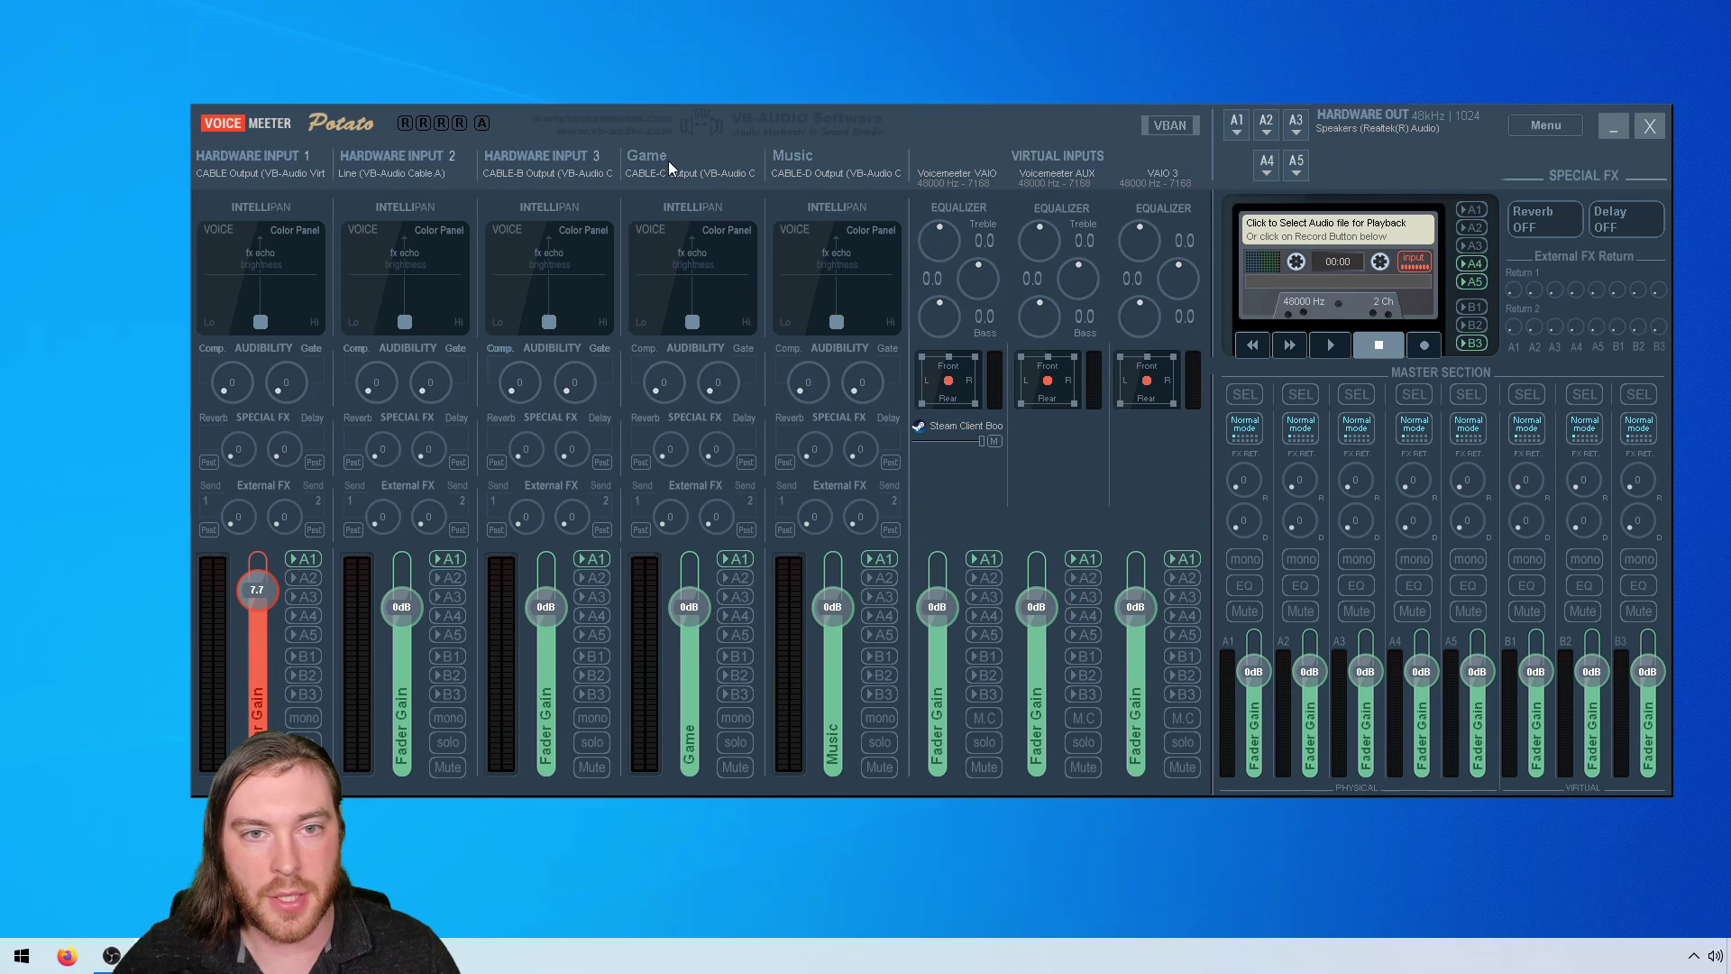
{"action": "right_click", "coordinate": [708, 167]}
{"action": "key", "text": "BackSpace"}
{"action": "key", "text": "Return"}
{"action": "right_click", "coordinate": [799, 161]}
{"action": "key", "text": "BackSpace"}
{"action": "key", "text": "Return"}
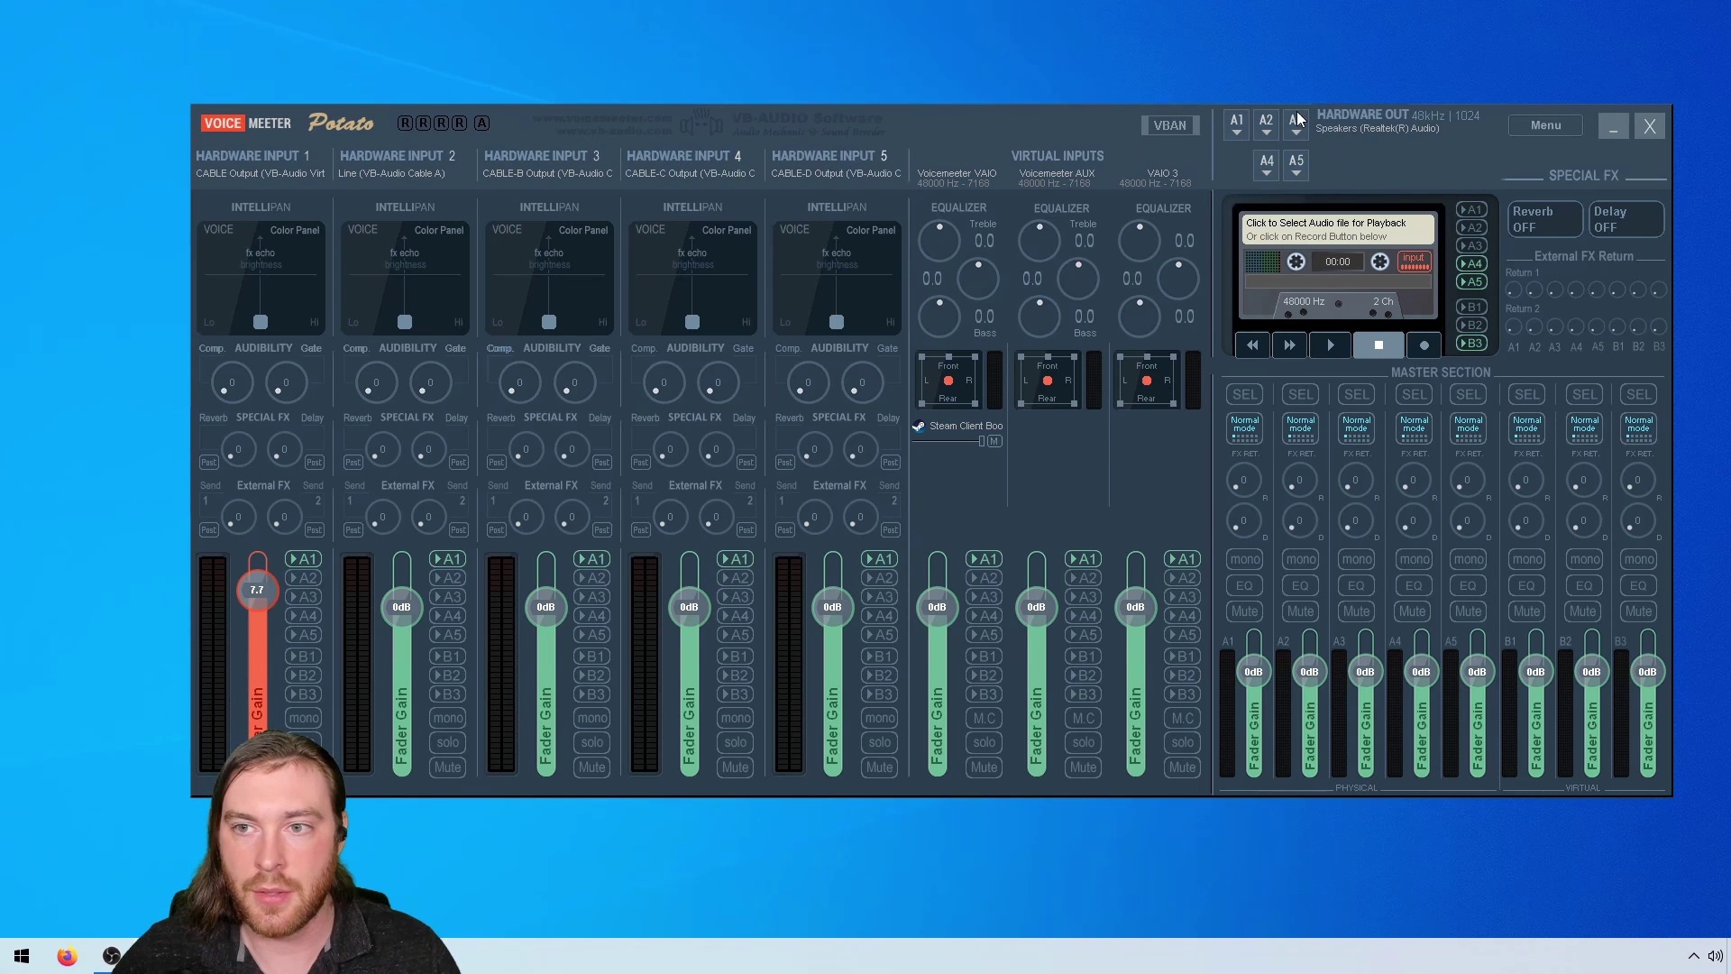
Reset the Voicemeeter settings and assign MME: Speakers (Realtek(R) Audio) as hardware output A1
{"action": "left_click", "coordinate": [1546, 125]}
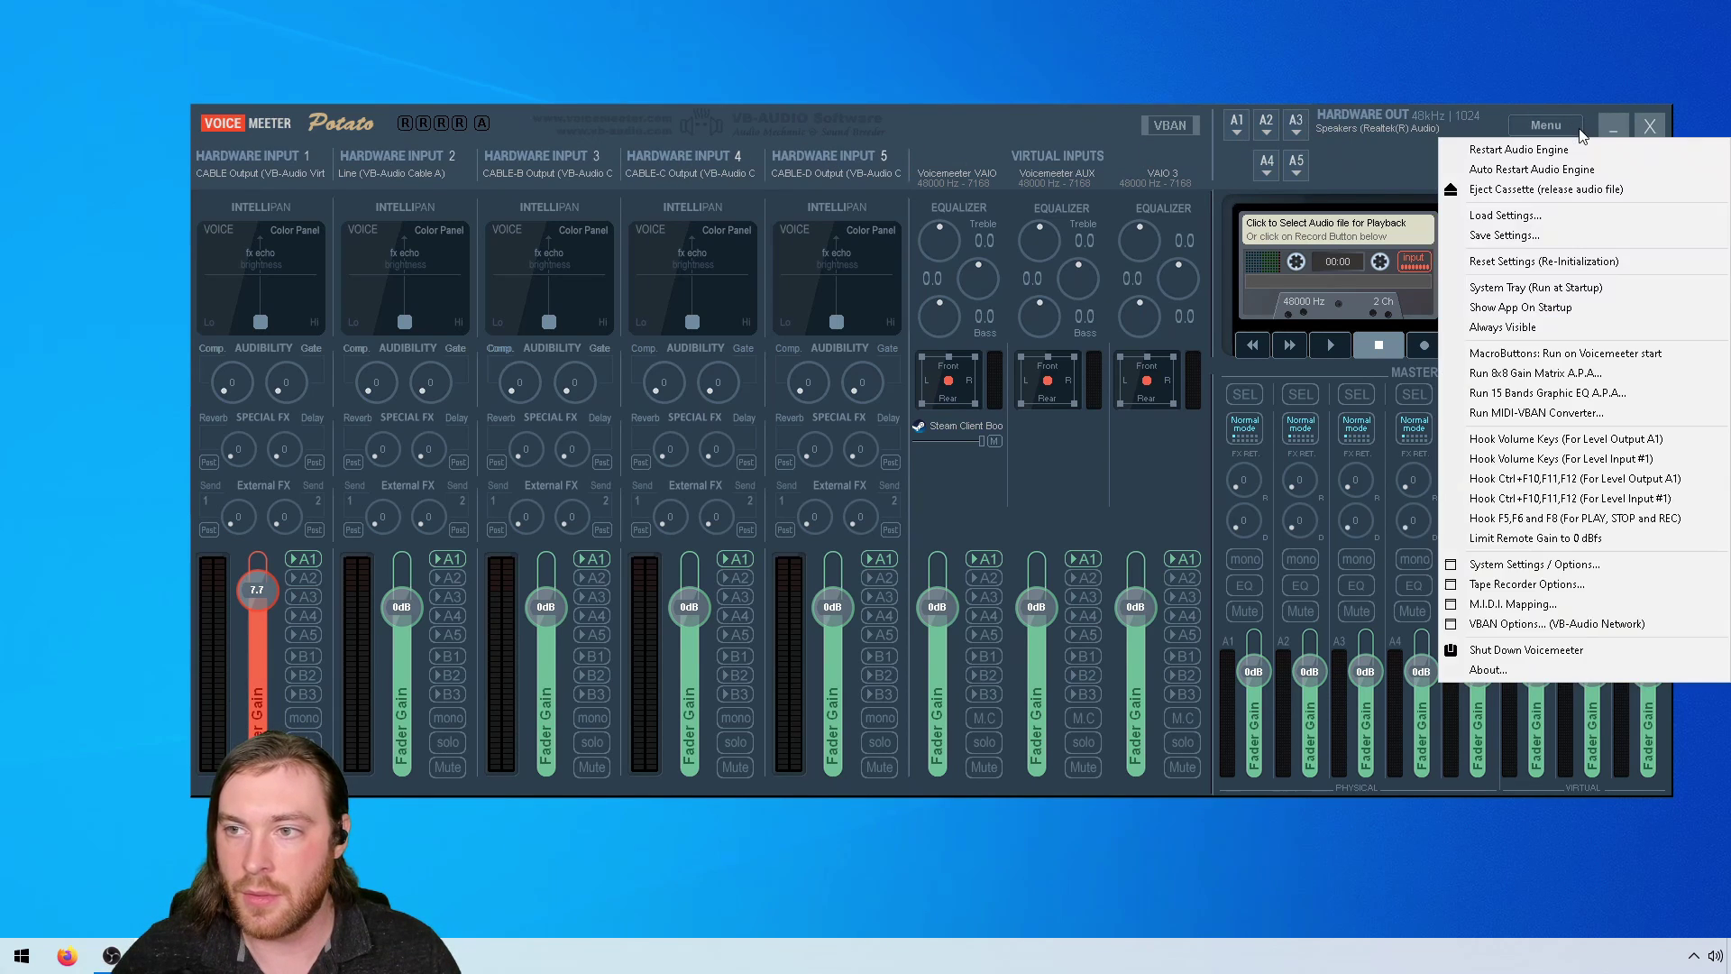
{"action": "left_click", "coordinate": [1534, 261]}
{"action": "left_click", "coordinate": [899, 551]}
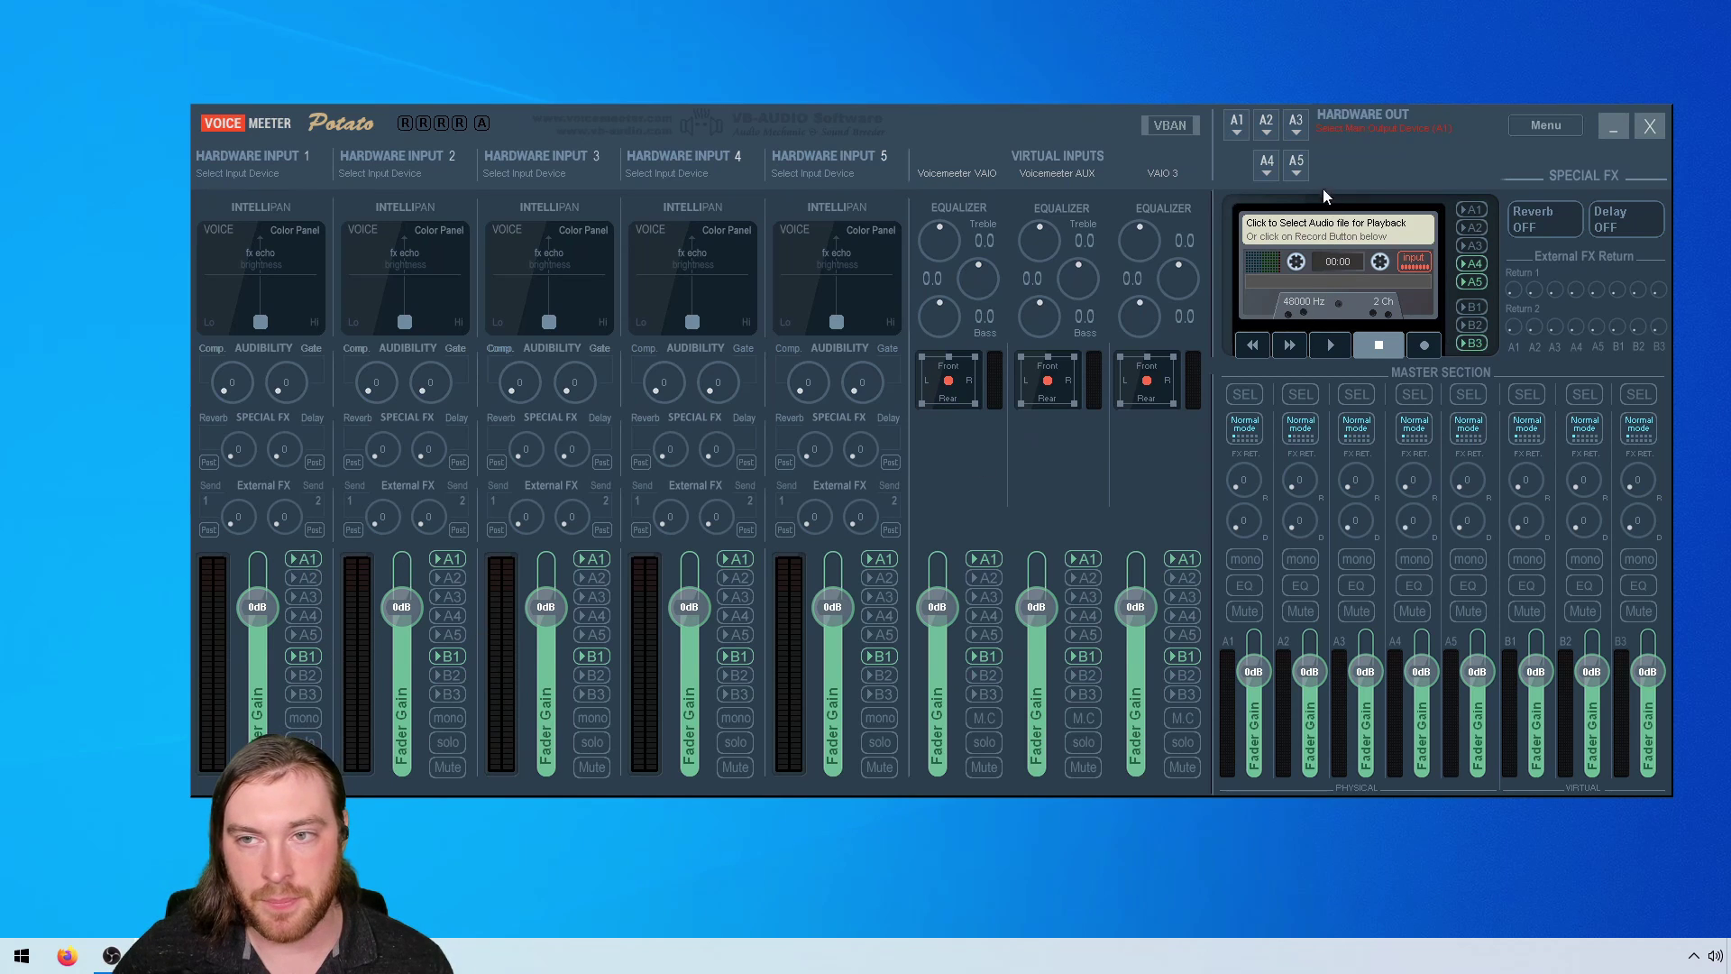
{"action": "left_click", "coordinate": [1236, 125]}
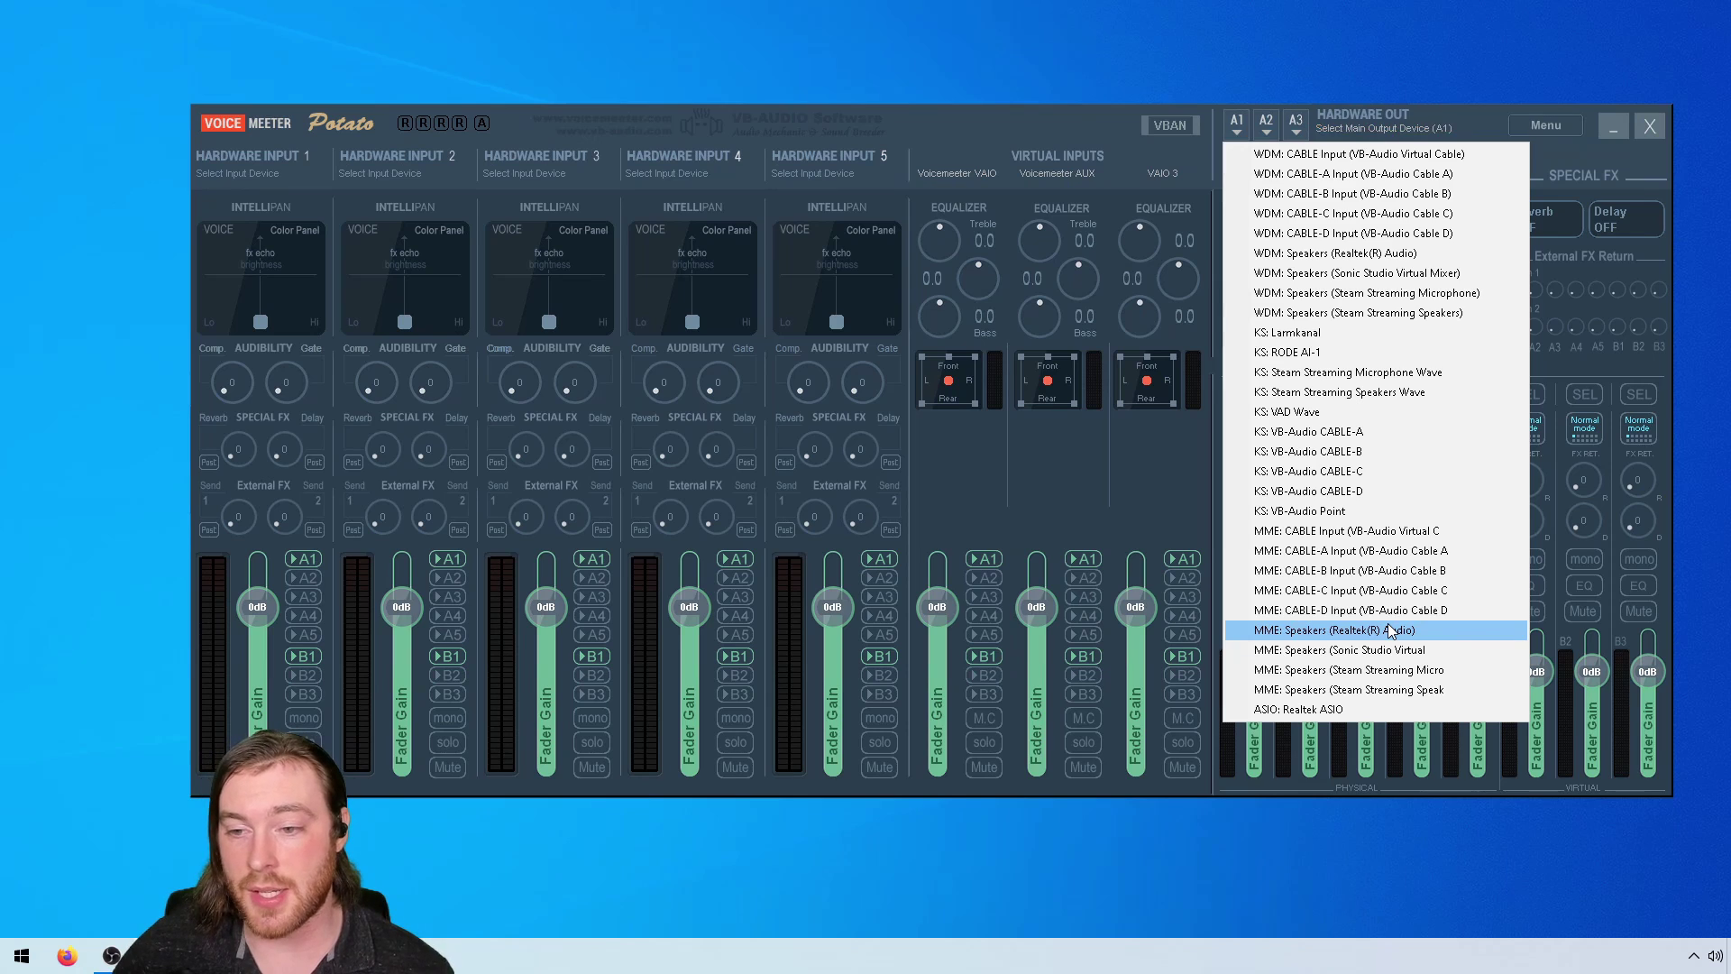
{"action": "left_click", "coordinate": [1390, 631]}
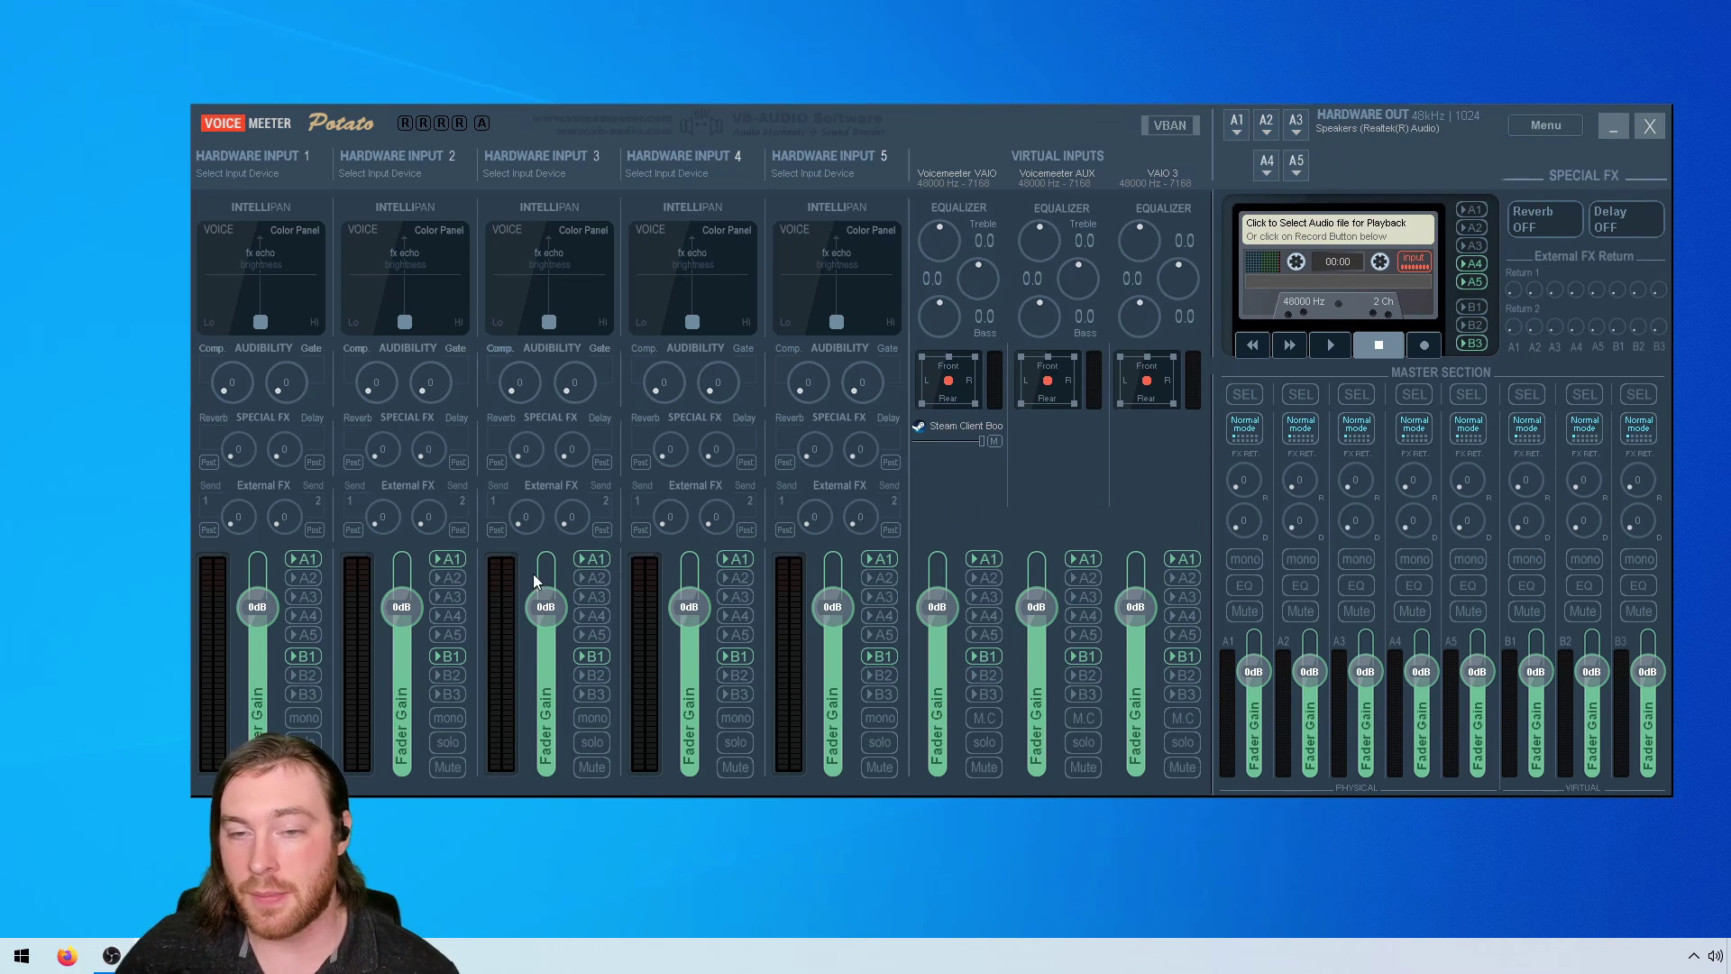
Turn off B1 routing on all five hardware inputs and all three virtual inputs
{"action": "left_click", "coordinate": [304, 657]}
{"action": "left_click", "coordinate": [447, 657]}
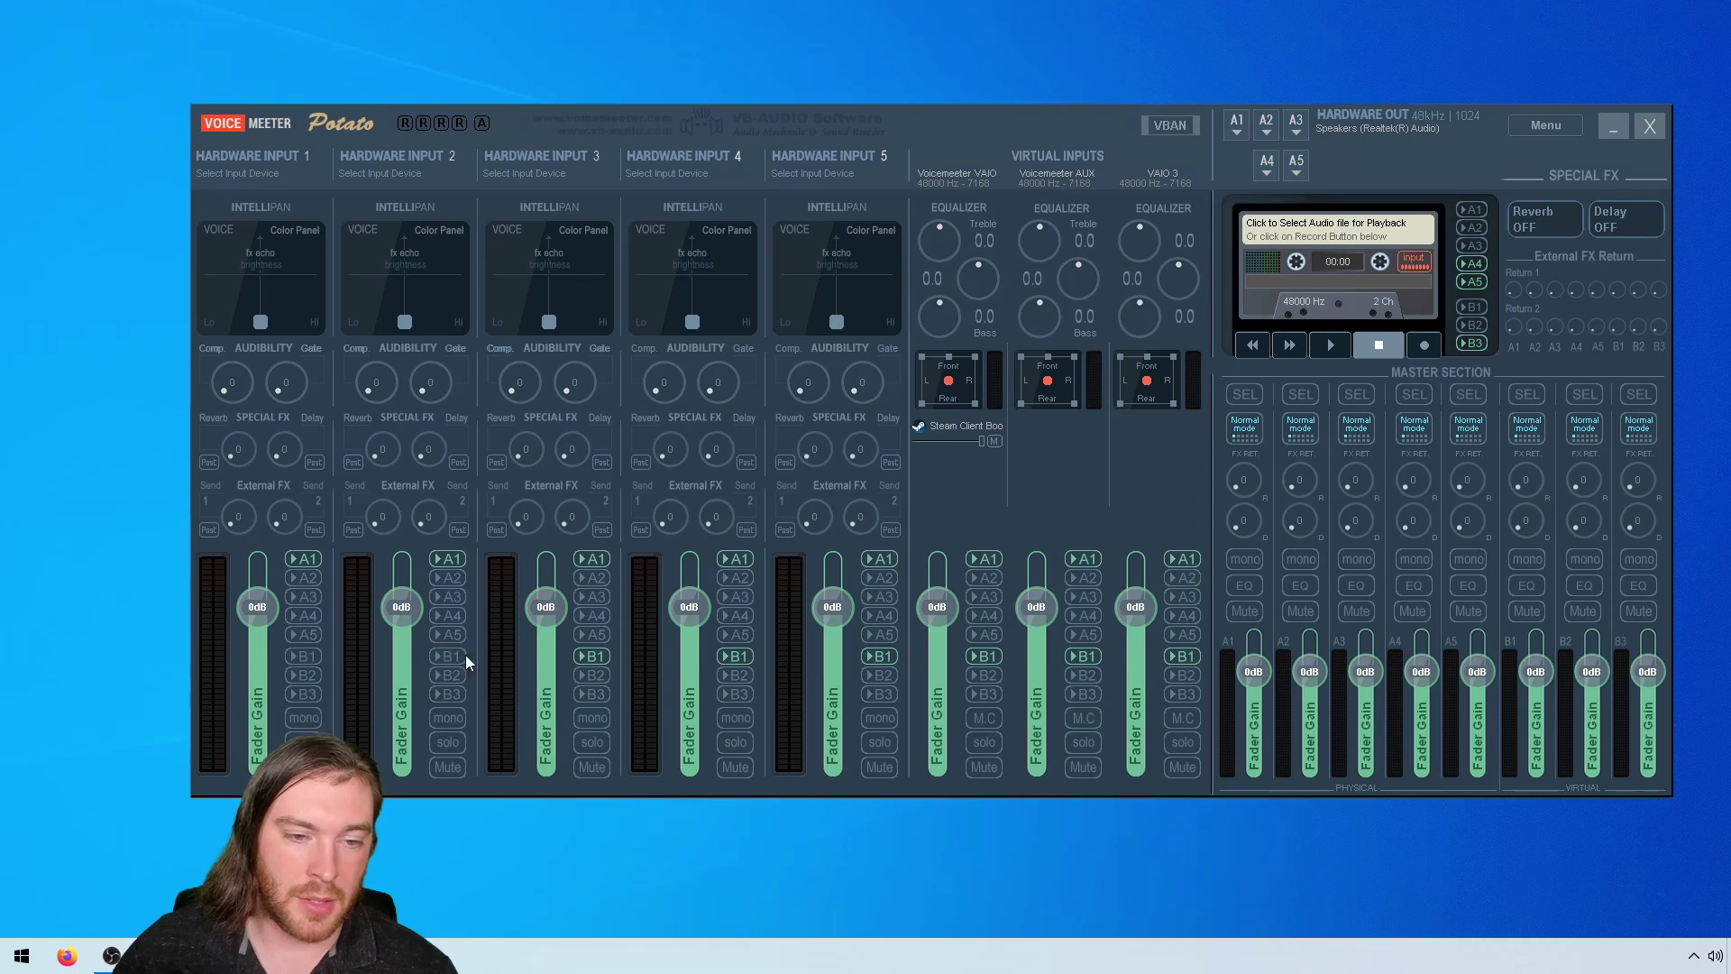
{"action": "left_click", "coordinate": [595, 657]}
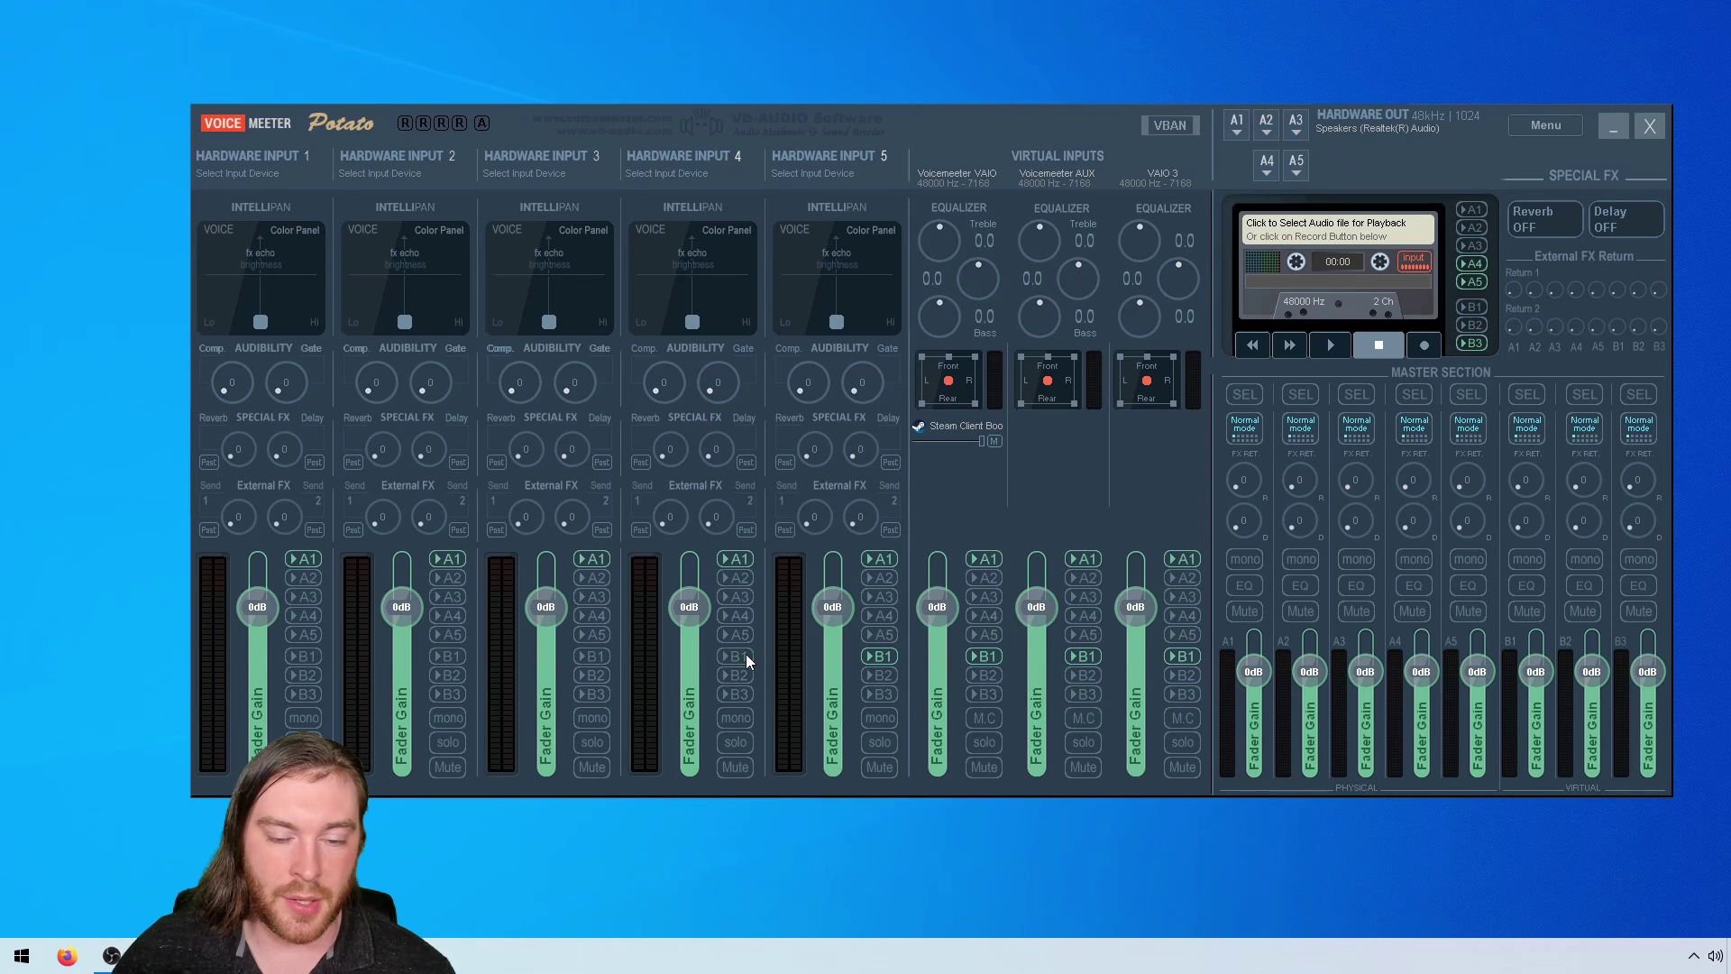
{"action": "left_click", "coordinate": [881, 660]}
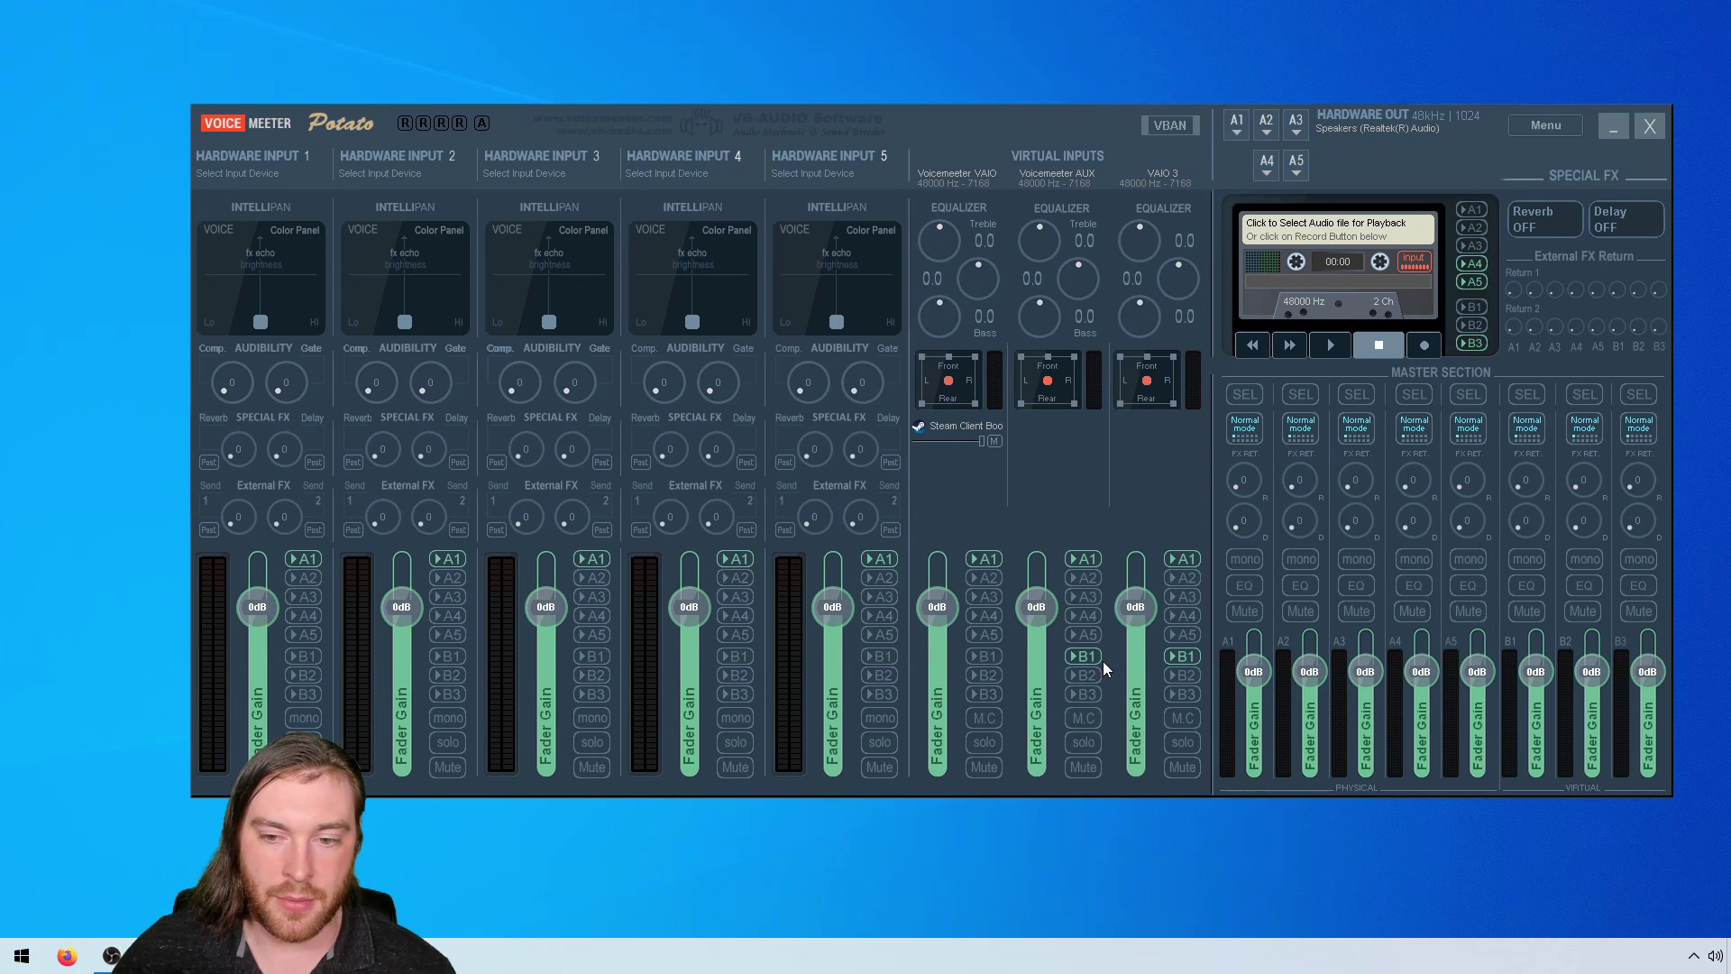
{"action": "left_click", "coordinate": [1175, 656]}
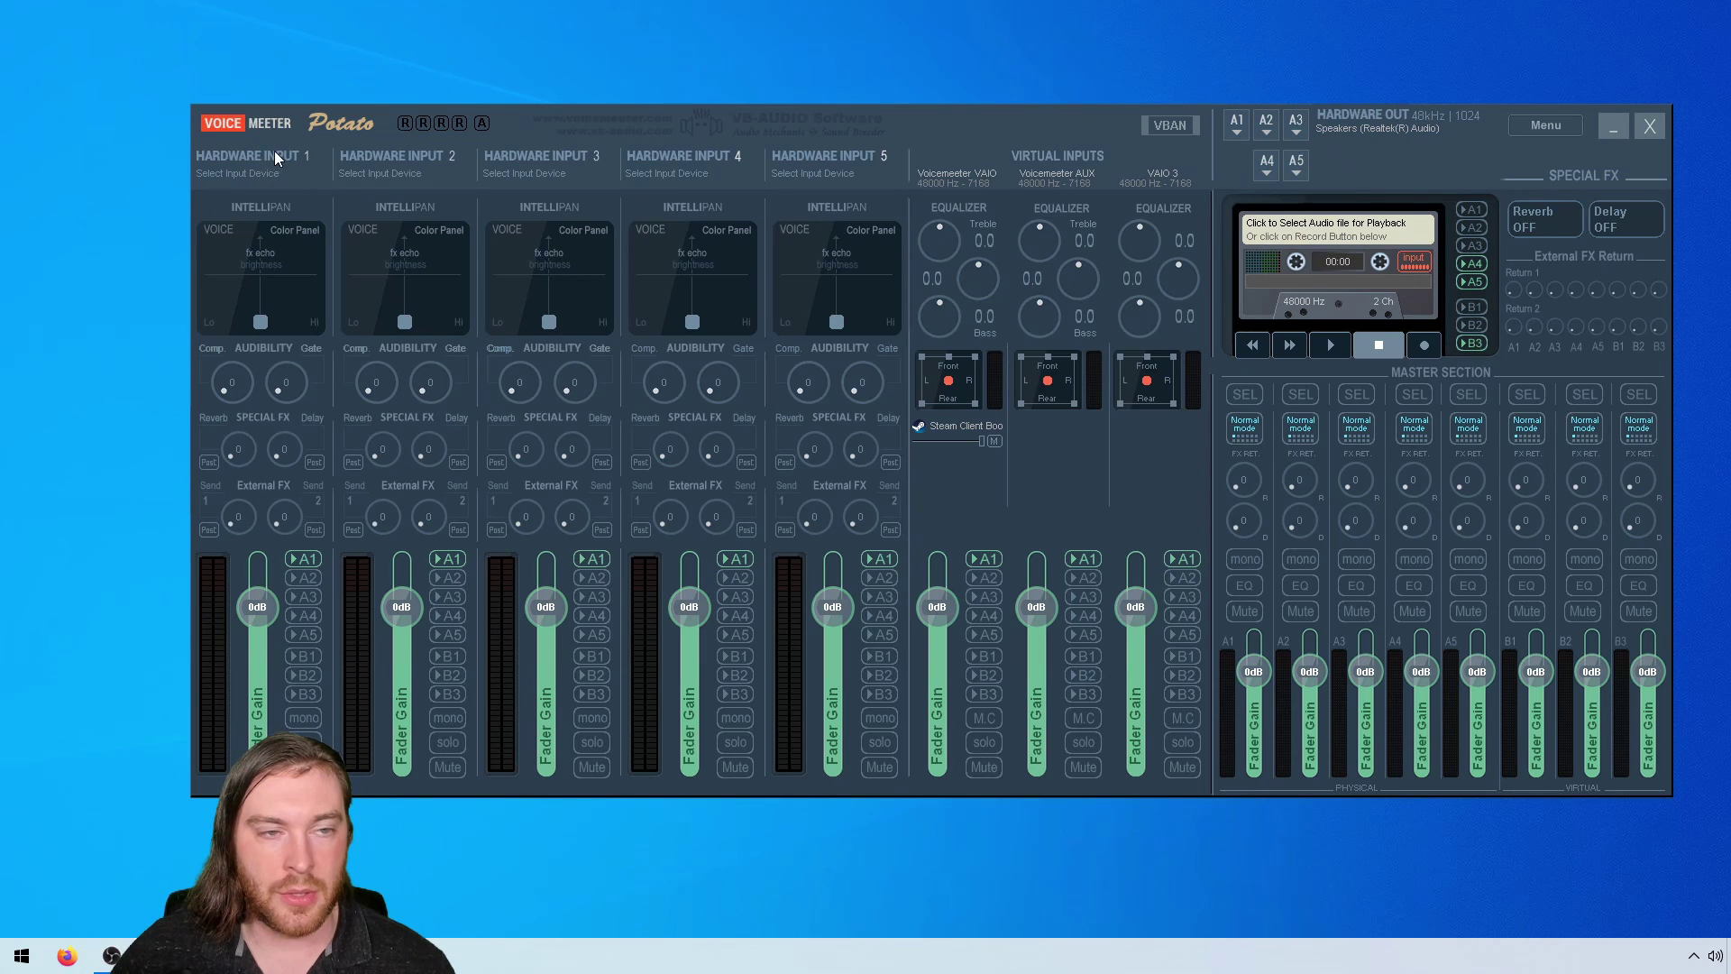
Assign MME: CABLE Output (VB-Audio Virtual Cable) to Hardware Input 1 and name the strip Alerts
{"action": "left_click", "coordinate": [258, 174]}
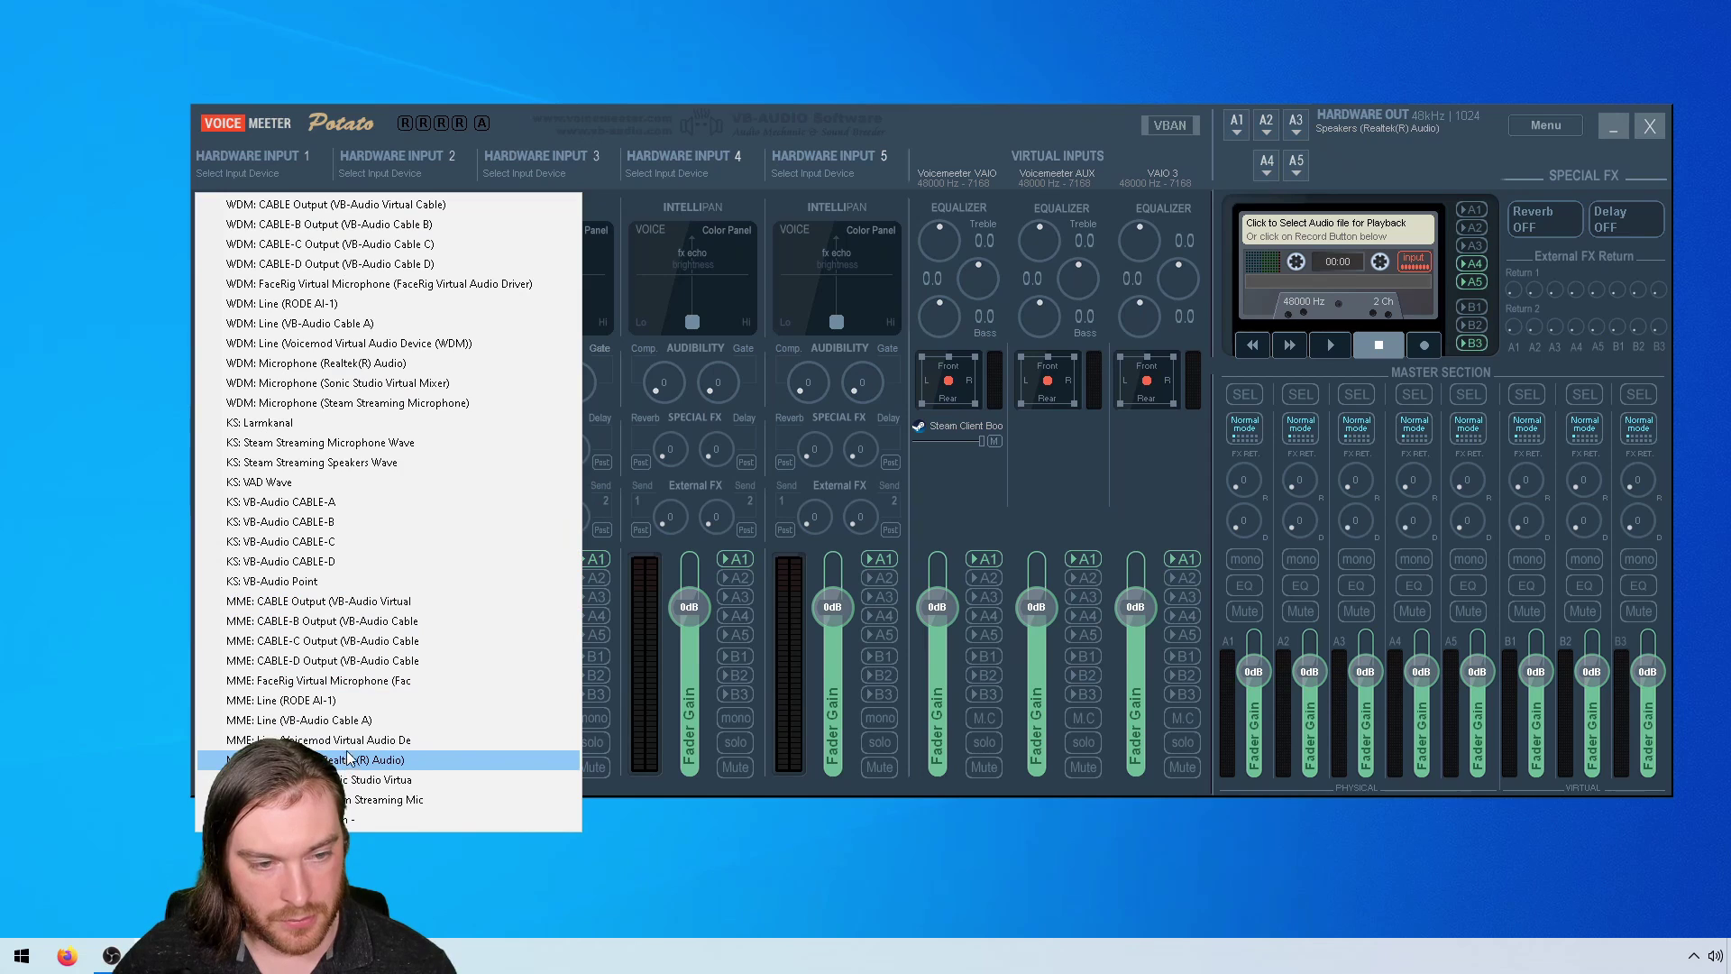
{"action": "left_click", "coordinate": [412, 612]}
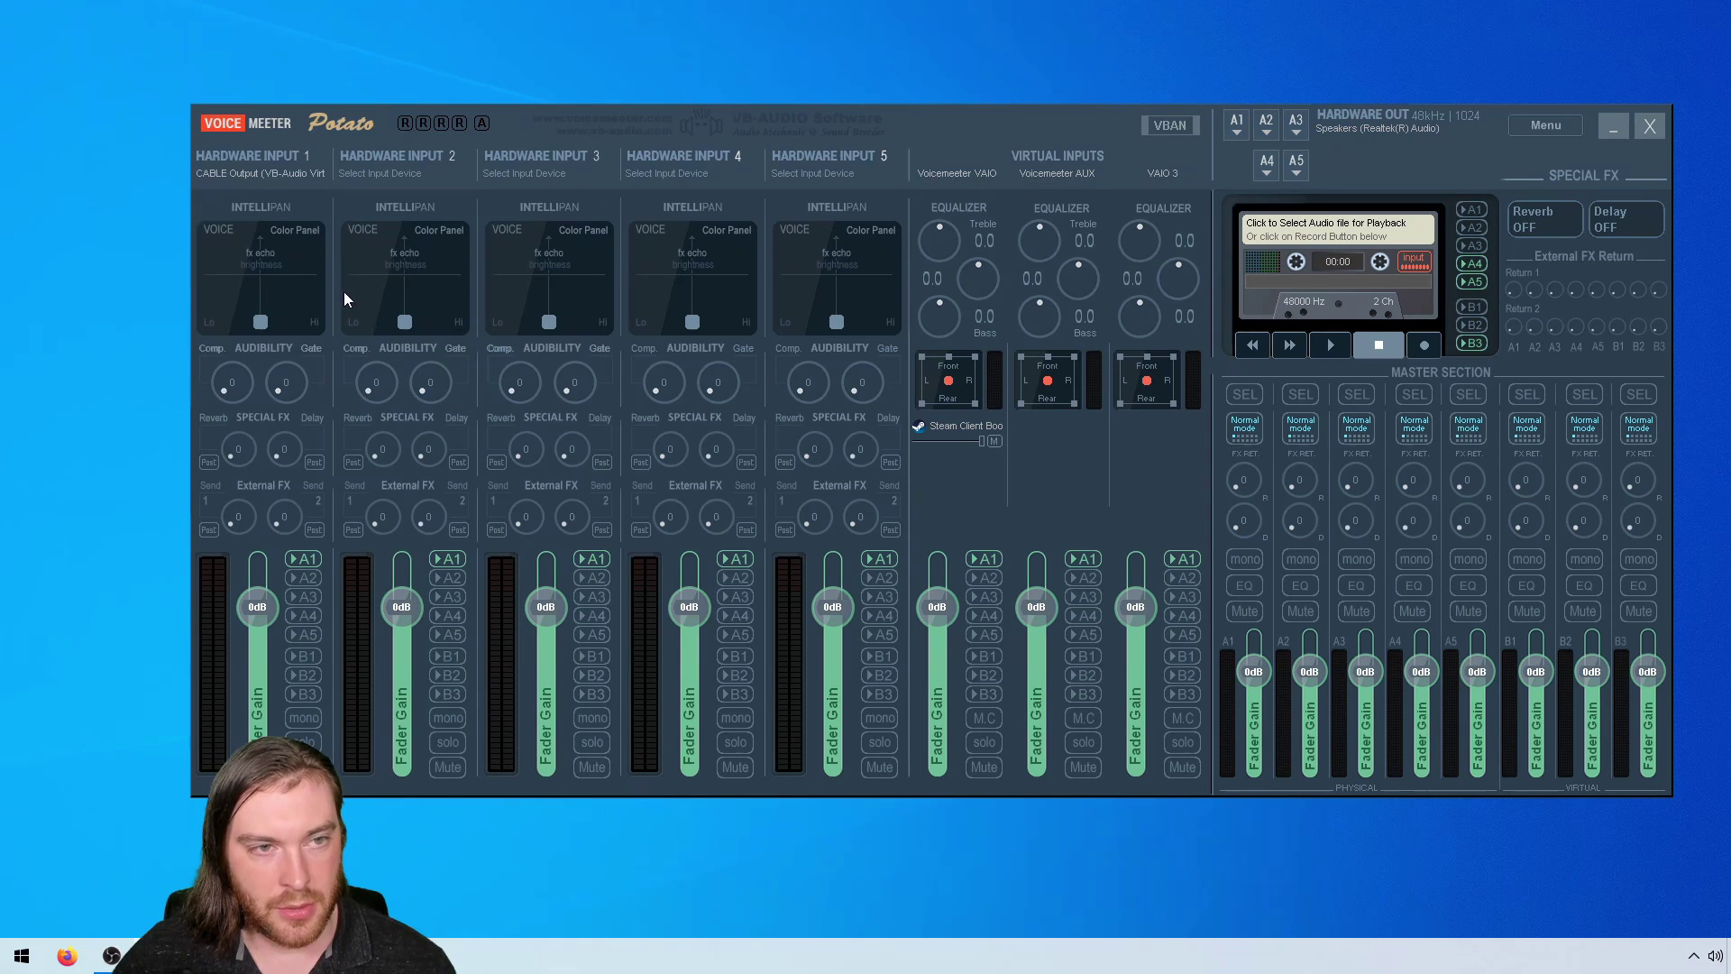
{"action": "right_click", "coordinate": [289, 155]}
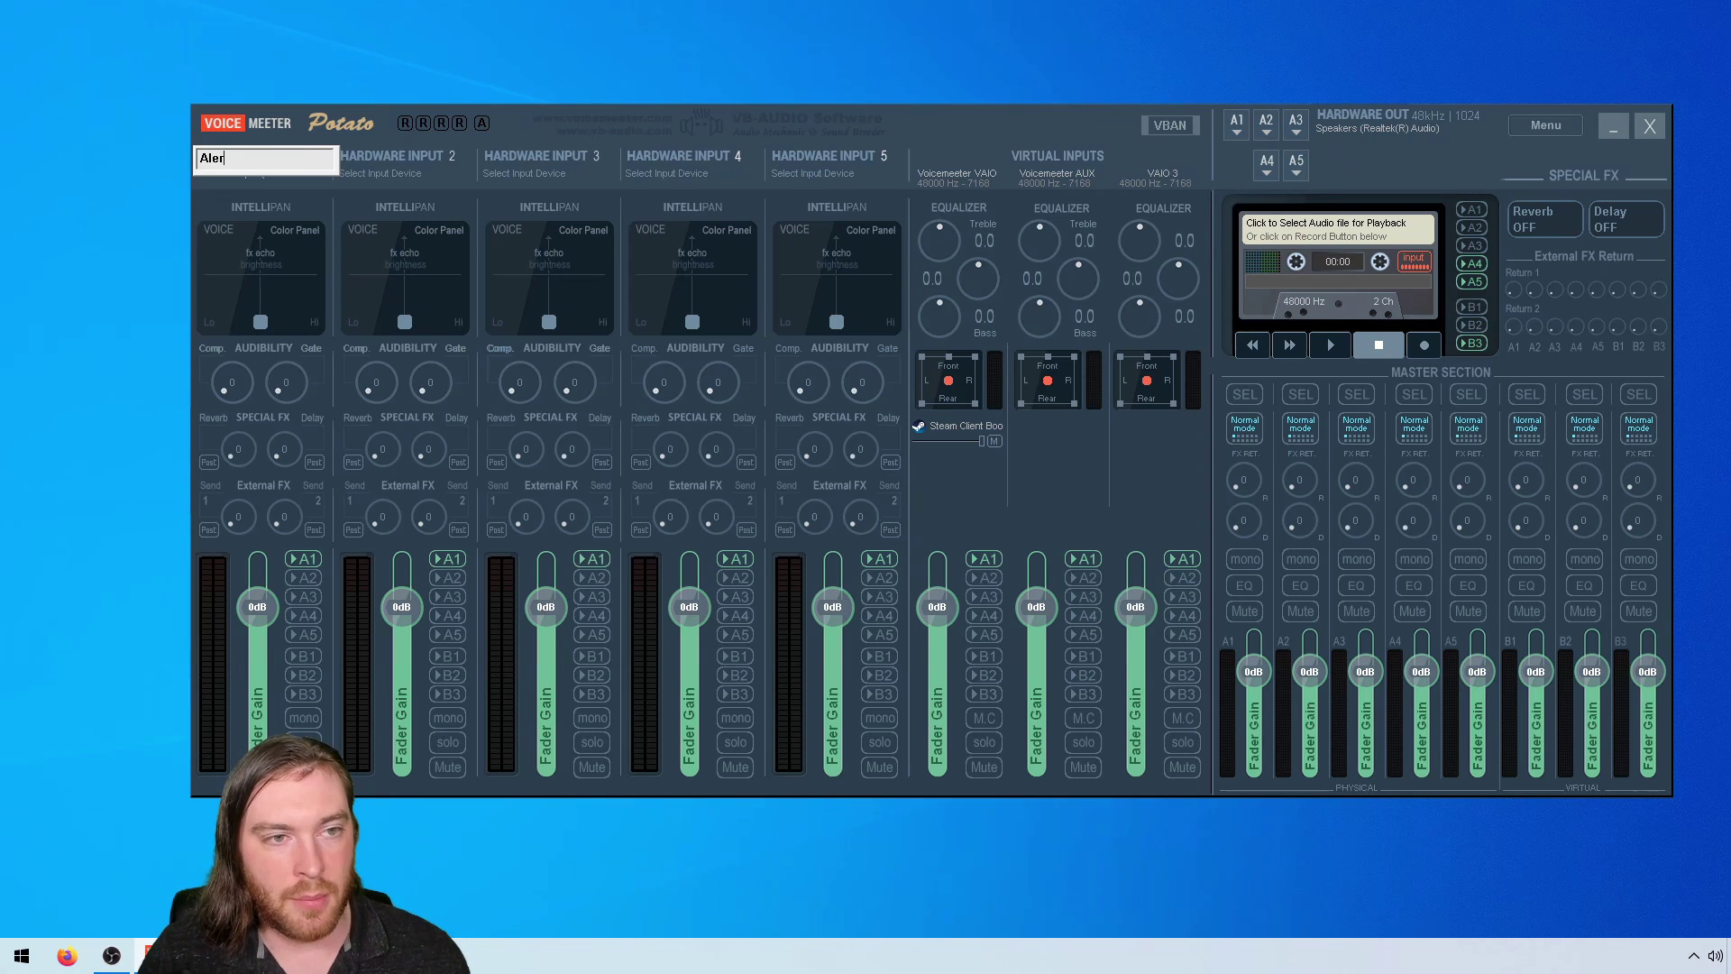
{"action": "key", "text": "Return"}
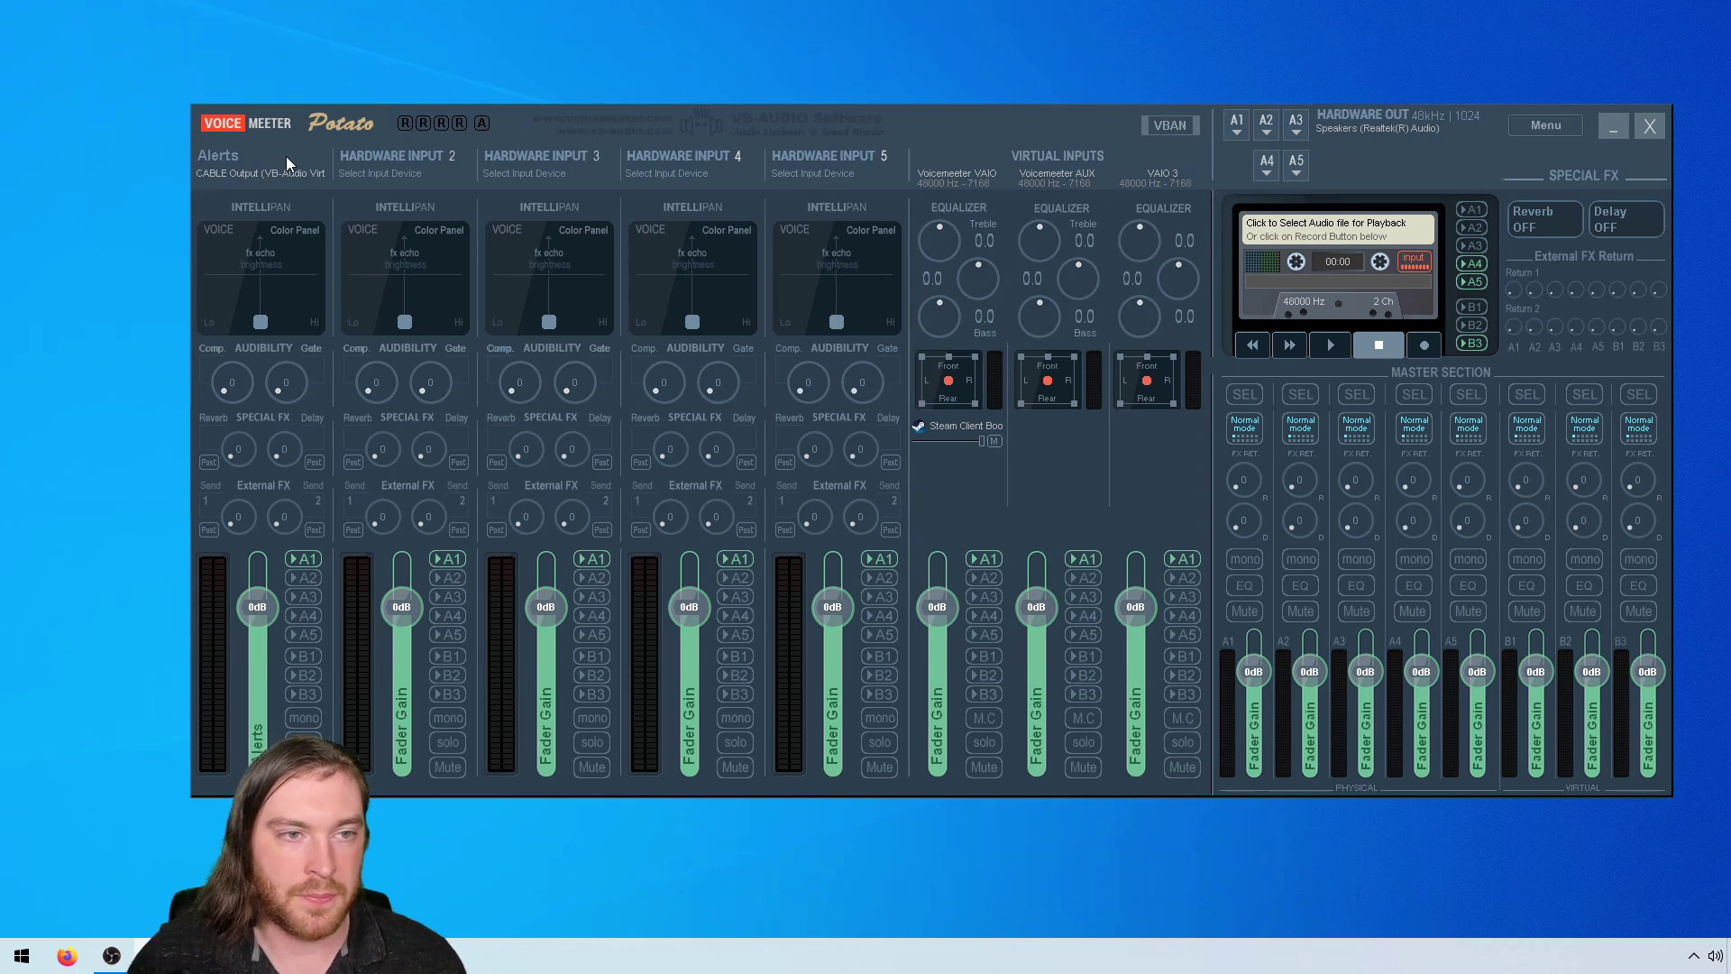
Assign the MME devices Line (VB-Audio Cable A), CABLE-B Output, CABLE-C Output and CABLE-D Output to Hardware Inputs 2, 3, 4 and 5 respectively
{"action": "left_click", "coordinate": [354, 173]}
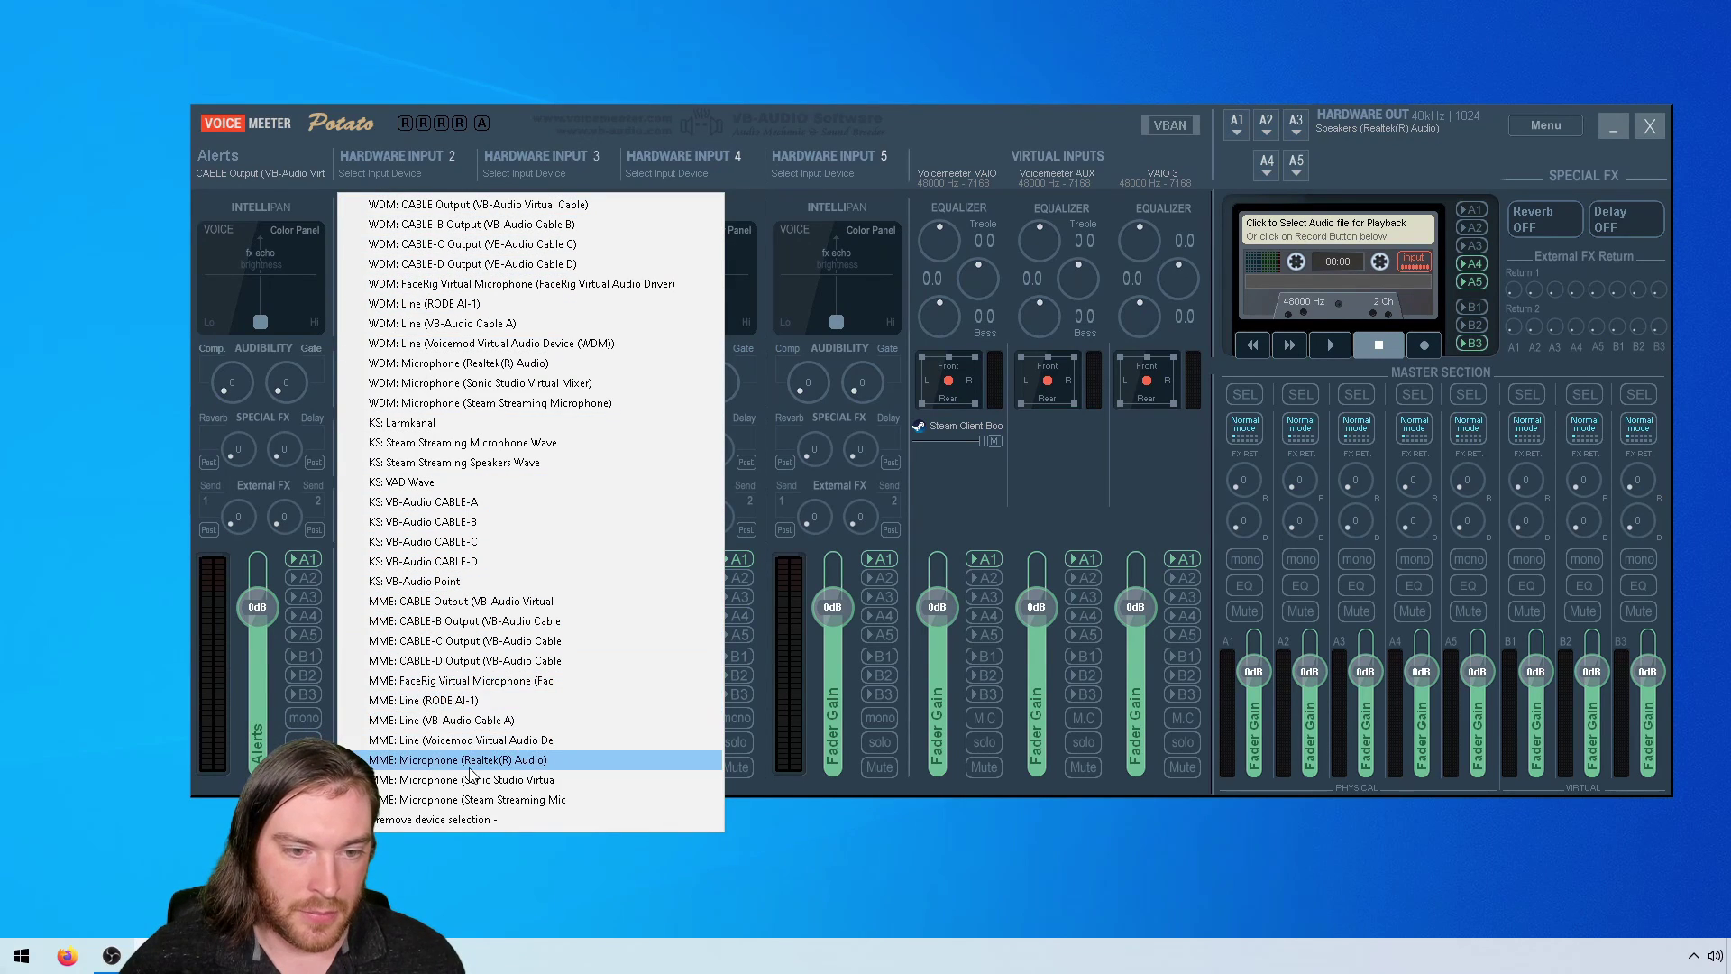
{"action": "left_click", "coordinate": [481, 723]}
{"action": "left_click", "coordinate": [539, 174]}
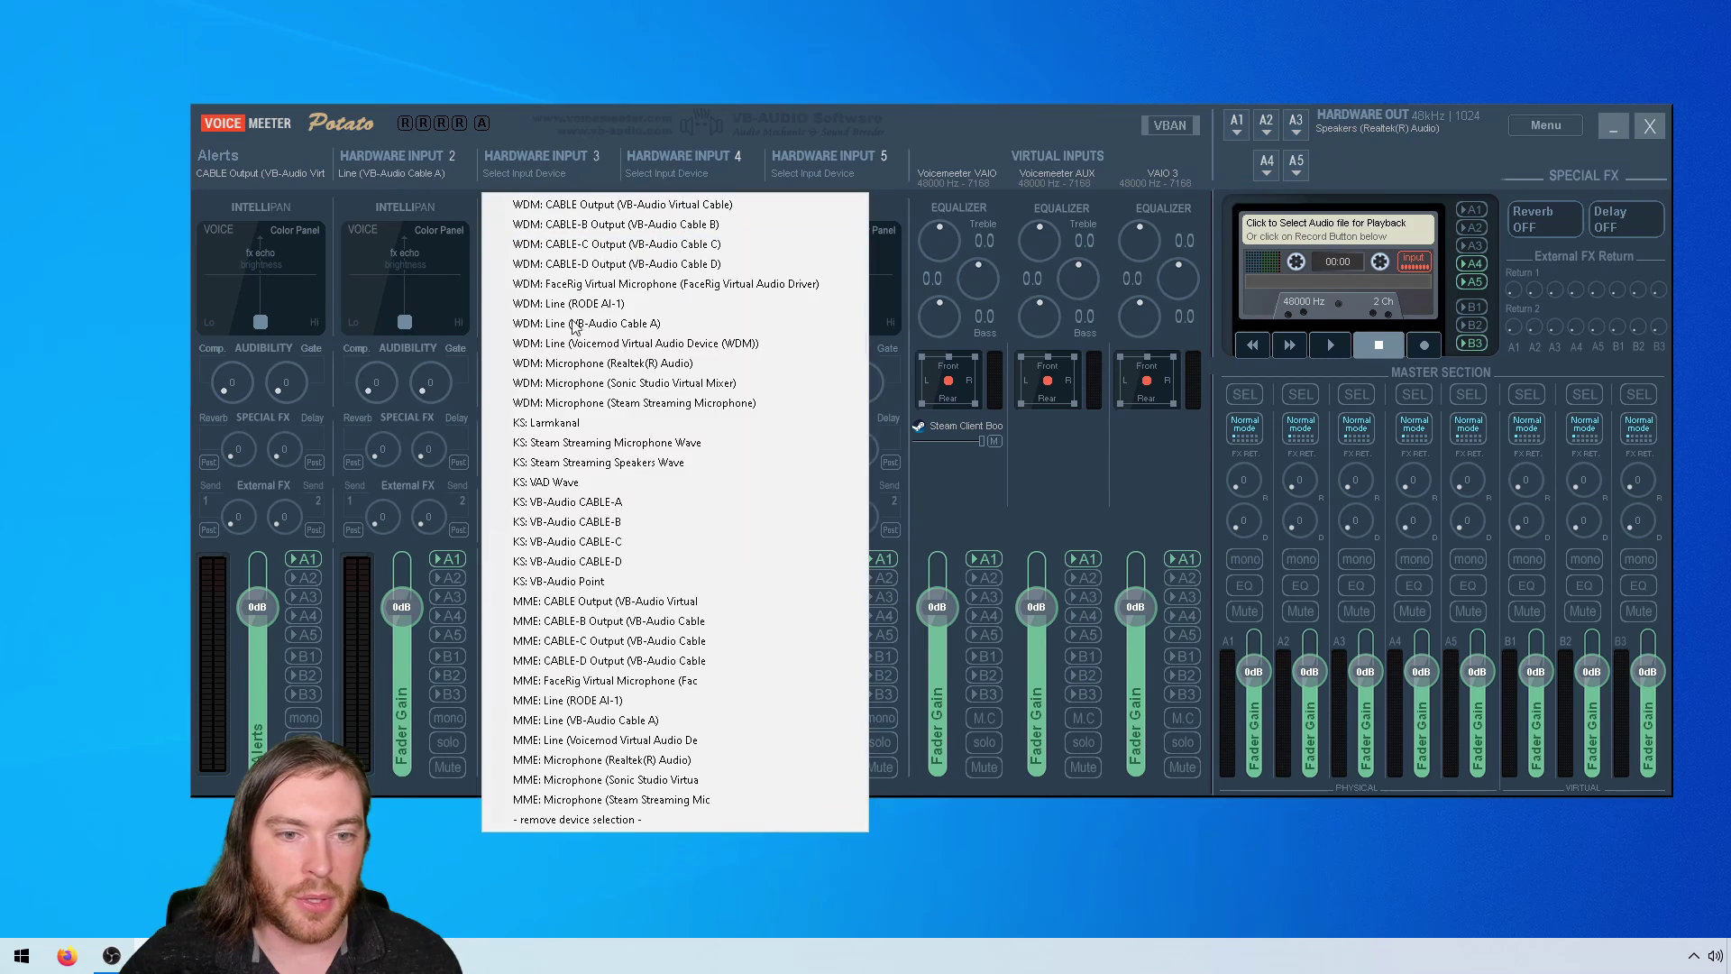
{"action": "left_click", "coordinate": [588, 622]}
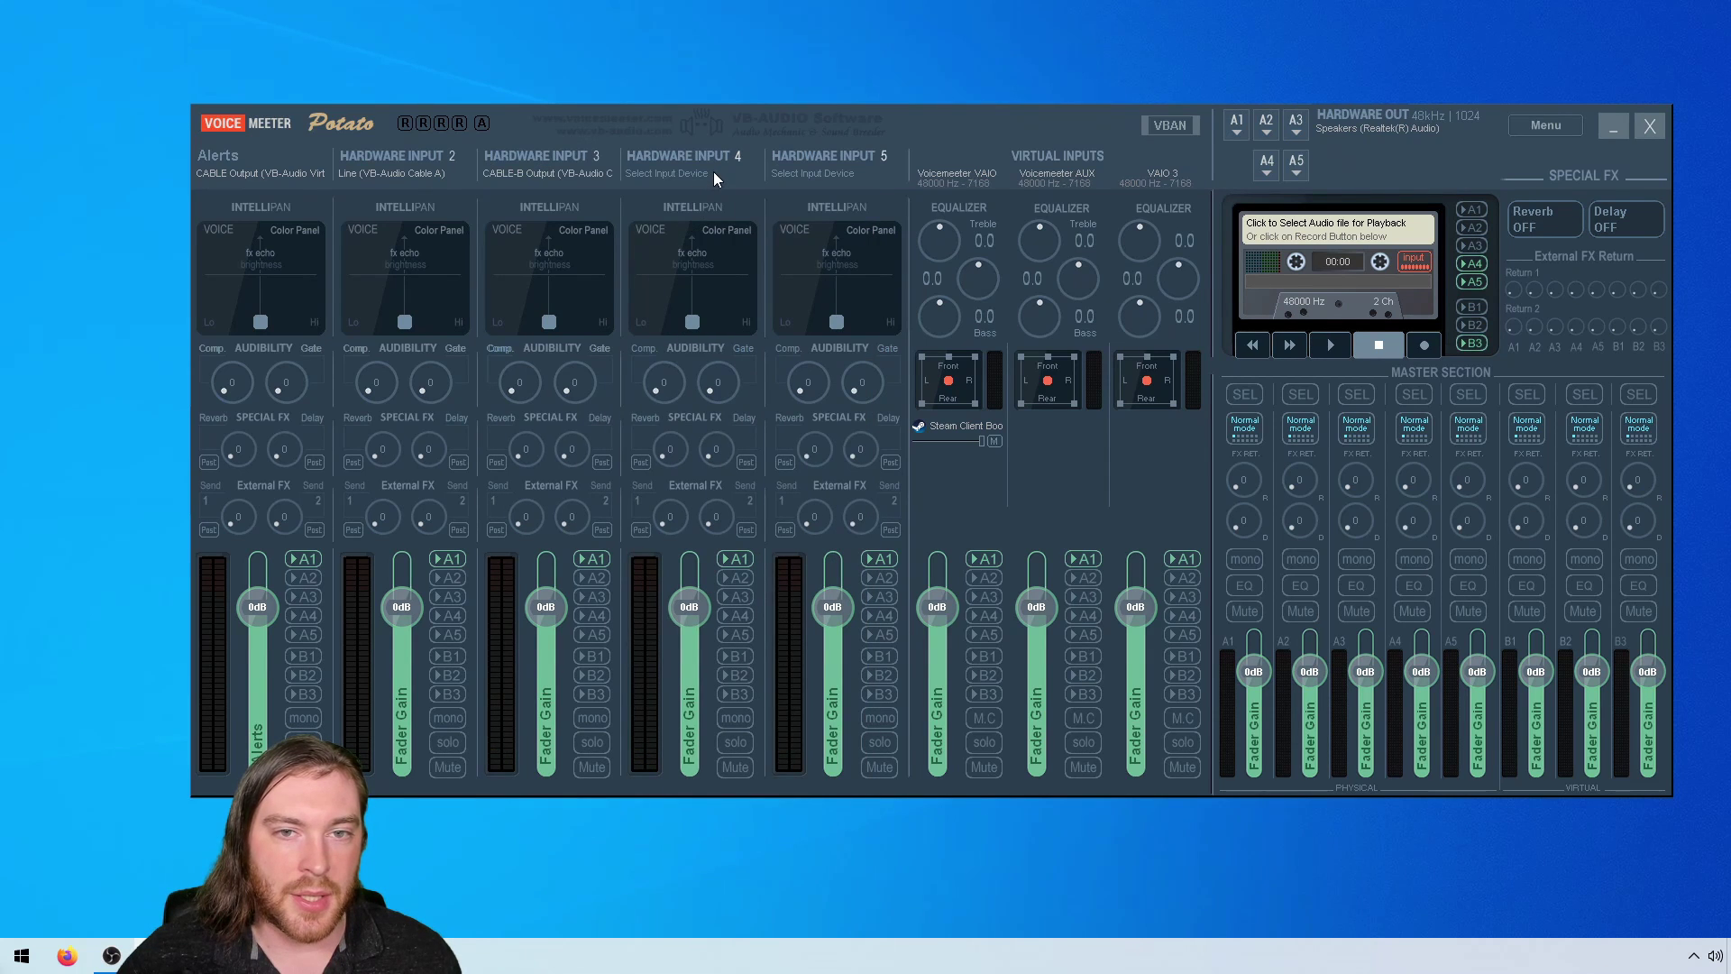
{"action": "left_click", "coordinate": [706, 172]}
{"action": "left_click", "coordinate": [692, 644]}
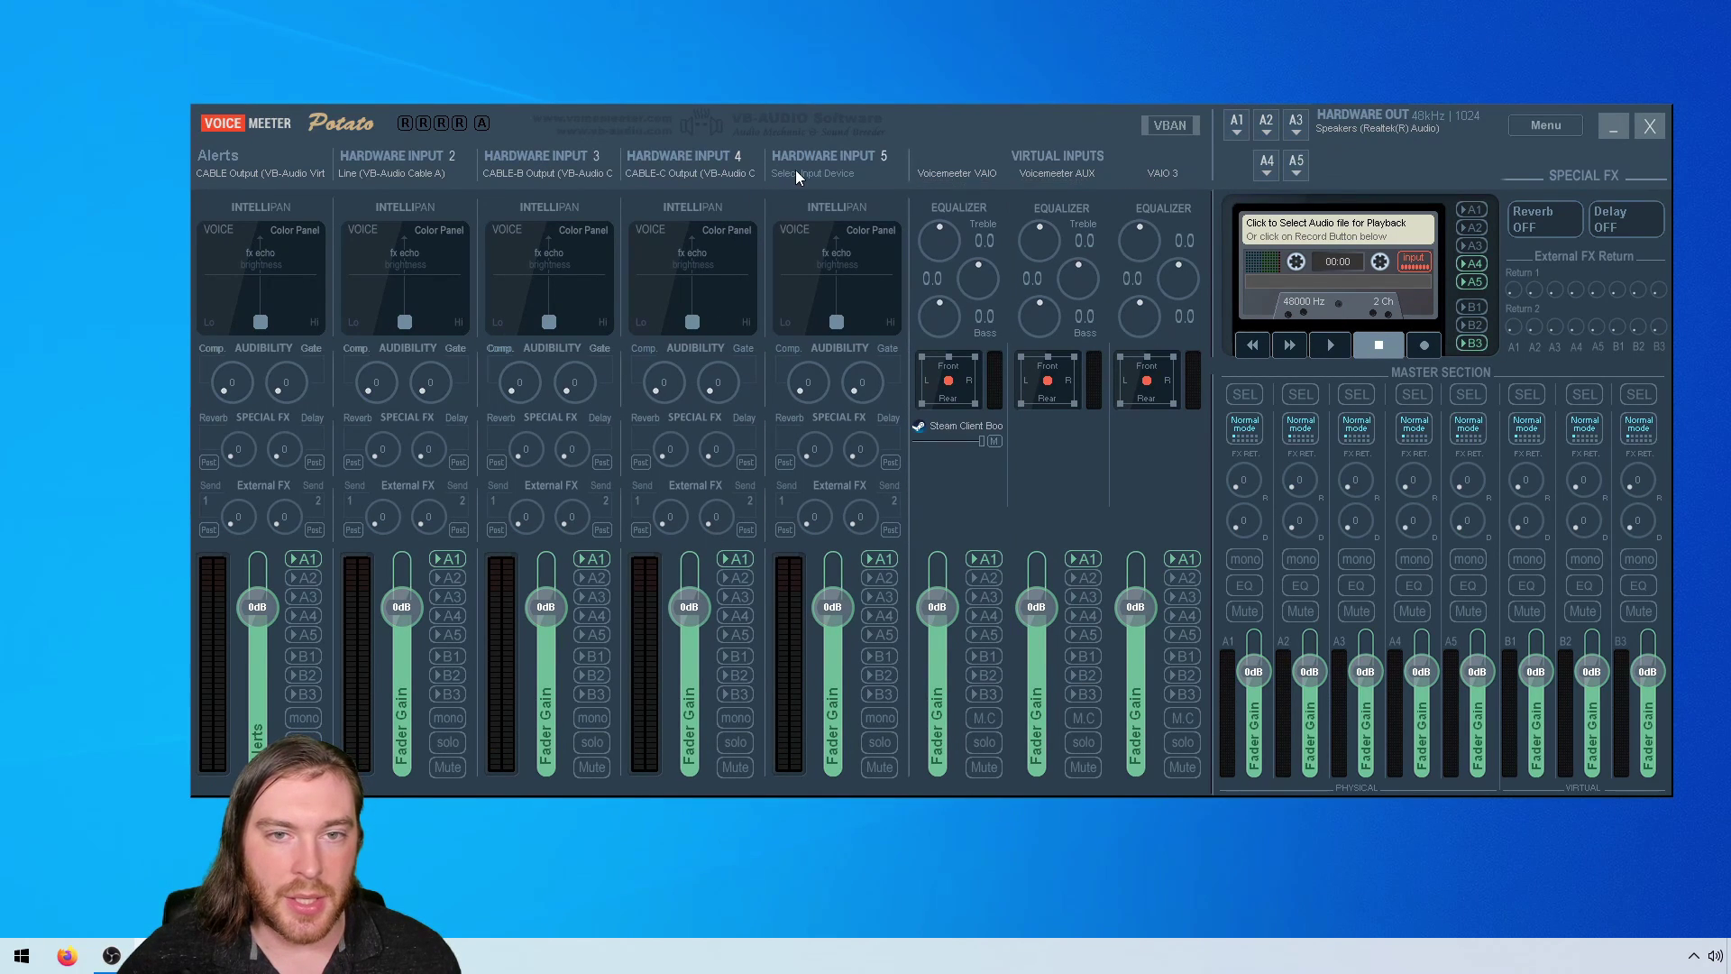
{"action": "left_click", "coordinate": [828, 171]}
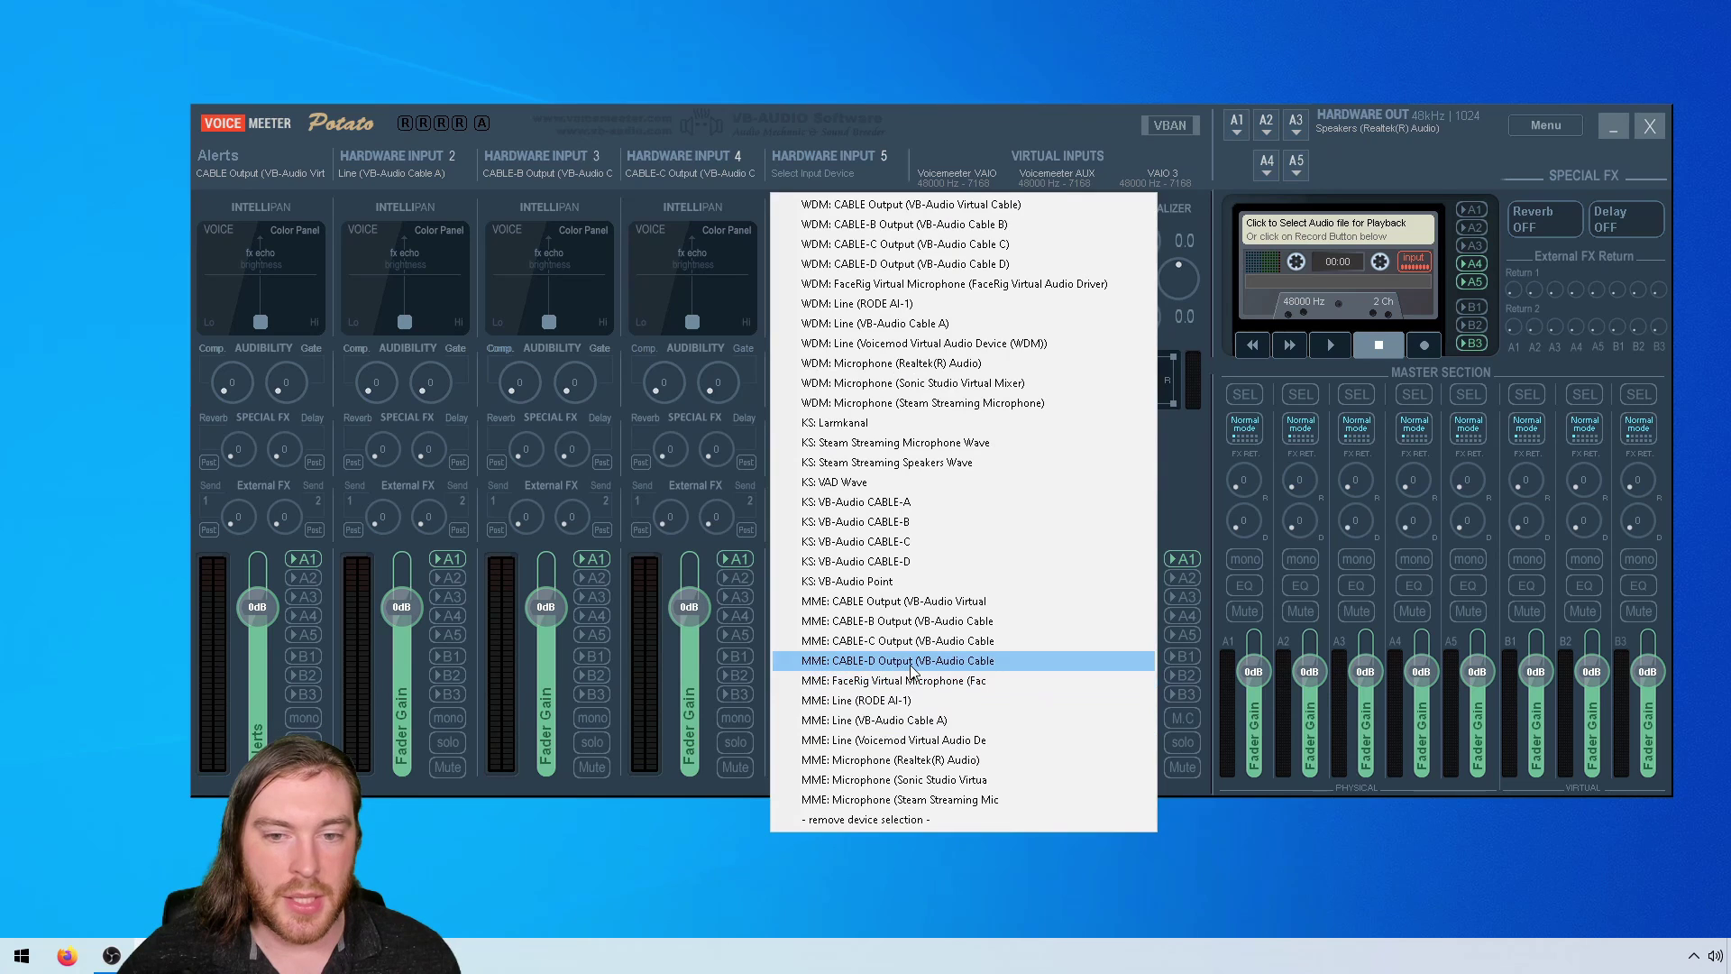
{"action": "left_click", "coordinate": [741, 295]}
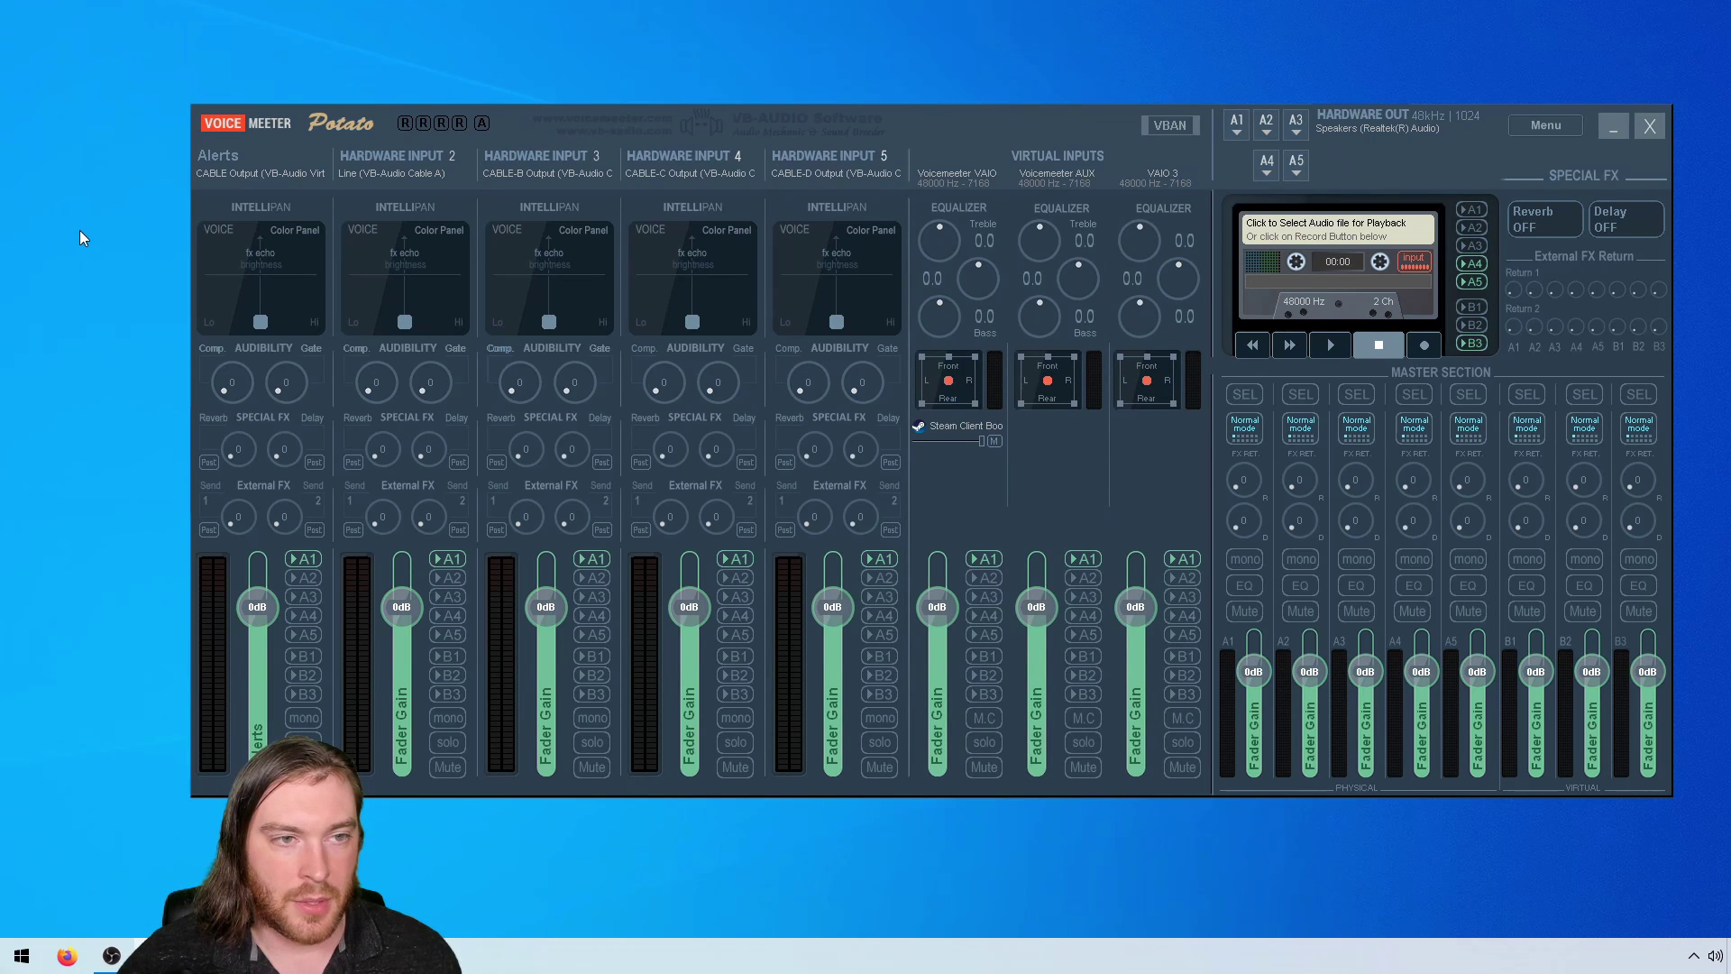
{"action": "left_click", "coordinate": [369, 153]}
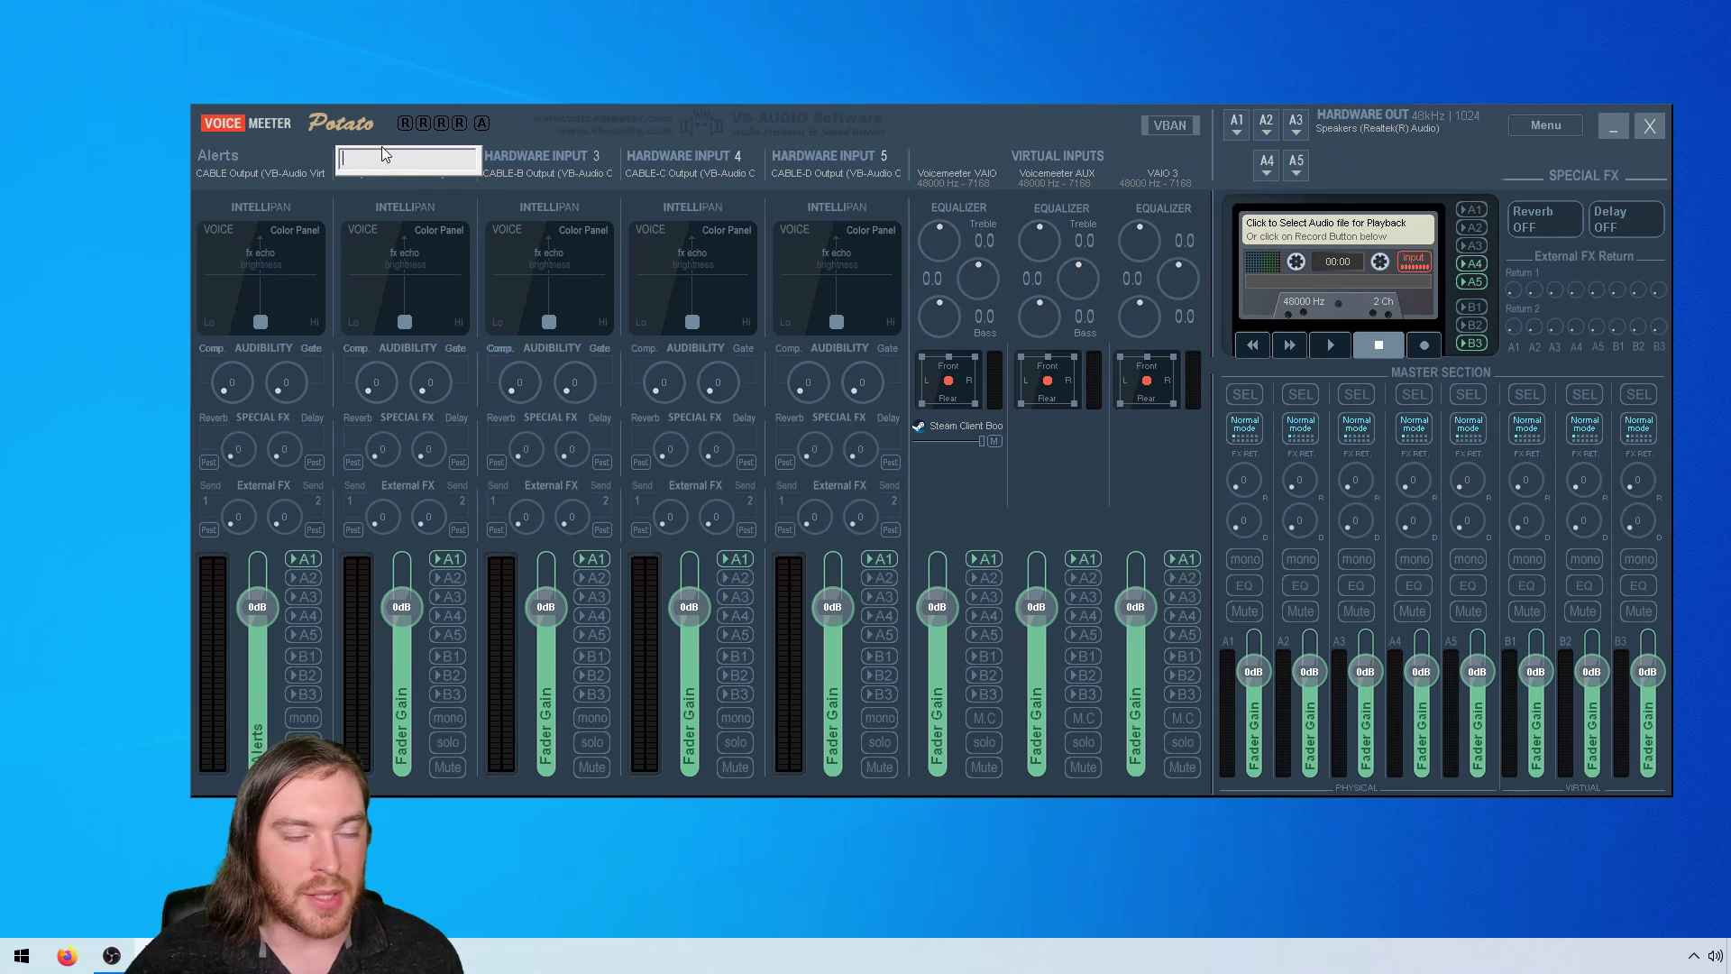
{"action": "key", "text": "Escape"}
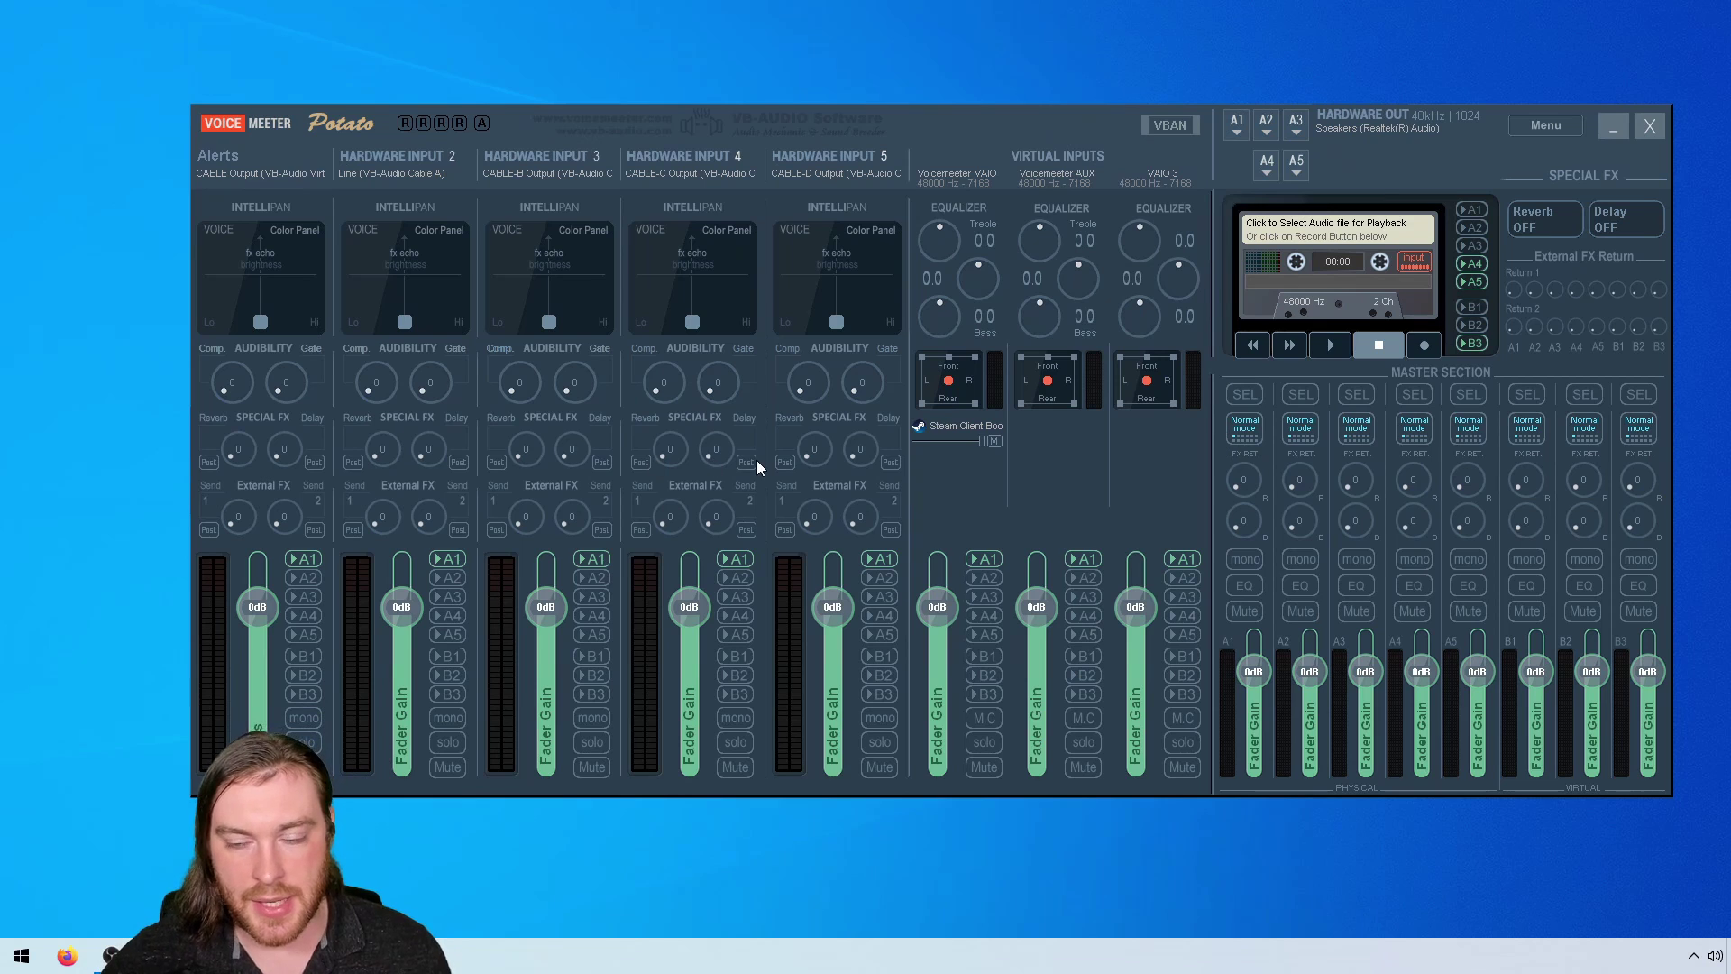
Move the Voicemeeter window out of the way and open the app volume and device preferences in the Windows Sound settings
{"action": "left_click_drag", "start_coordinate": [906, 121], "coordinate": [767, 42]}
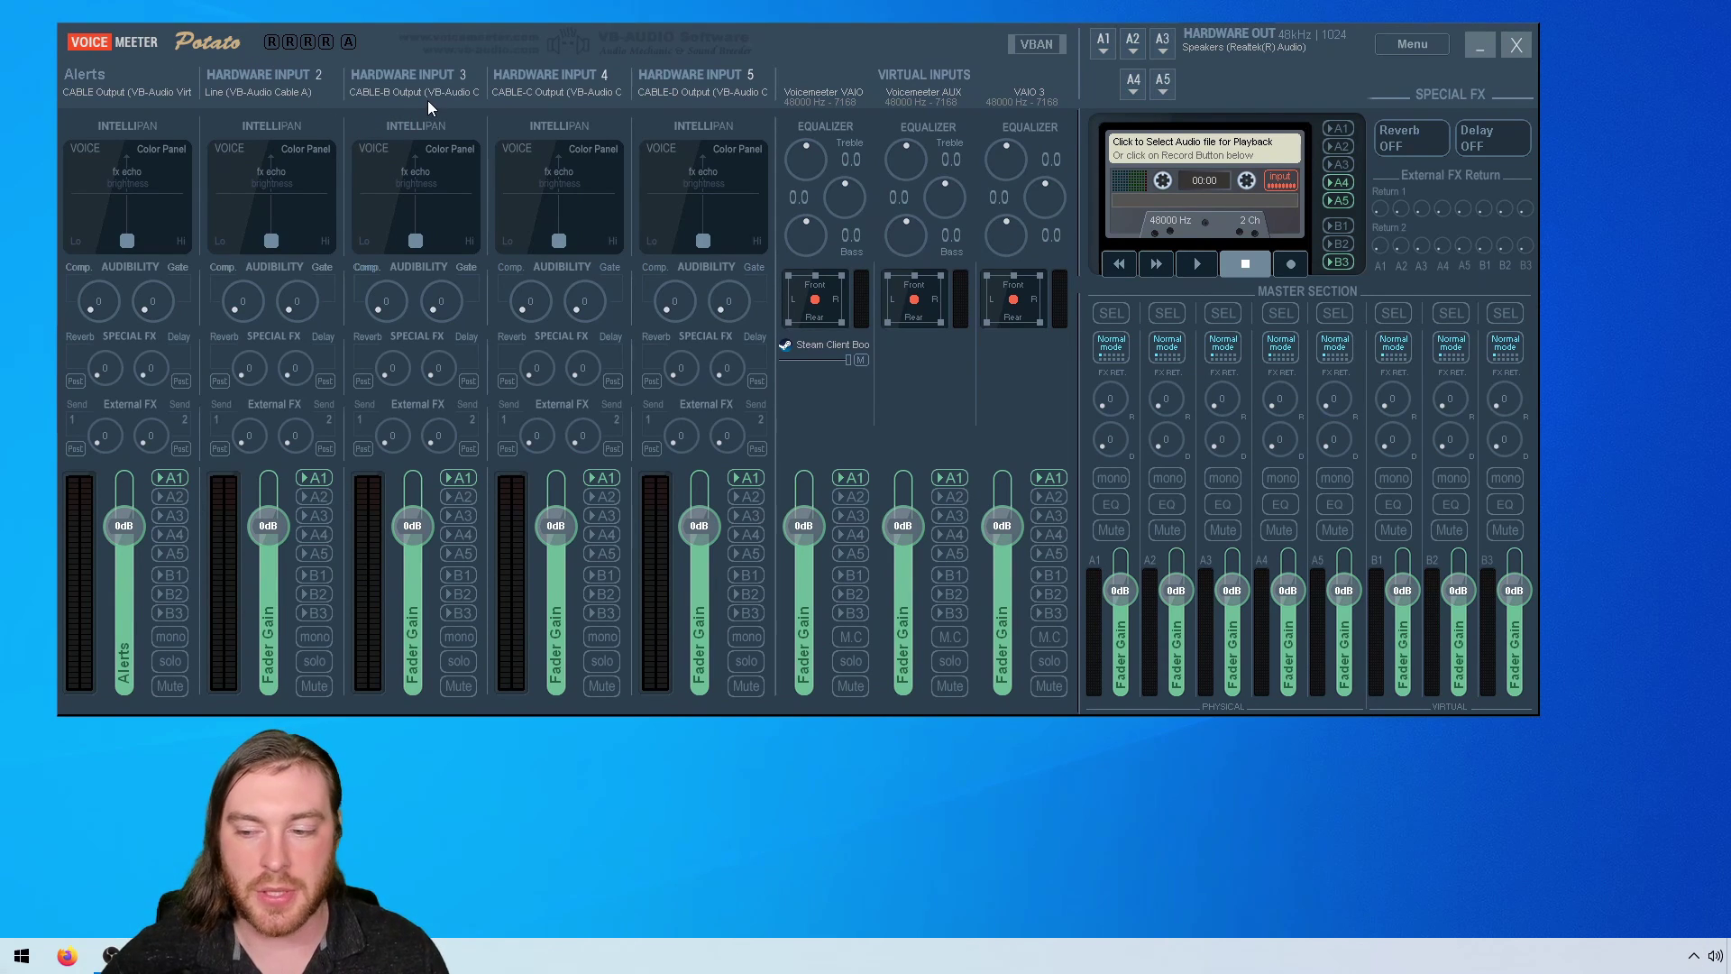
{"action": "right_click", "coordinate": [1715, 956]}
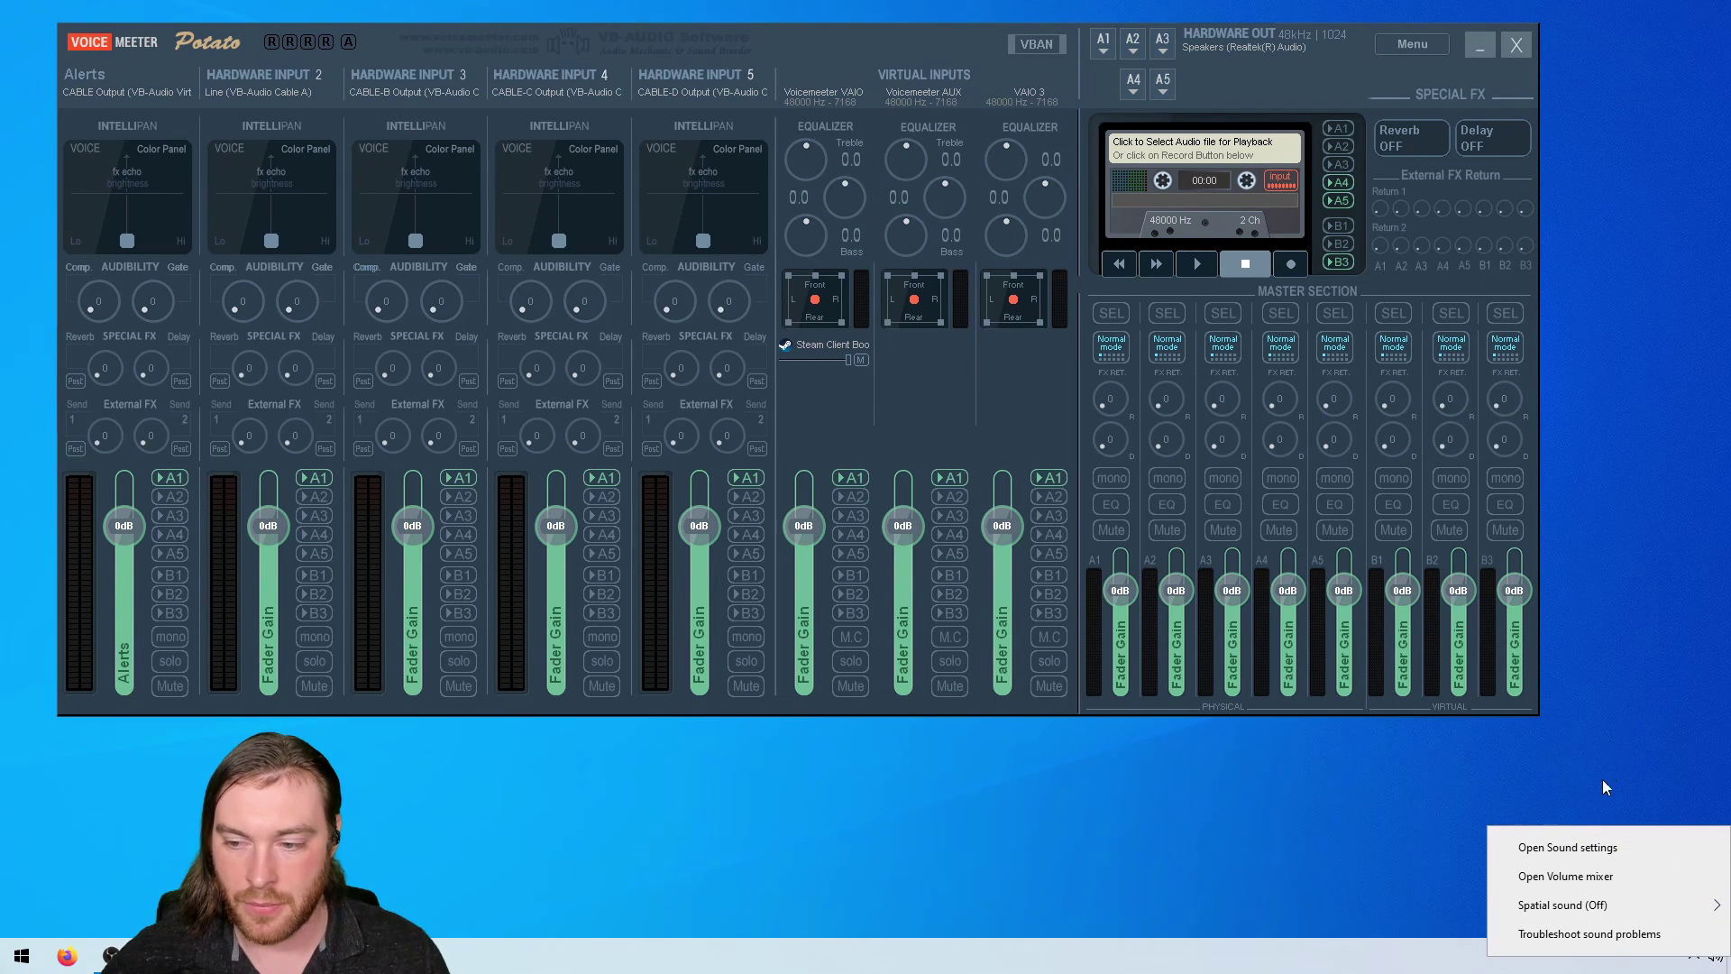
{"action": "left_click", "coordinate": [1566, 847]}
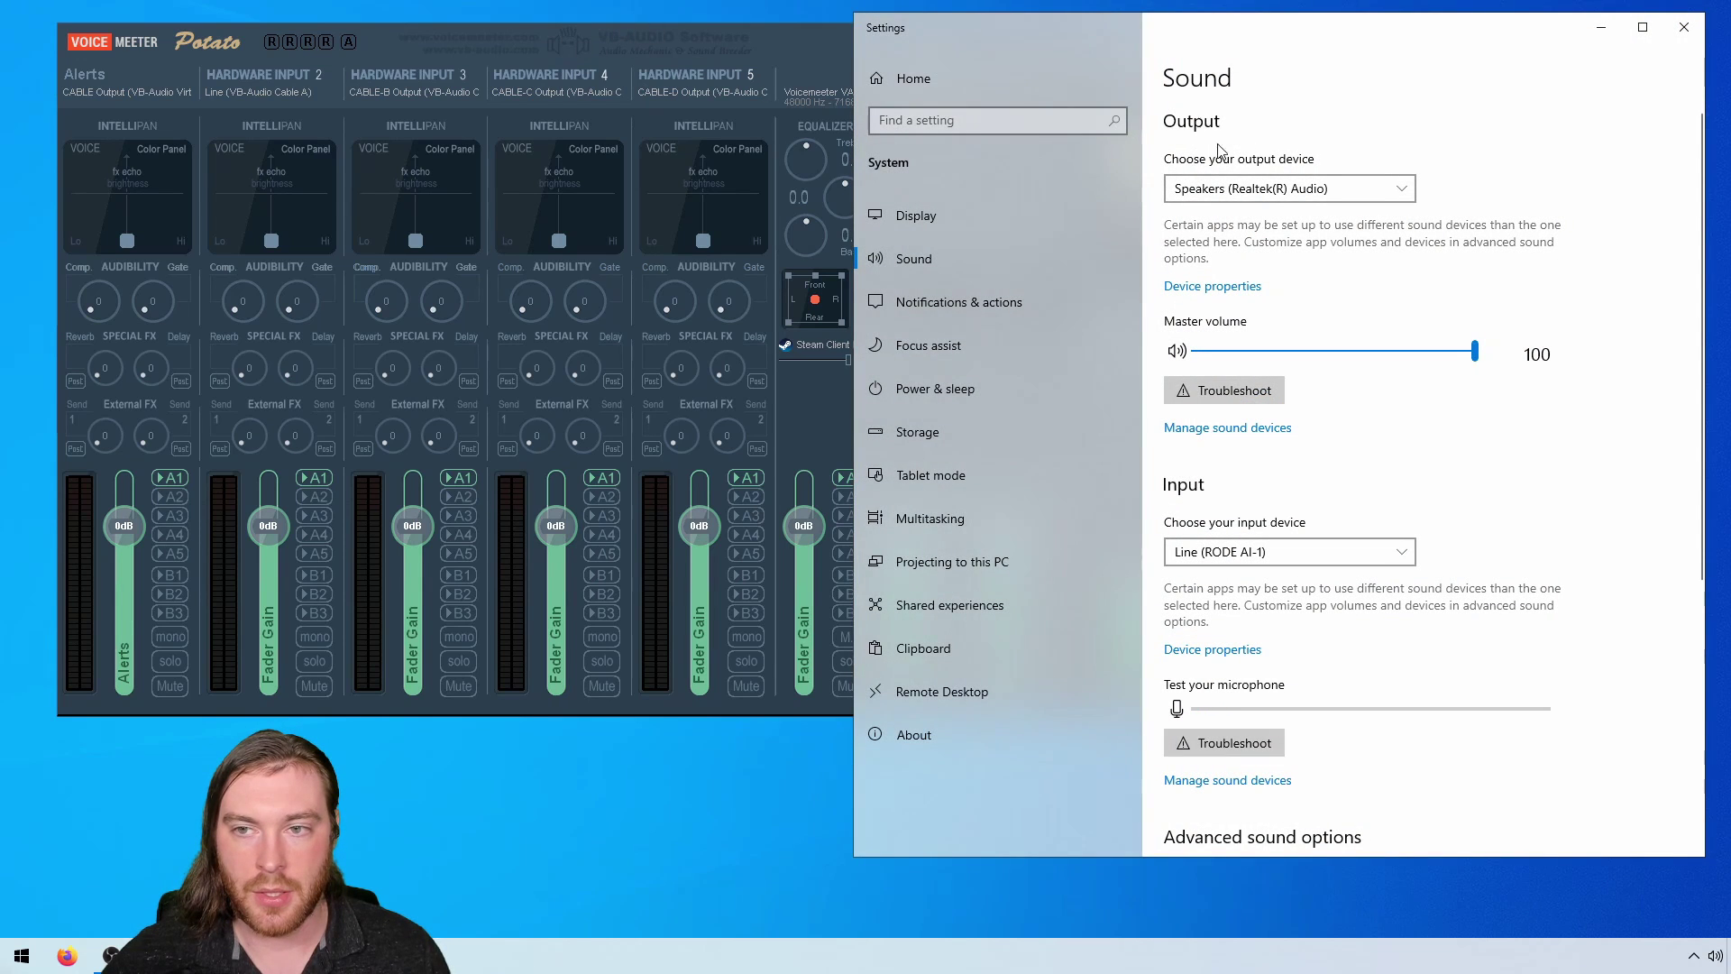
{"action": "scroll", "coordinate": [1398, 676], "scroll_direction": "down", "scroll_amount": 3}
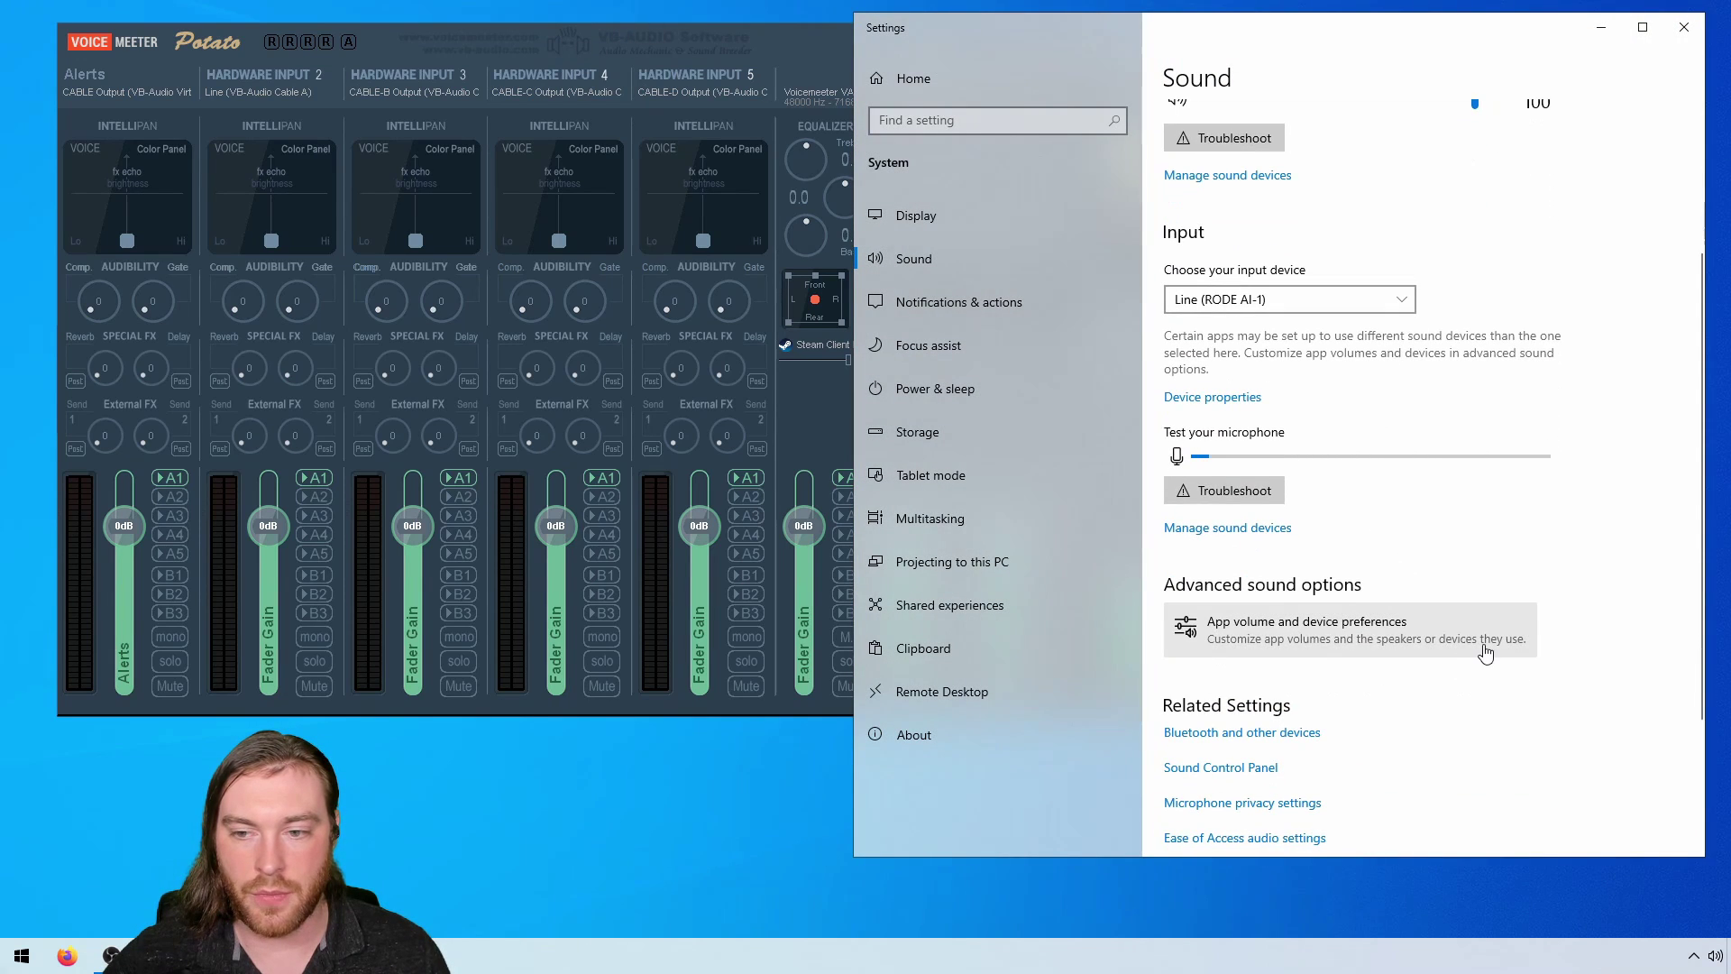
{"action": "left_click", "coordinate": [1486, 649]}
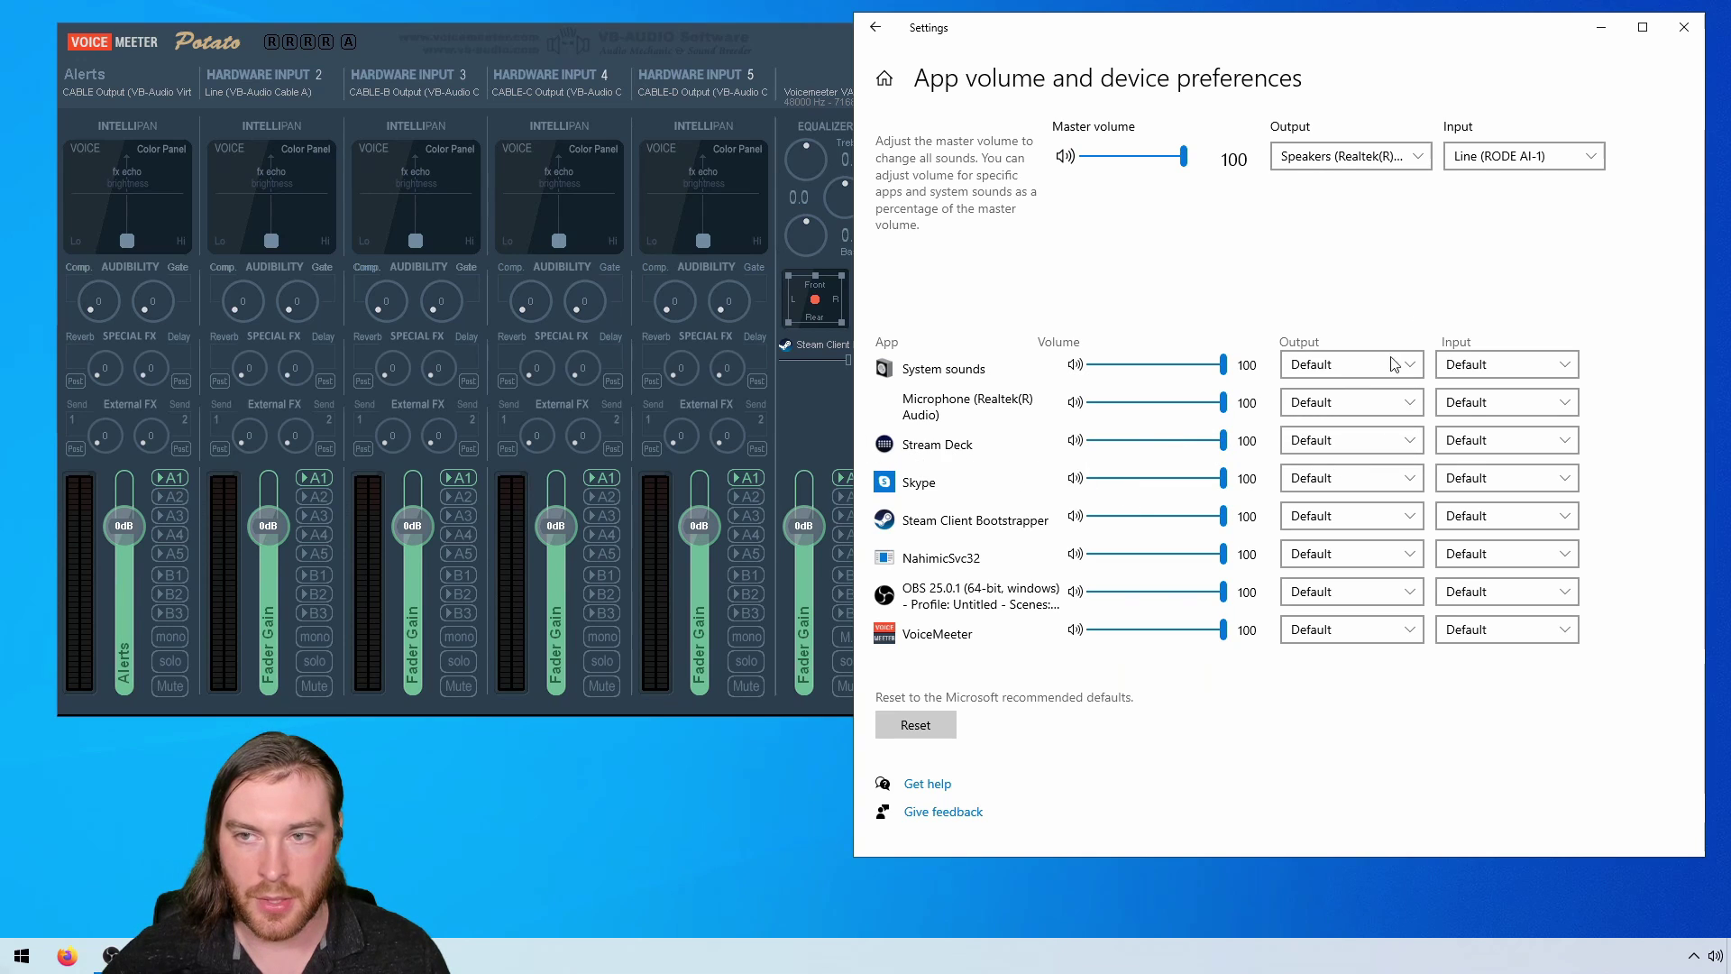
Set both the master output device and the Stream Deck output to CABLE-B Input (VB-Audio Cable B)
{"action": "left_click", "coordinate": [1389, 165]}
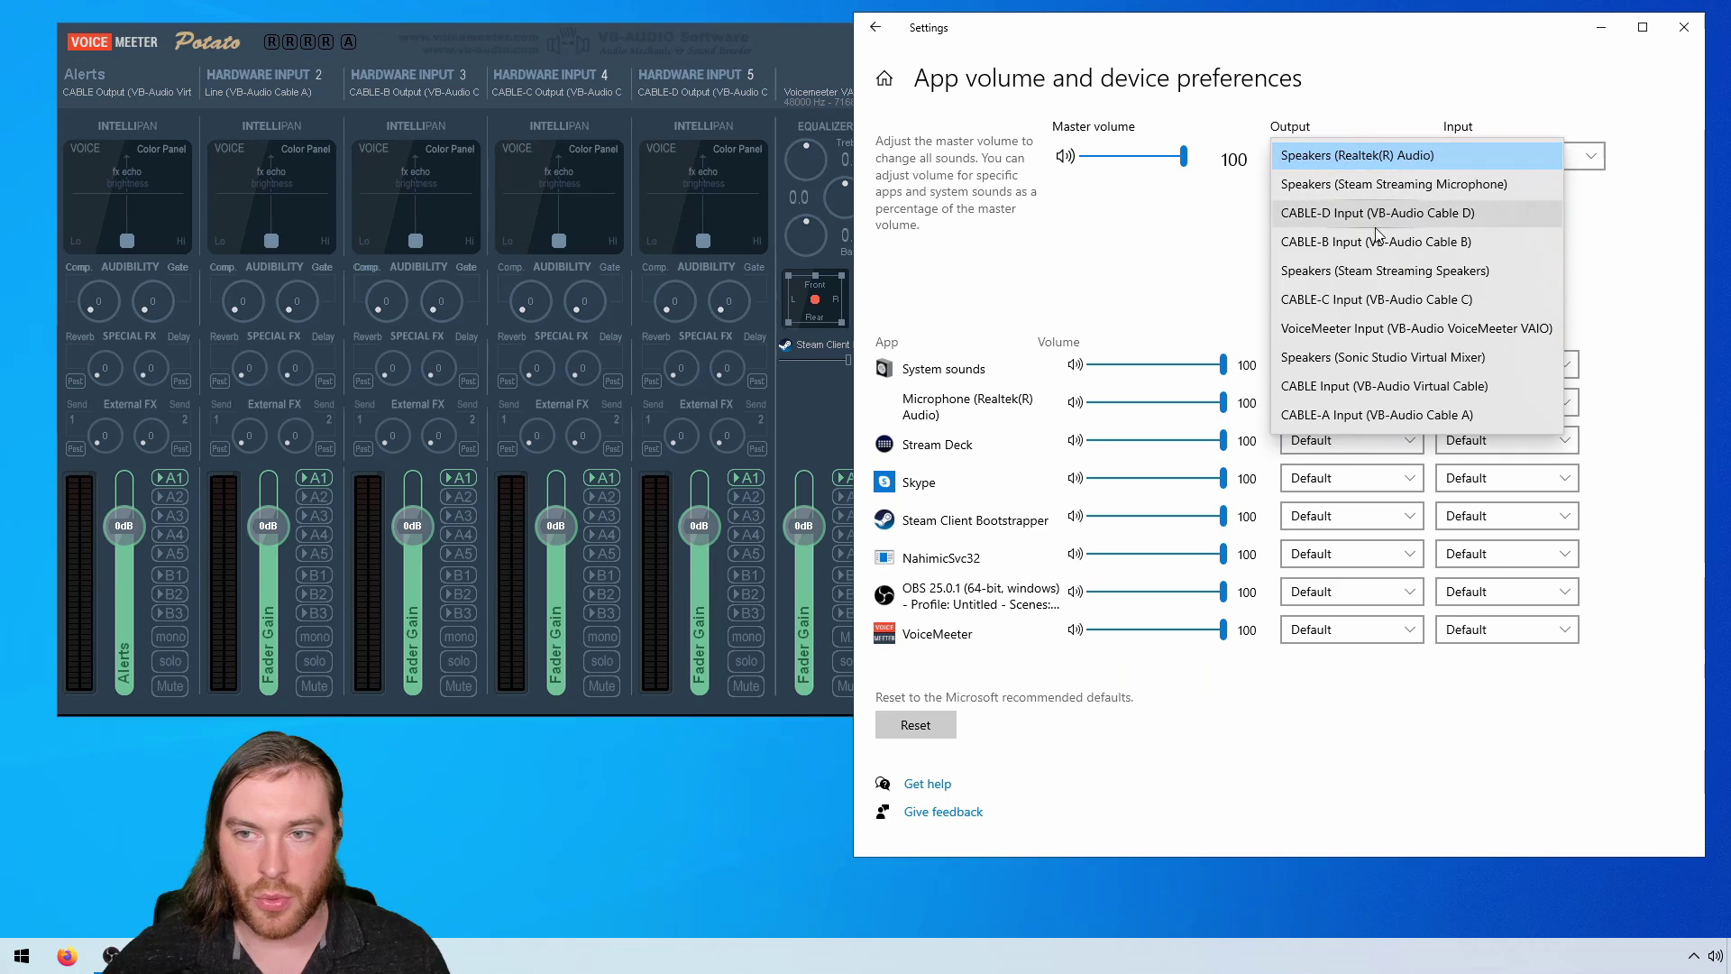
{"action": "left_click", "coordinate": [1380, 245]}
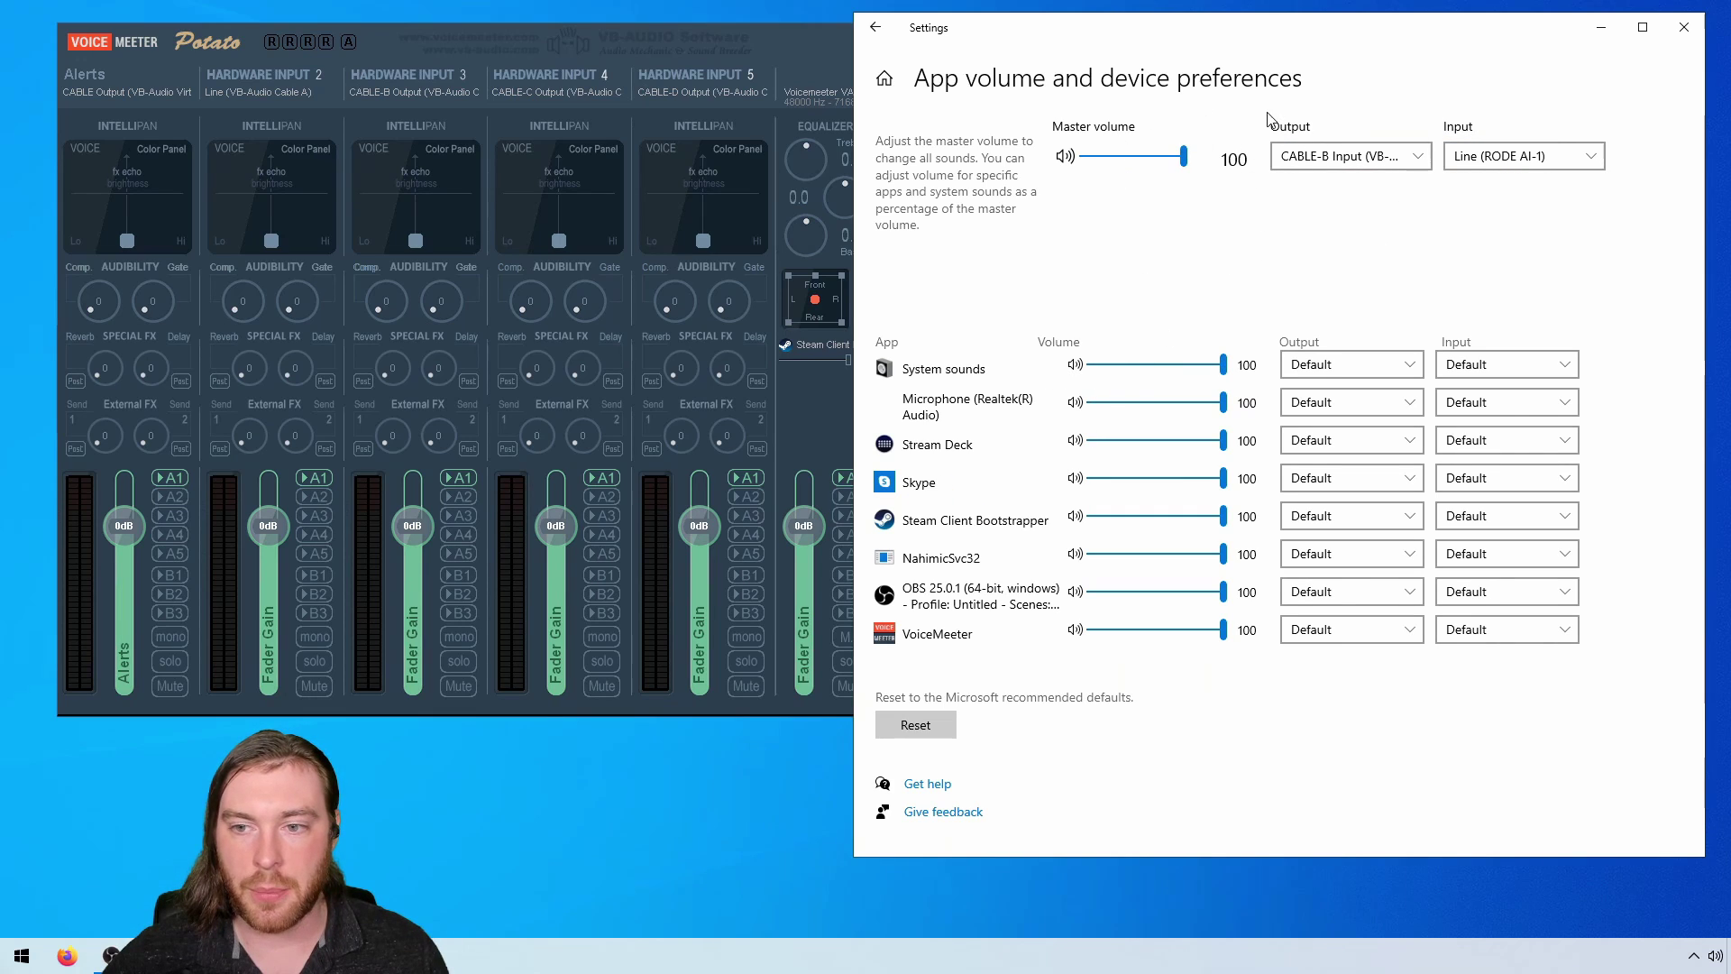
{"action": "left_click", "coordinate": [1351, 446]}
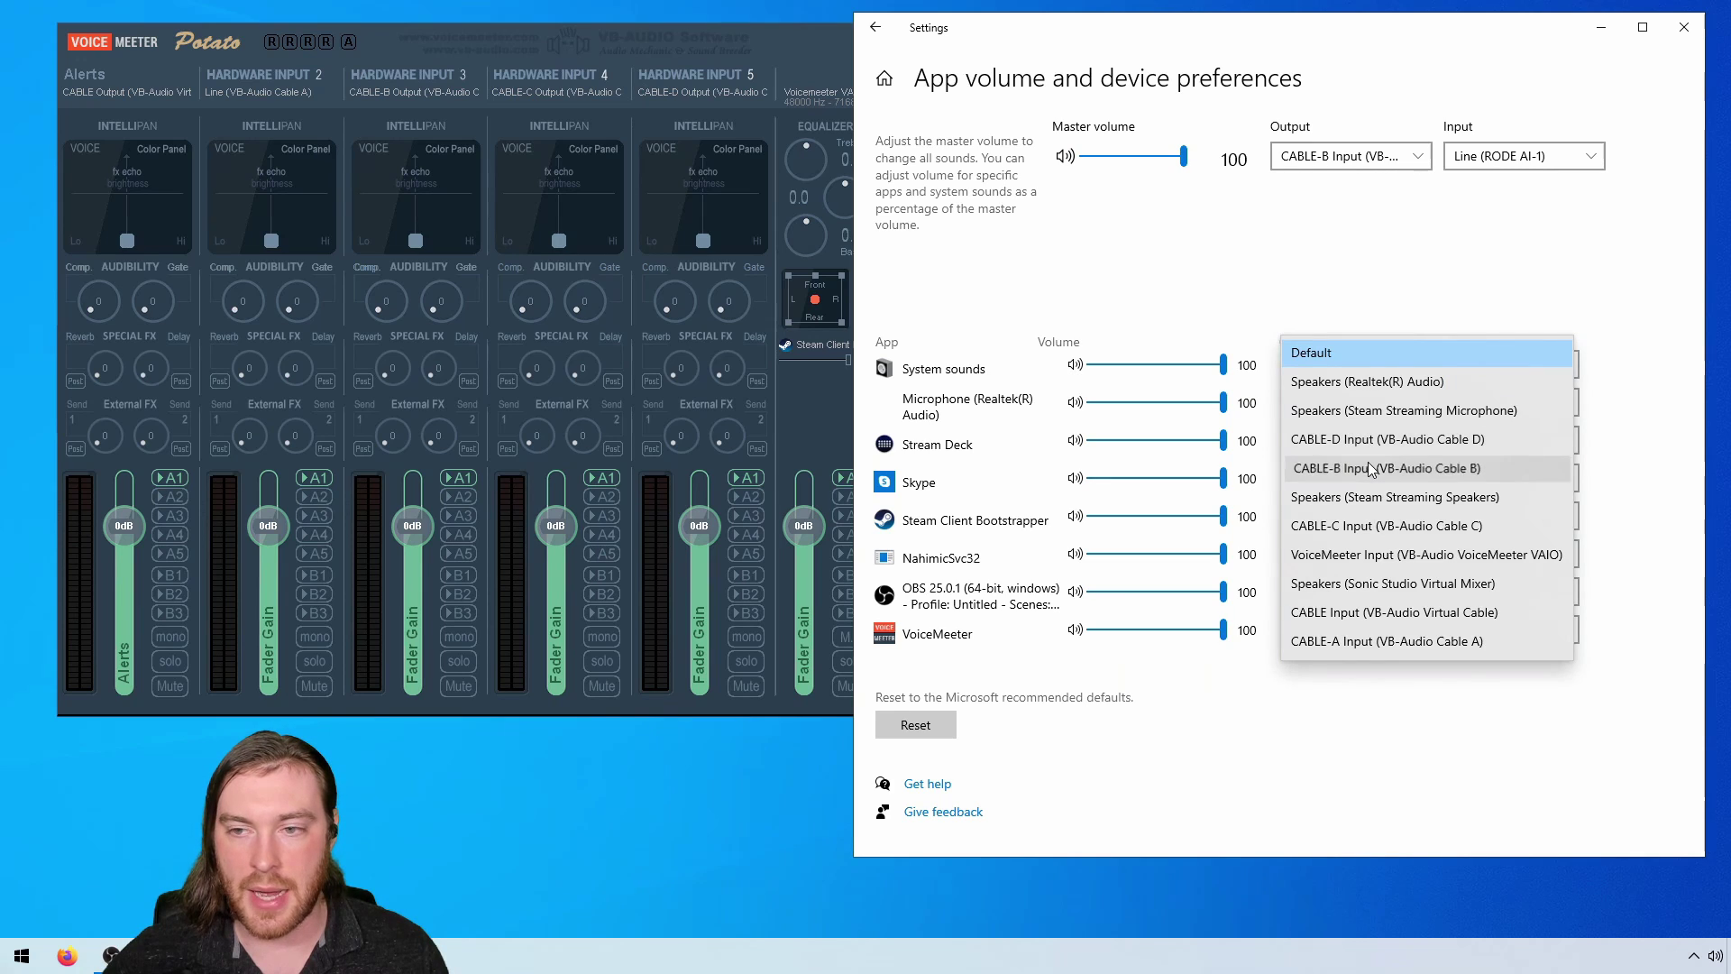
{"action": "left_click", "coordinate": [1367, 468]}
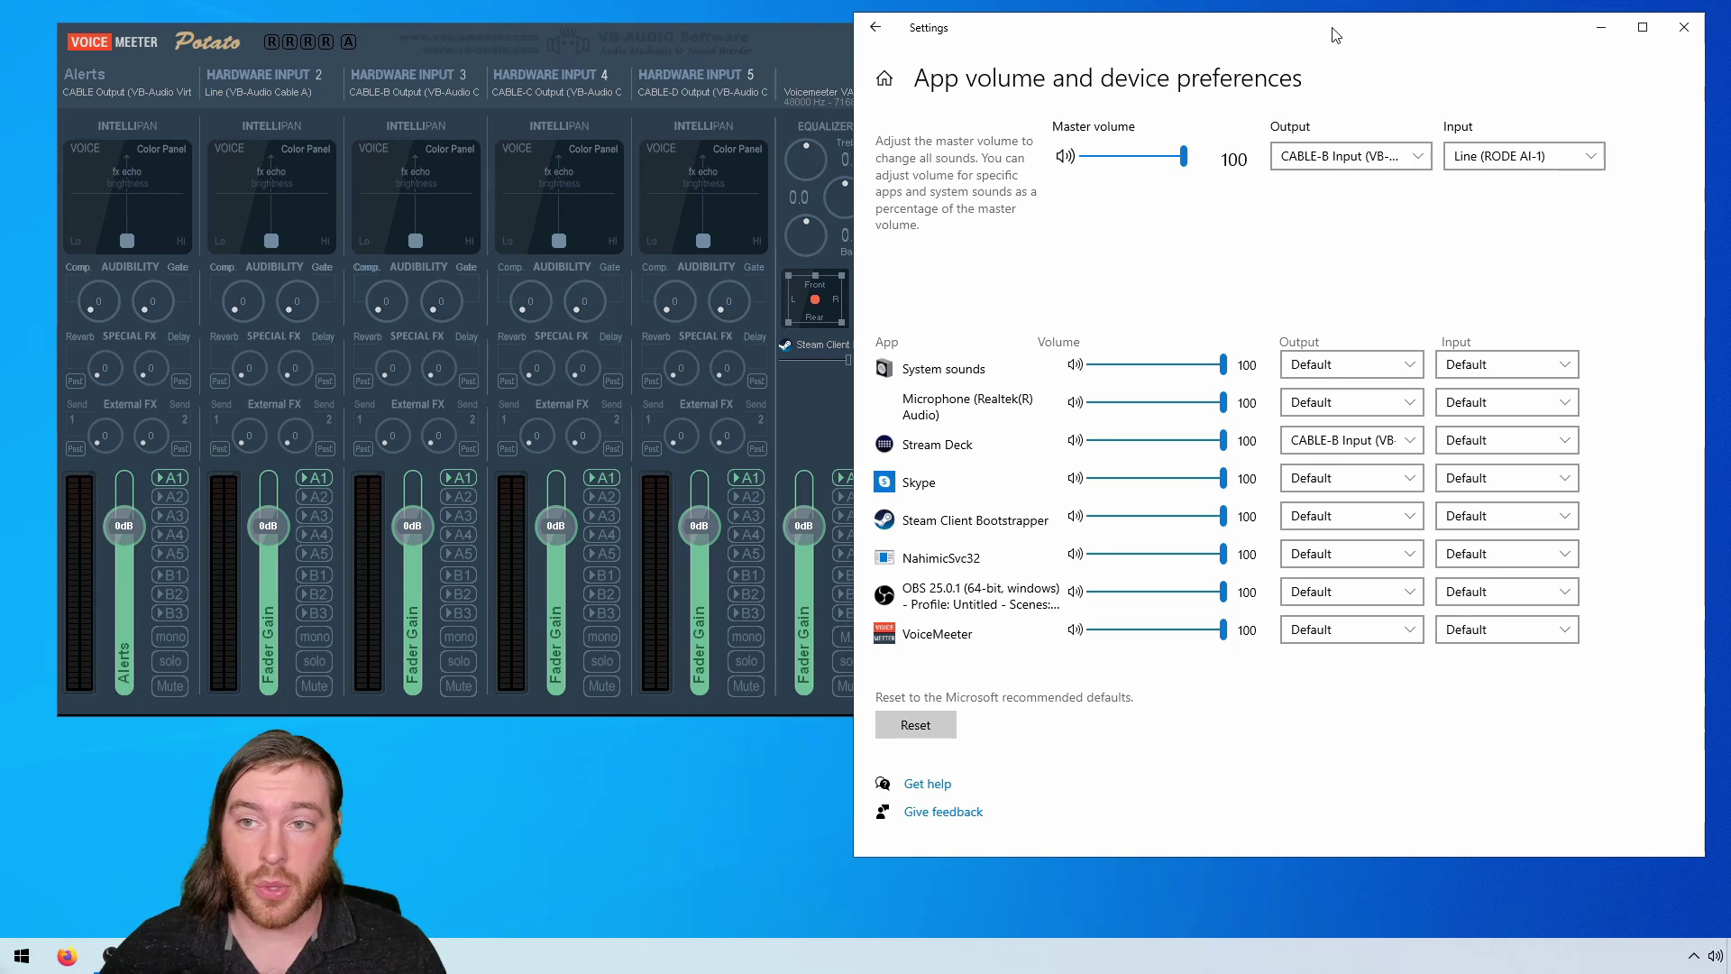
{"action": "left_click_drag", "start_coordinate": [1341, 33], "coordinate": [1330, 36]}
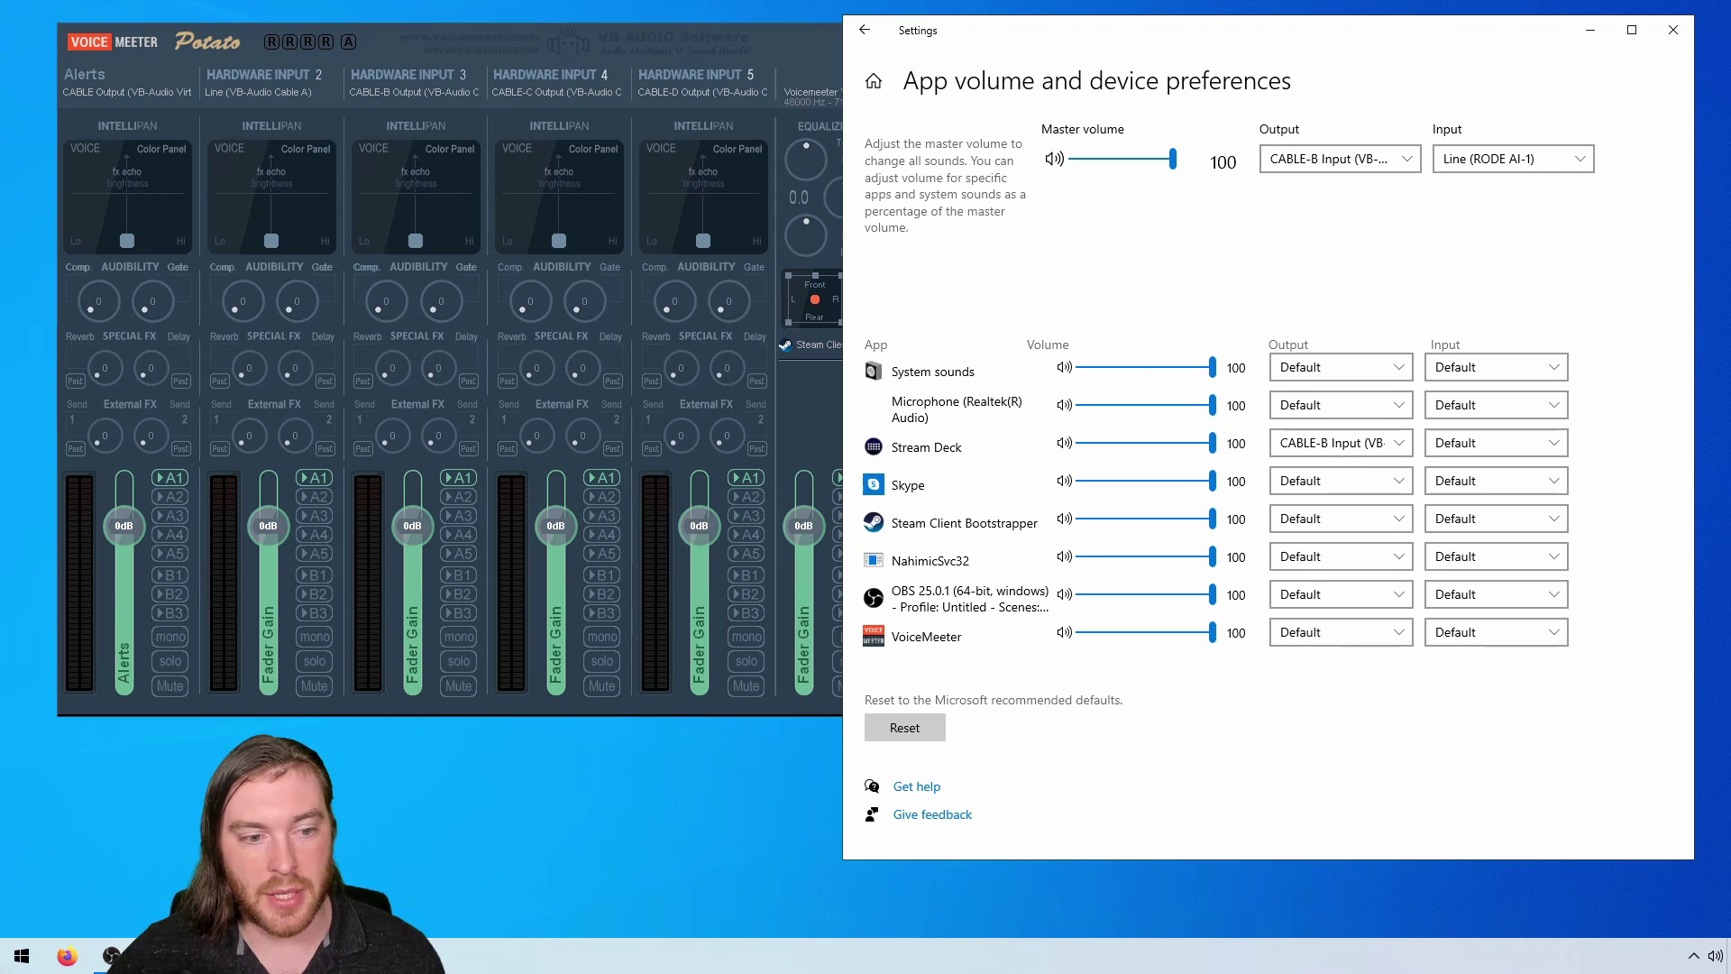
Bring up Stream Deck, test its sound by lowering the Hardware Input 3 fader in Voicemeeter, and reset that fader to 0 dB
{"action": "left_click", "coordinate": [290, 956]}
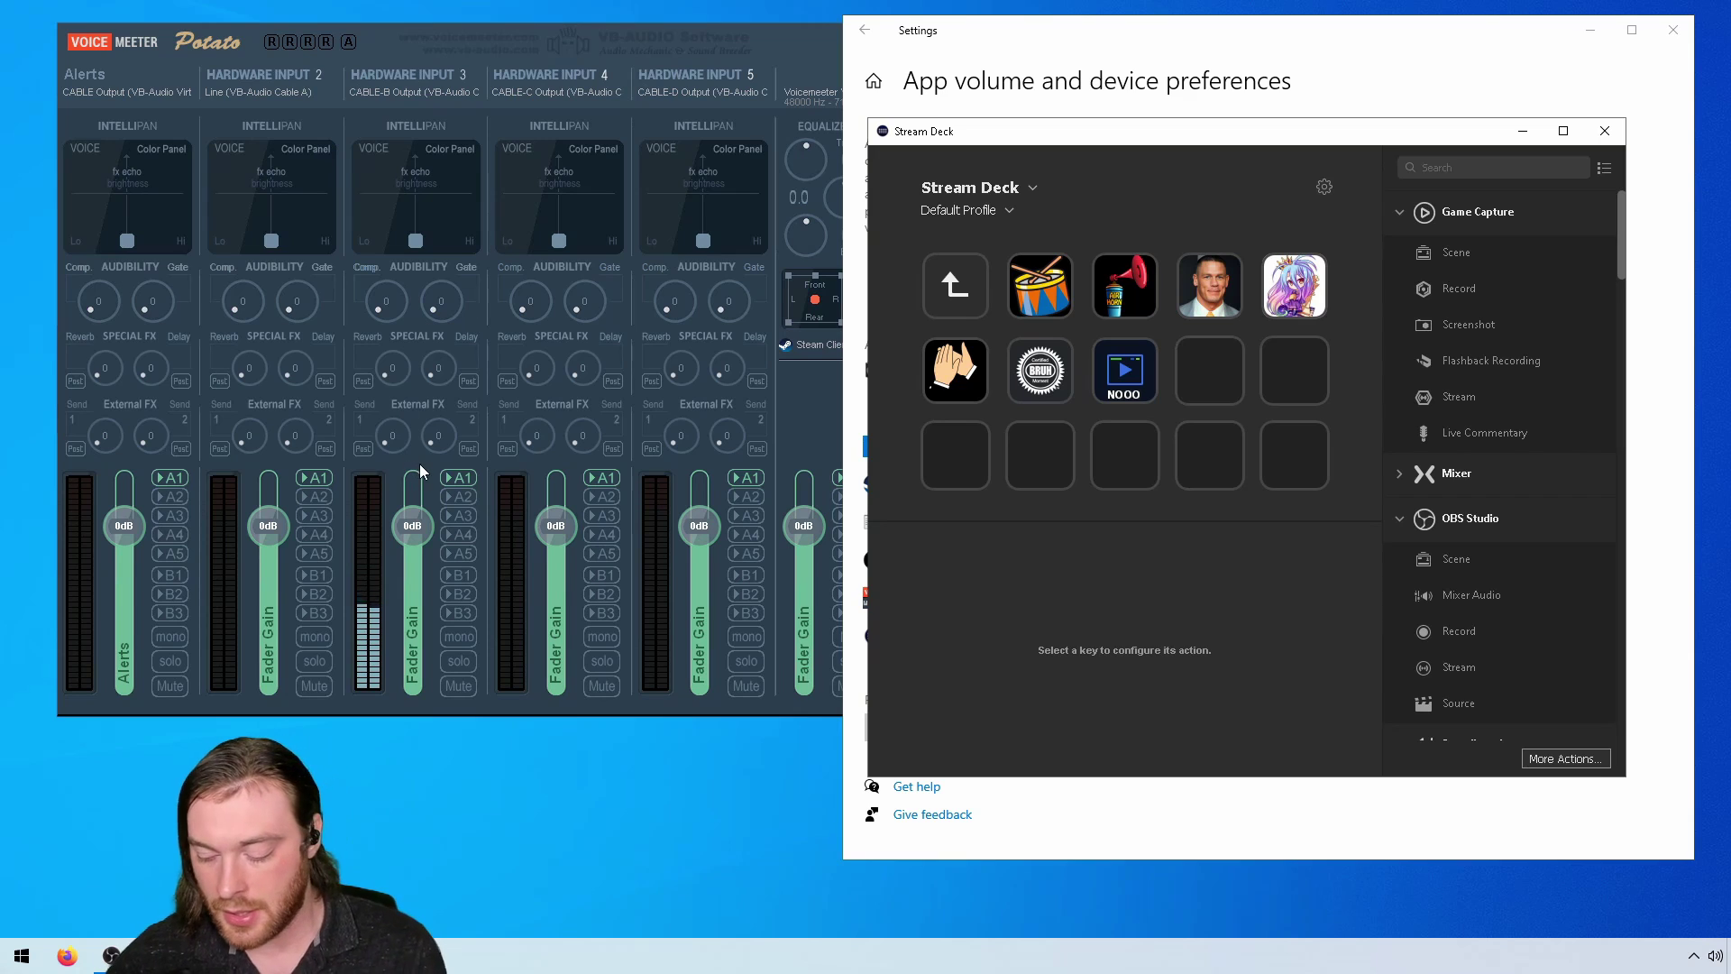
{"action": "left_click_drag", "start_coordinate": [413, 518], "coordinate": [391, 642]}
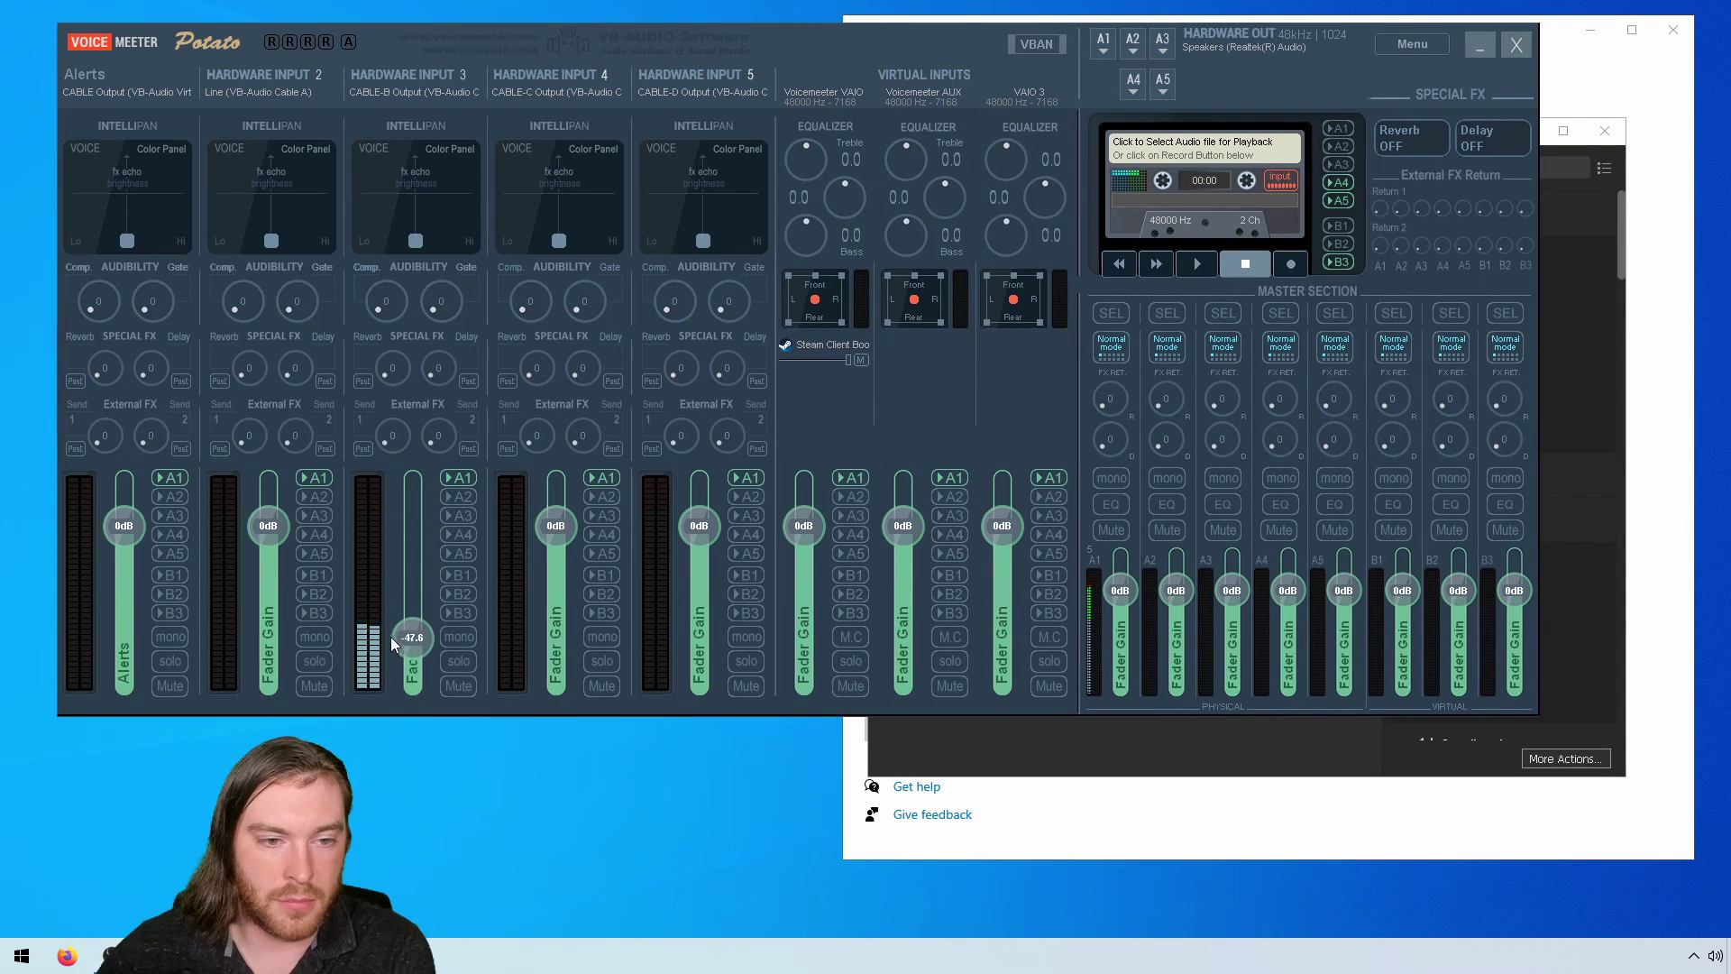
{"action": "left_click_drag", "start_coordinate": [413, 570], "coordinate": [403, 534]}
{"action": "right_click", "coordinate": [402, 533]}
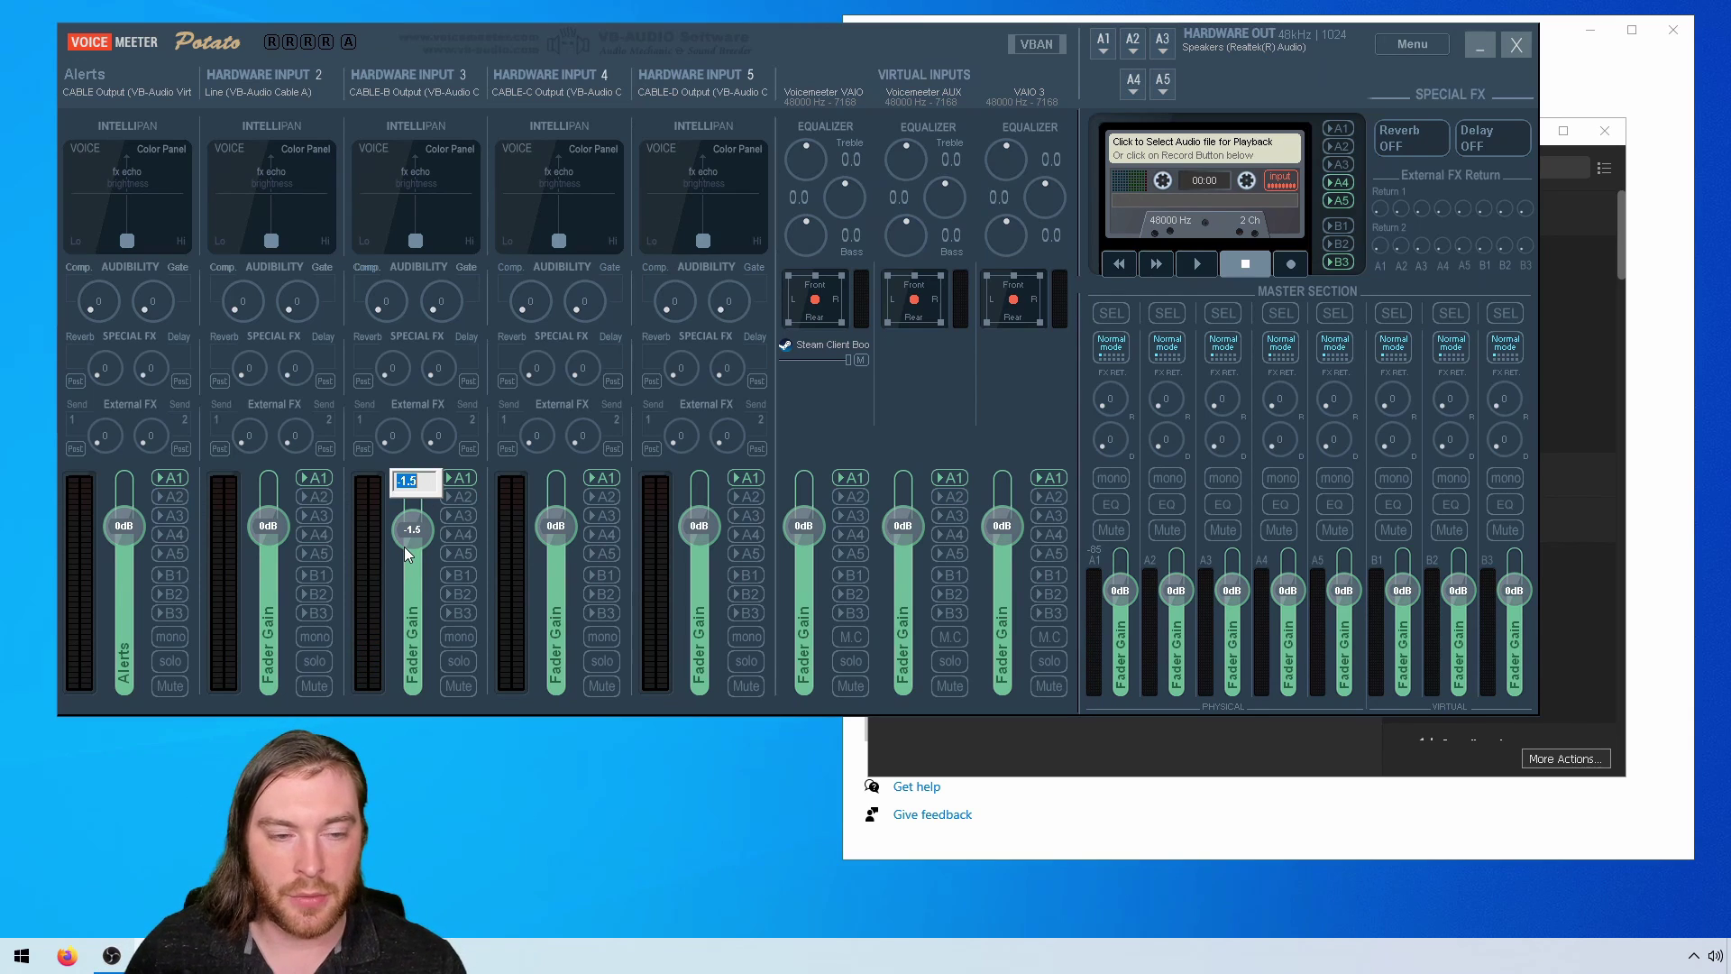
{"action": "type", "text": "0"}
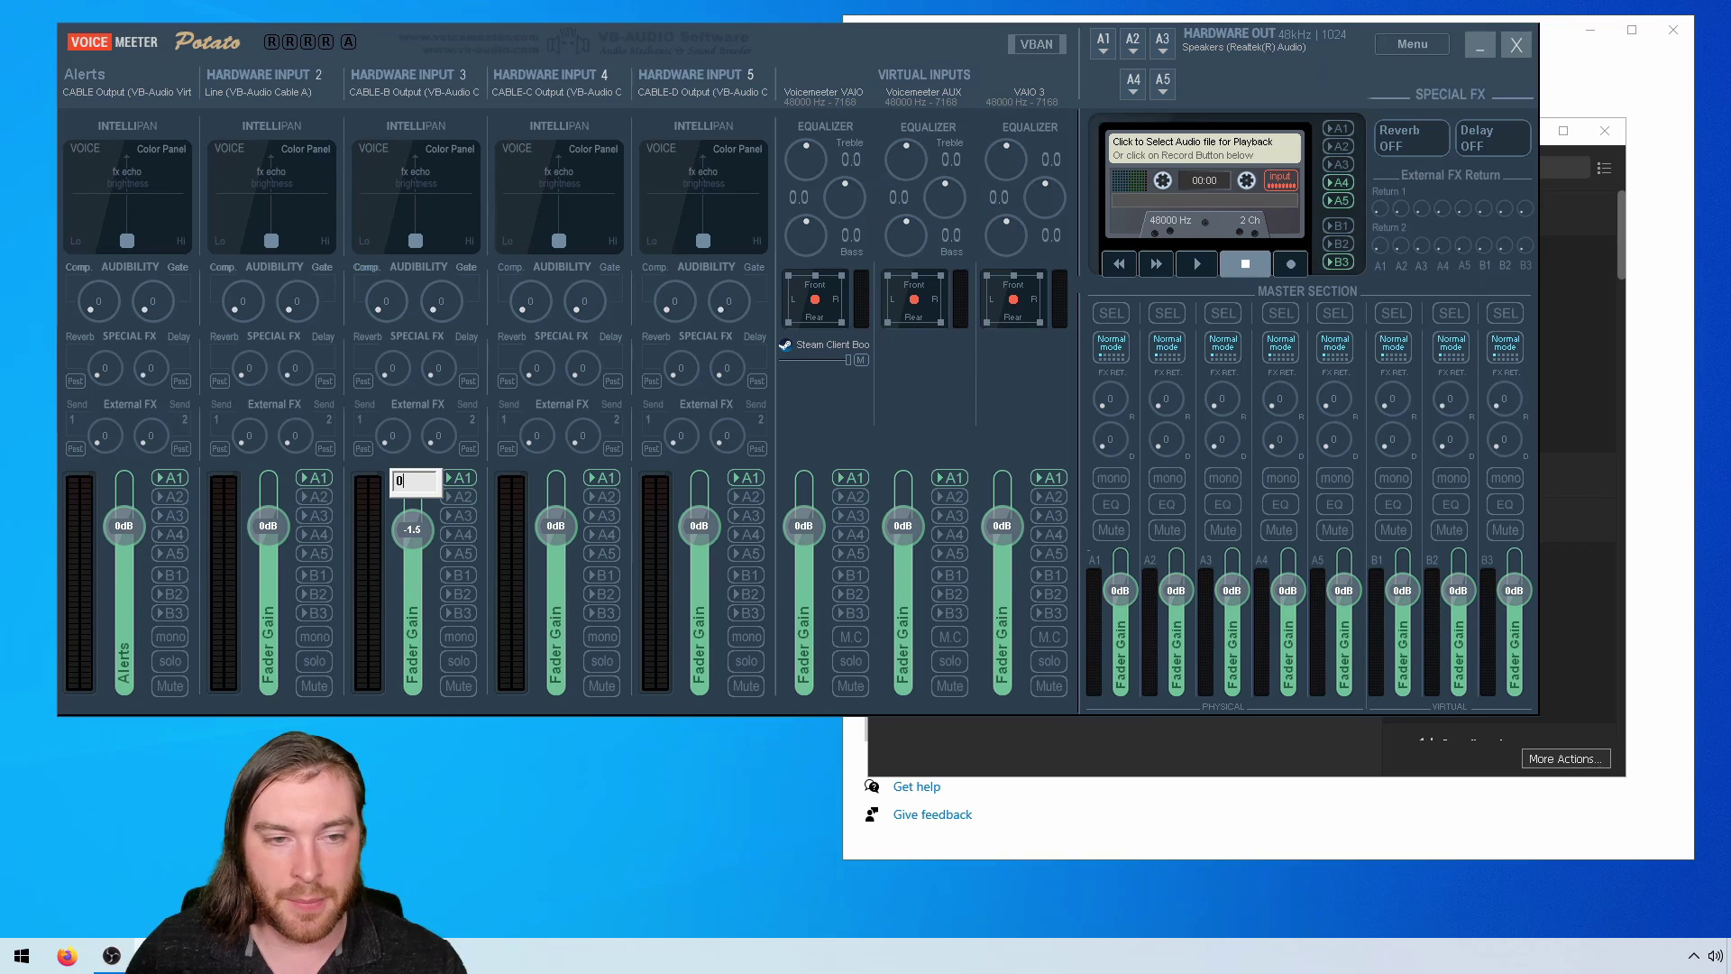
{"action": "key", "text": "Return"}
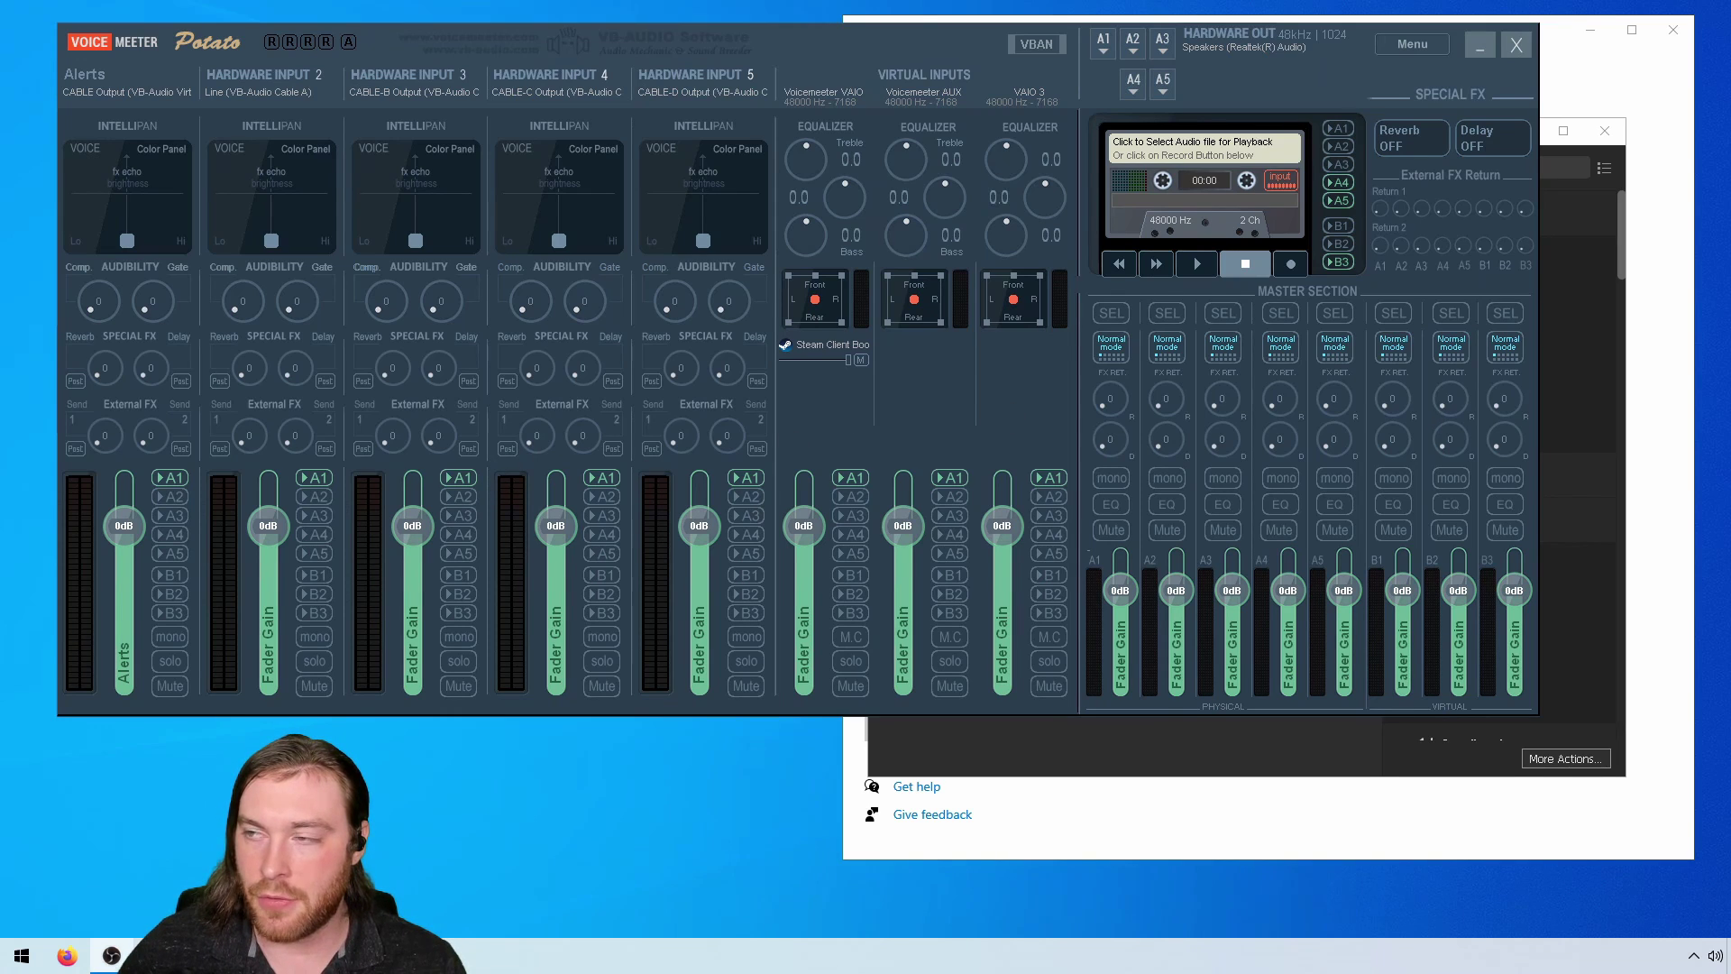
Switch to OBS, add a new Audio Output Capture source to the Desktop scene, and review its device list, leaving Default selected
{"action": "left_click_drag", "start_coordinate": [1727, 370], "coordinate": [755, 7]}
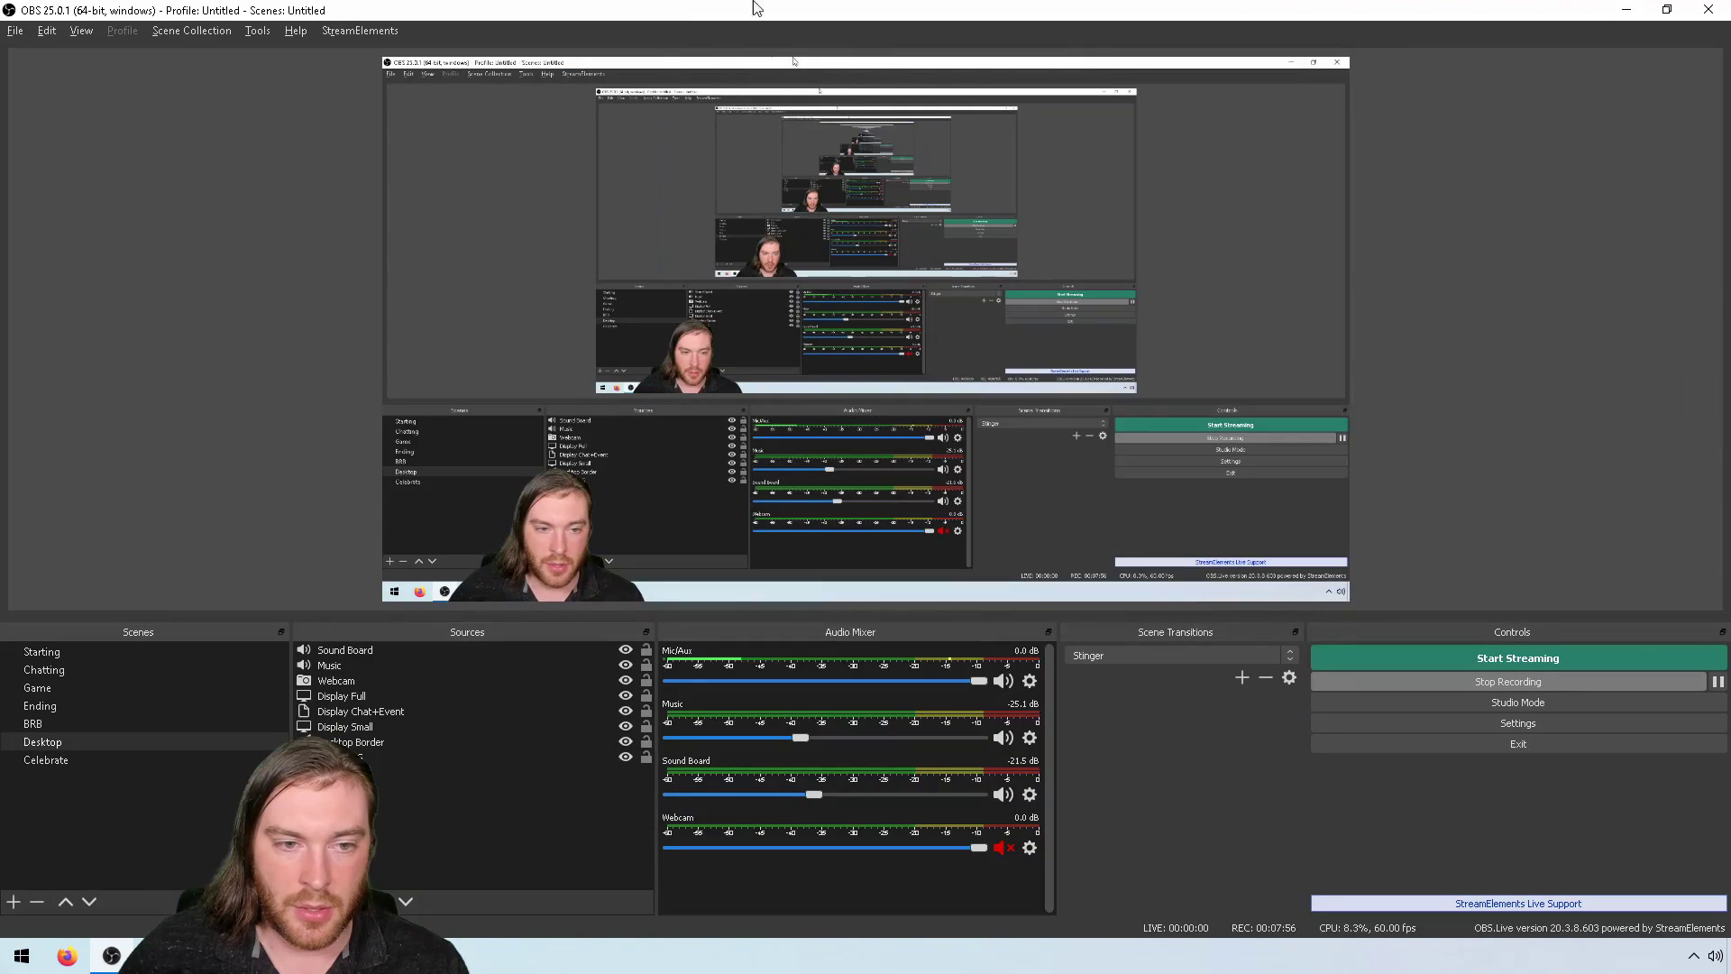
{"action": "left_click", "coordinate": [306, 900]}
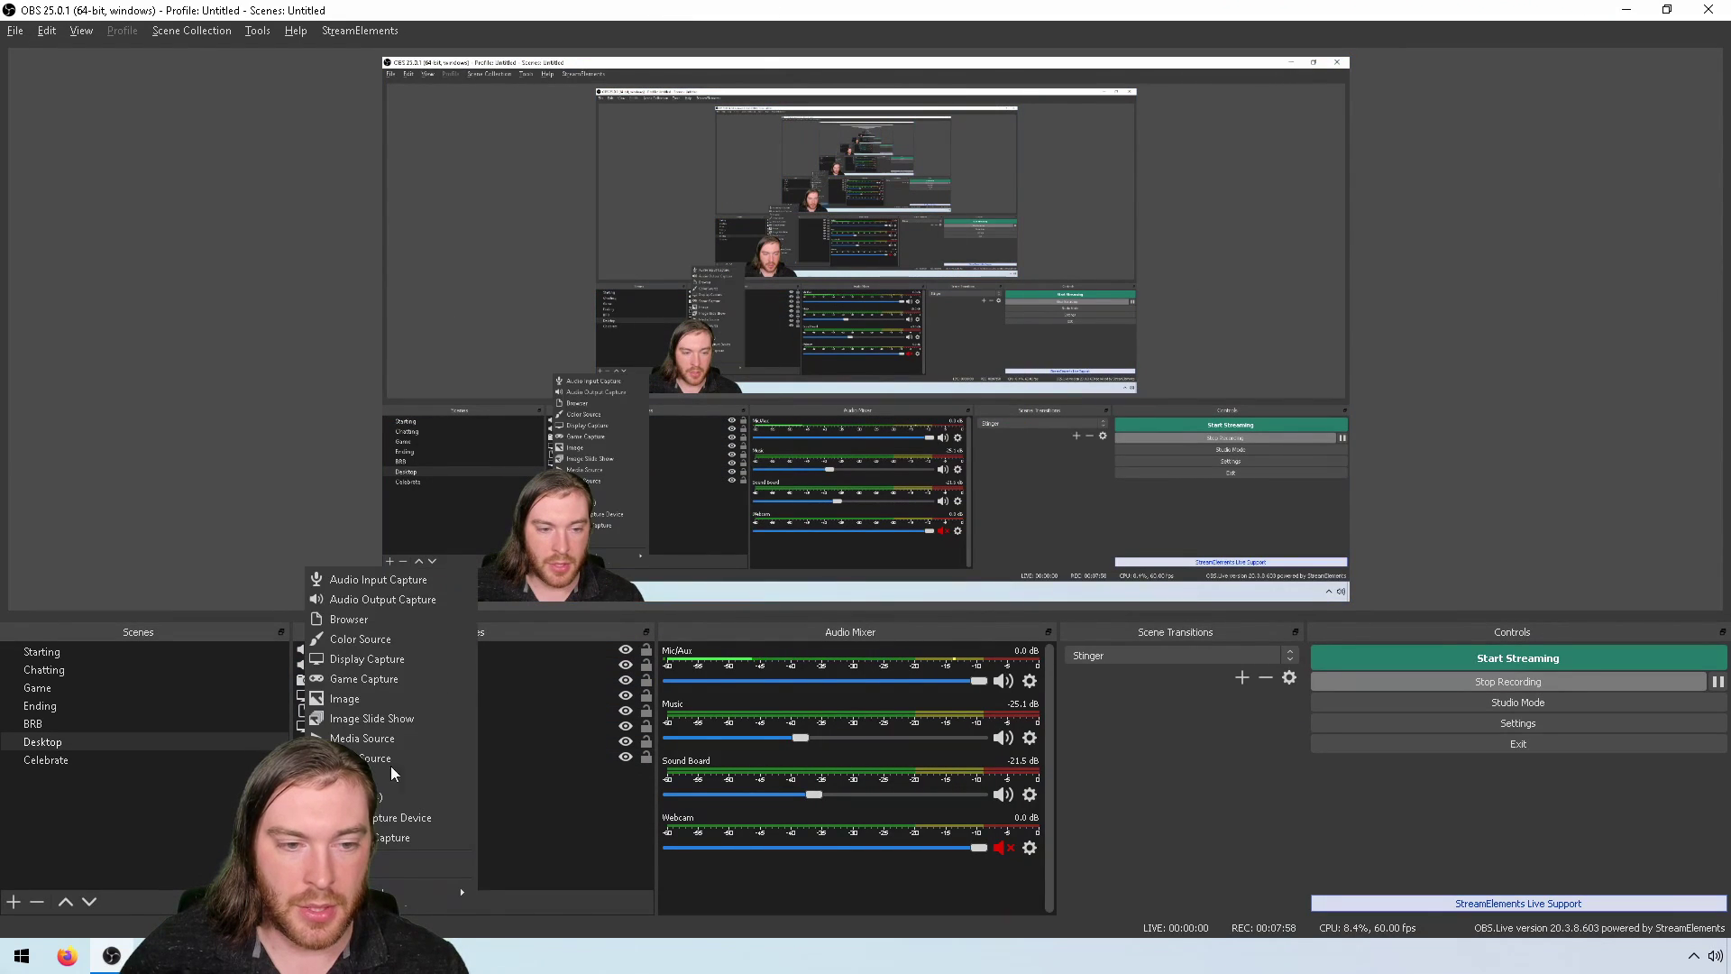
{"action": "left_click", "coordinate": [425, 600]}
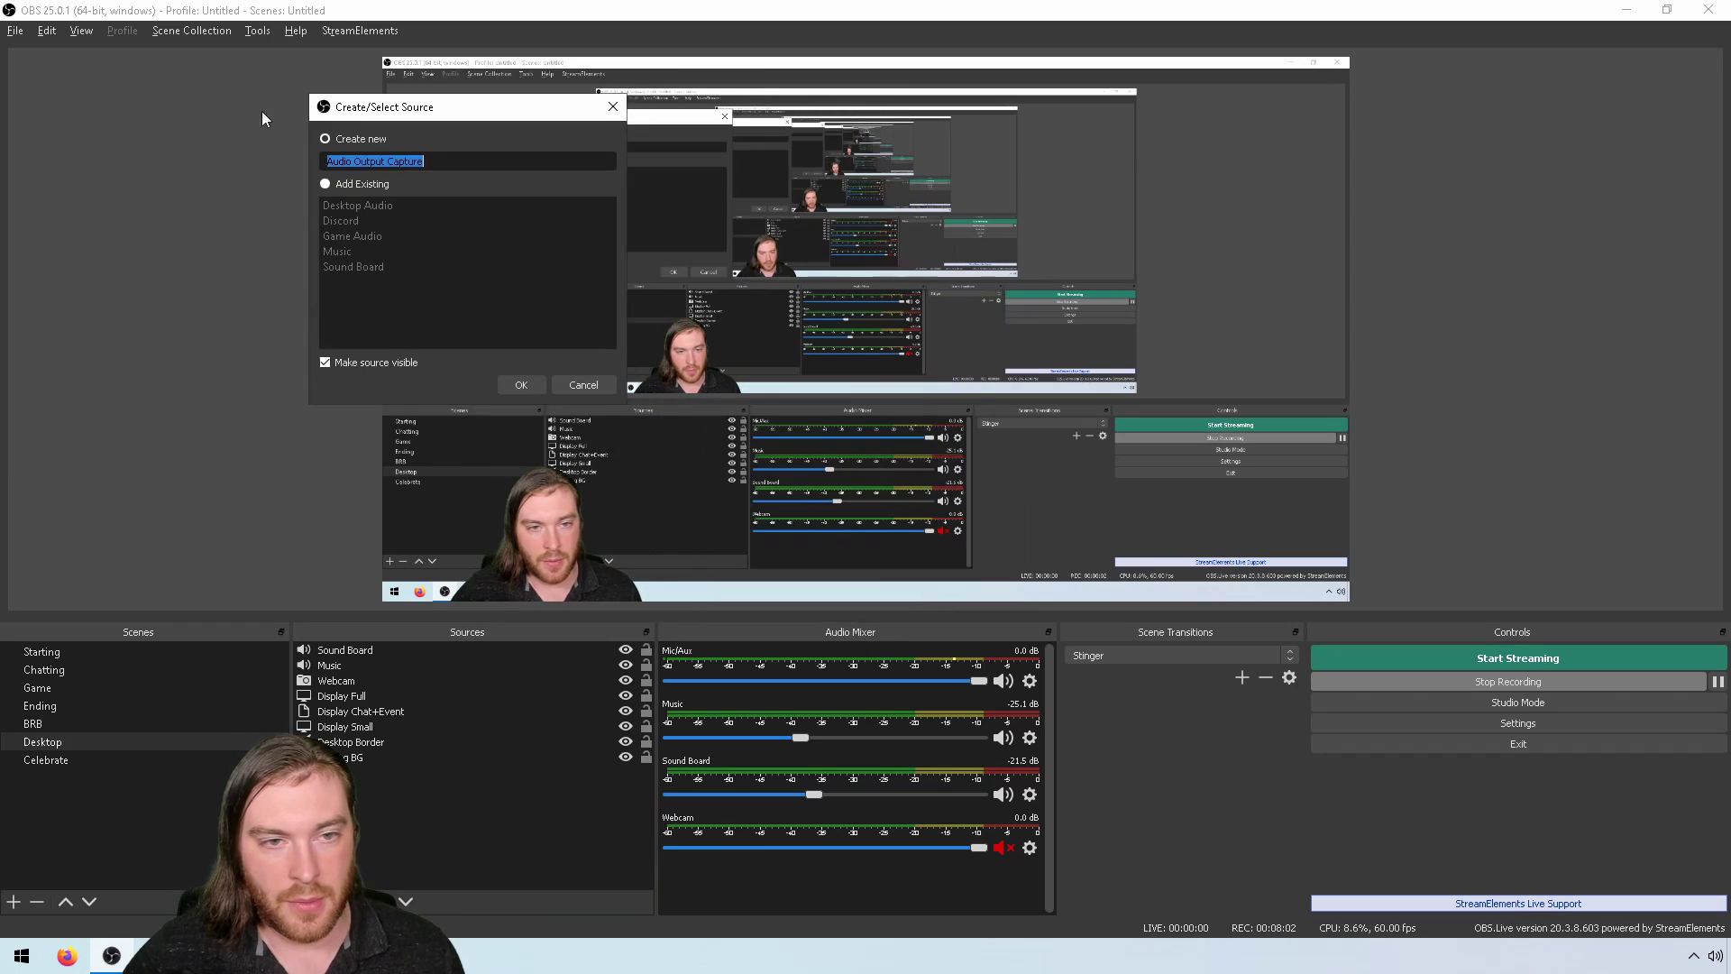
{"action": "left_click", "coordinate": [509, 392]}
{"action": "left_click", "coordinate": [658, 221]}
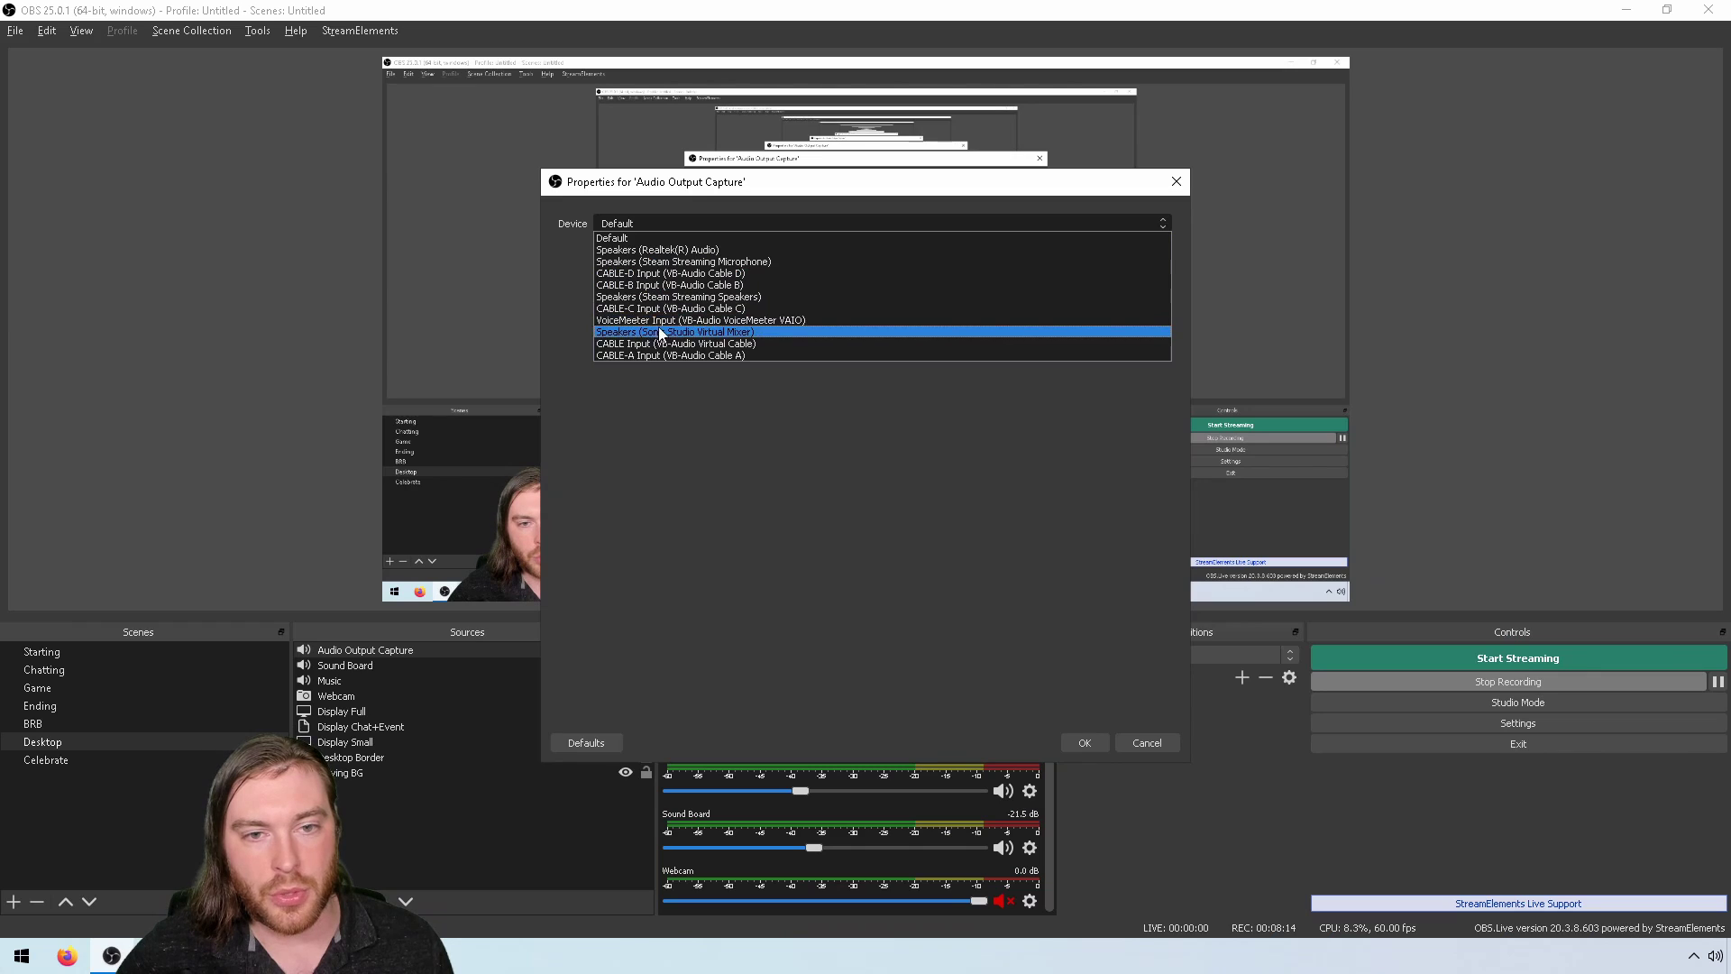
{"action": "left_click", "coordinate": [623, 238]}
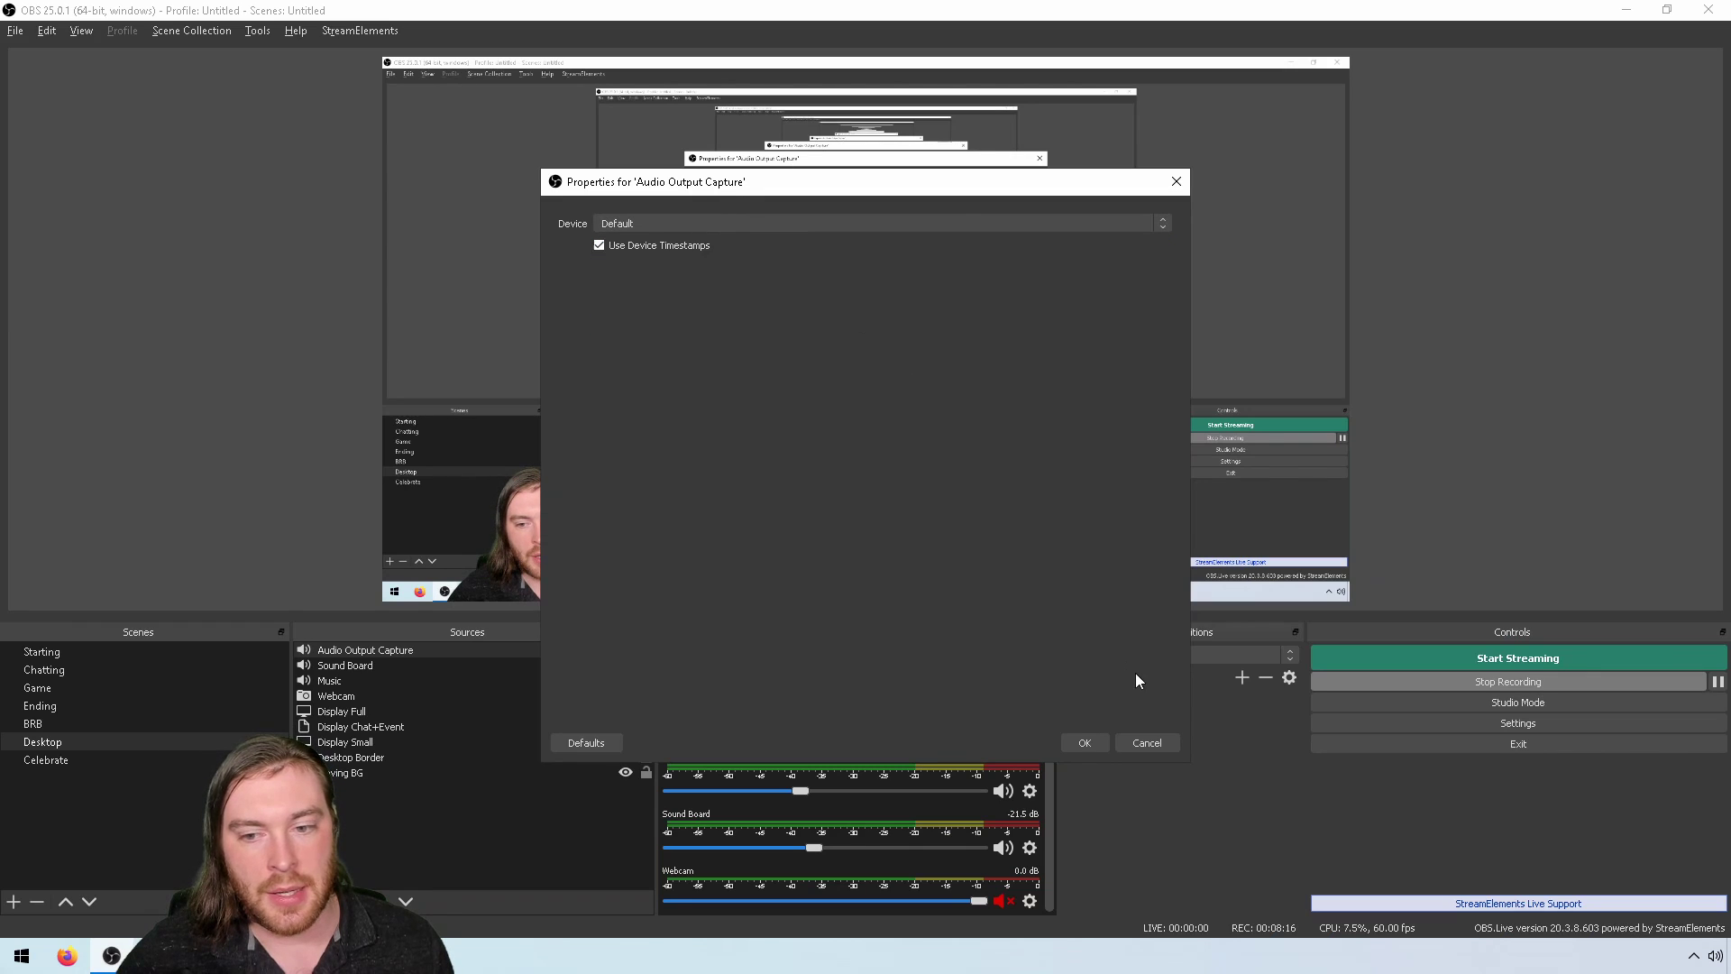
{"action": "left_click", "coordinate": [1145, 743]}
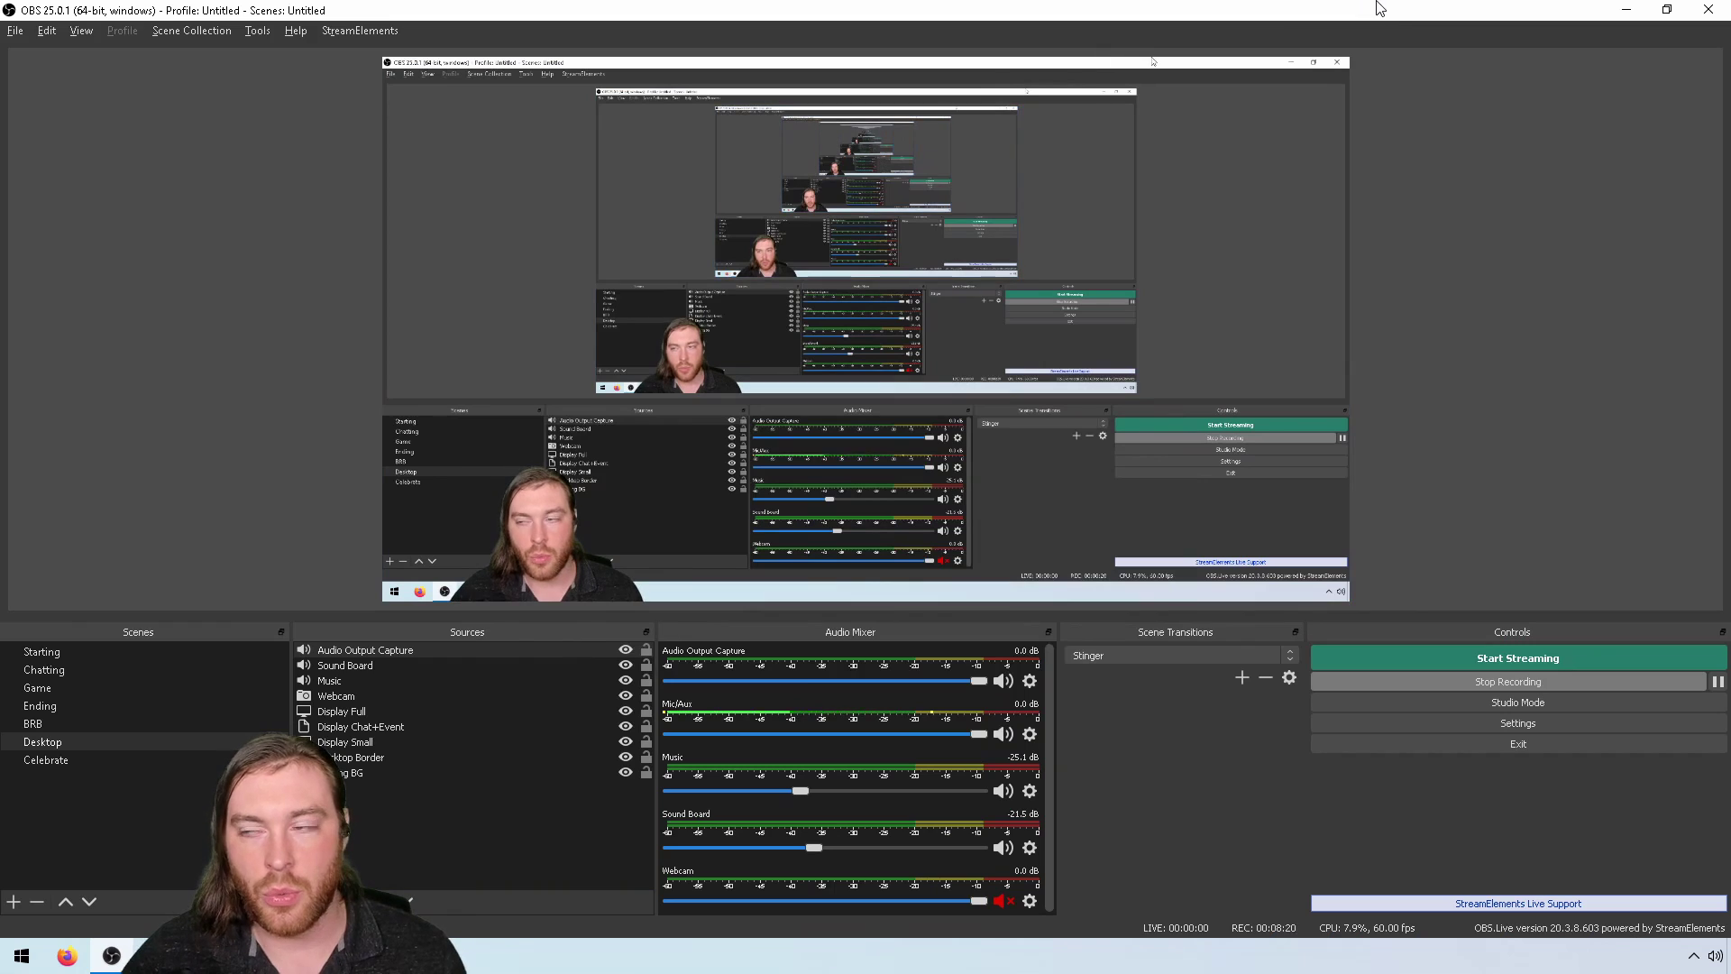
Minimize OBS, reposition the Voicemeeter window lower on the desktop, and bring the Stream Deck window to the front
{"action": "left_click", "coordinate": [1626, 9]}
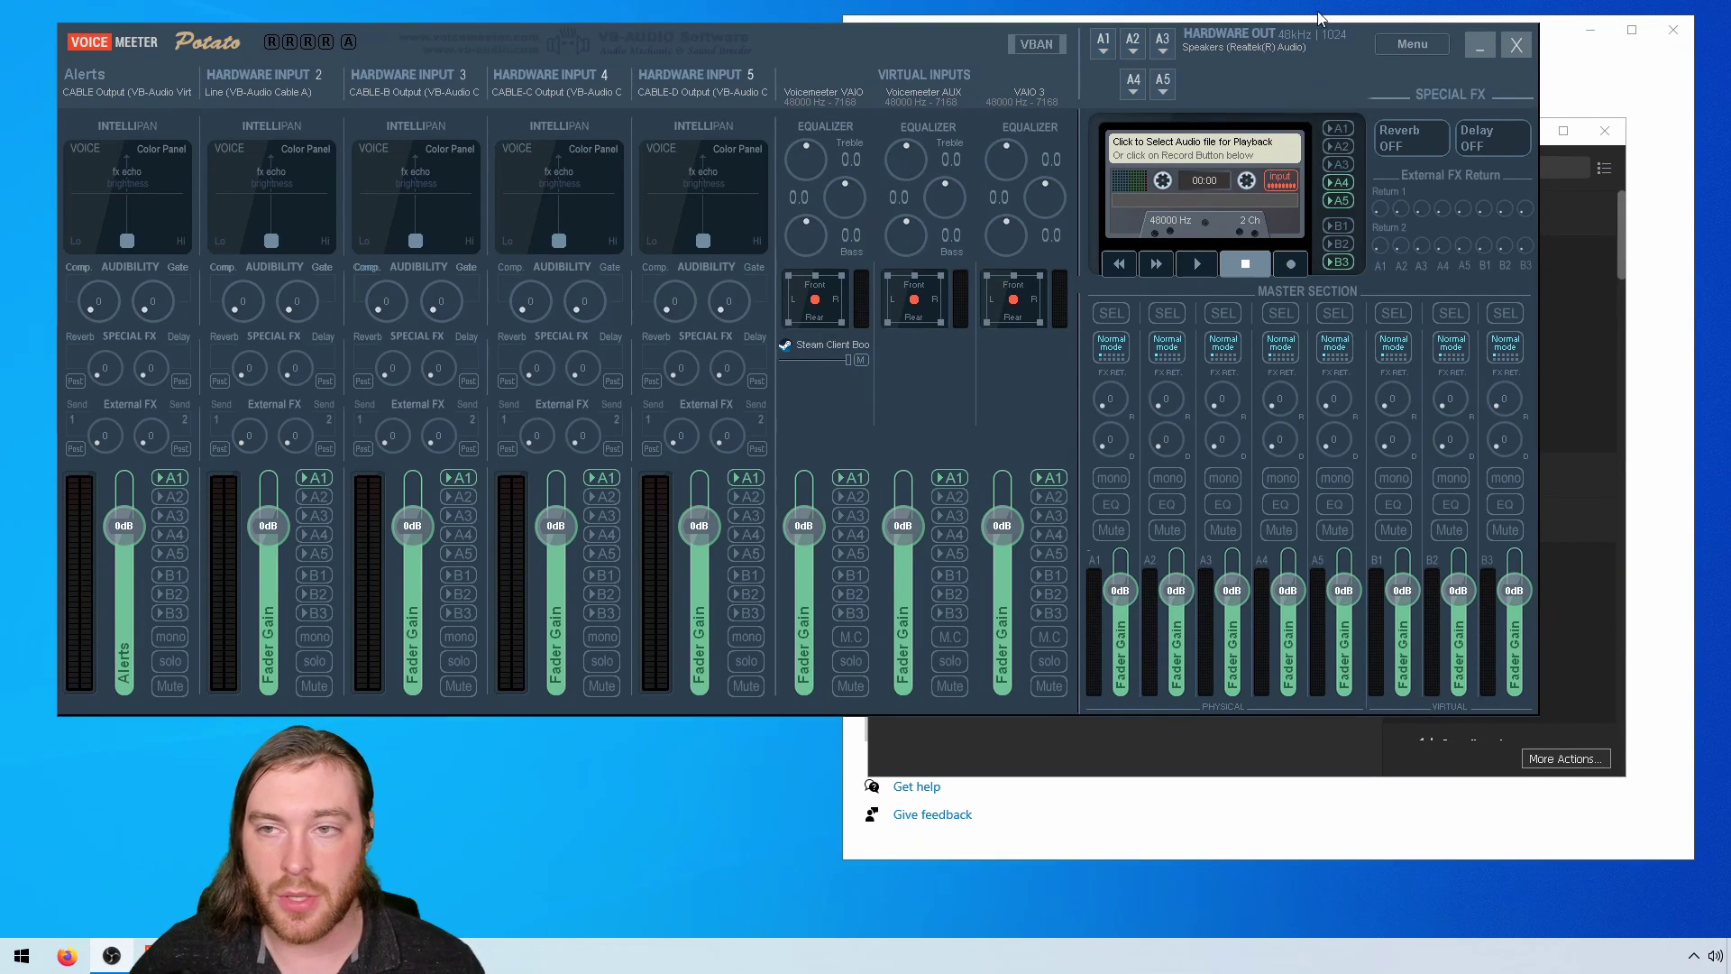
{"action": "left_click_drag", "start_coordinate": [498, 41], "coordinate": [518, 171]}
{"action": "left_click", "coordinate": [1187, 135]}
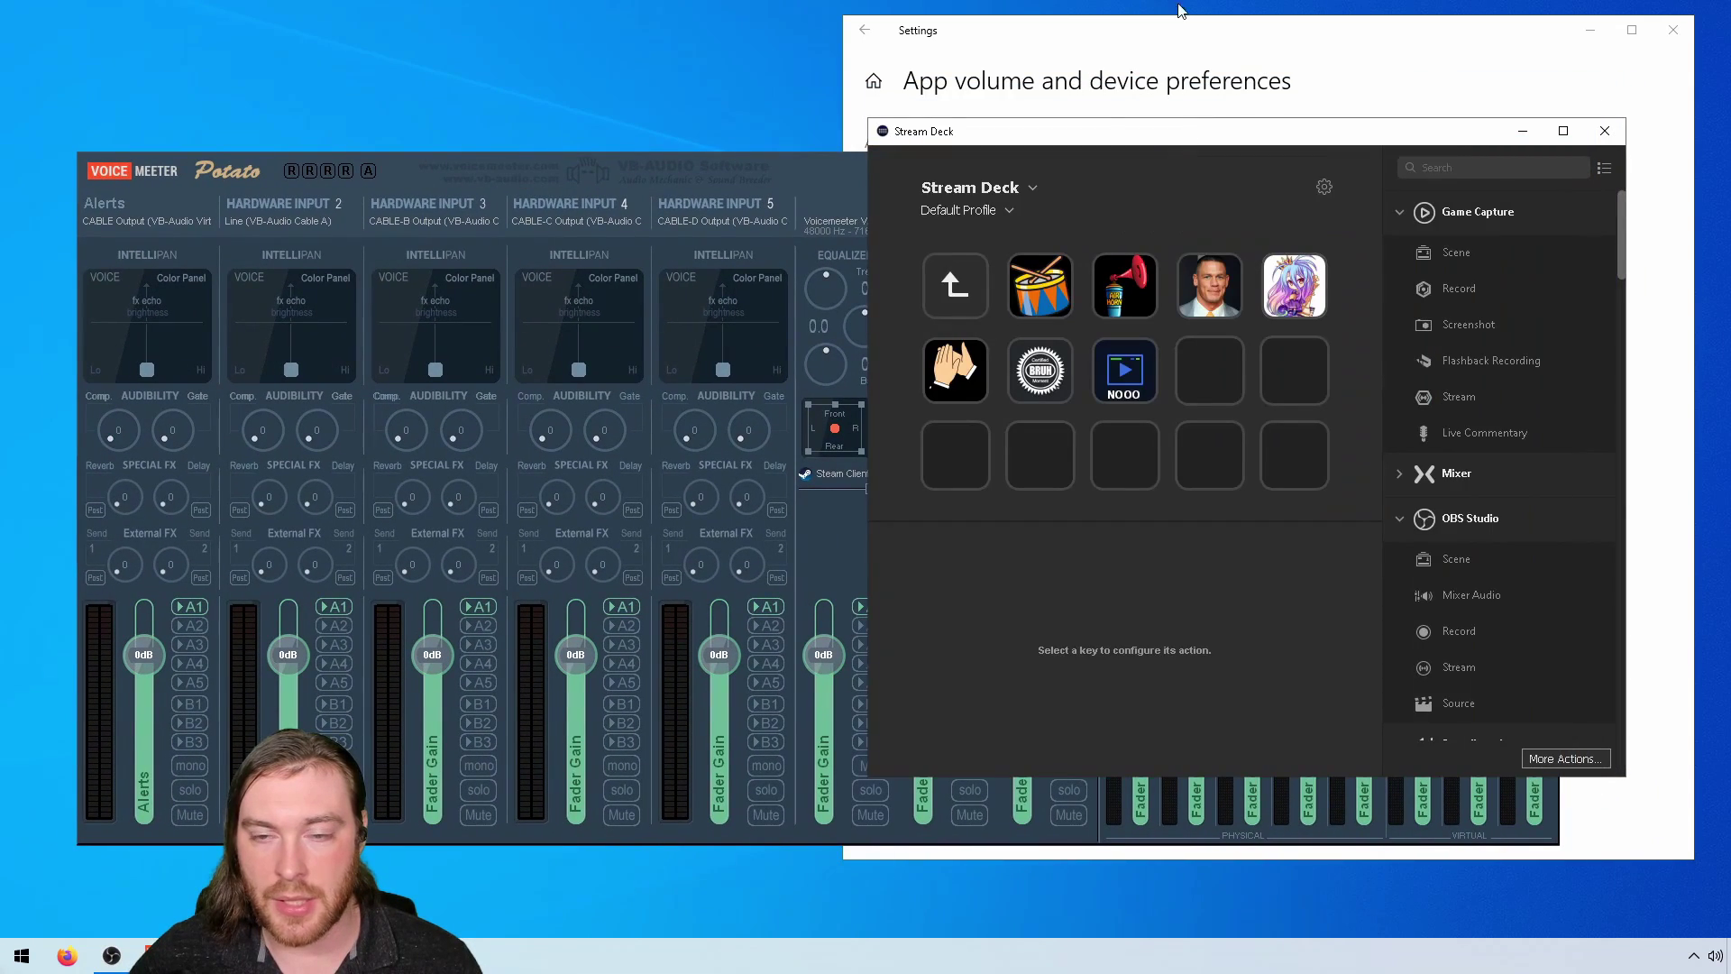
Clear the desktop by minimizing the Stream Deck, App volume and device preferences, and Voicemeeter windows
{"action": "left_click", "coordinate": [1523, 131]}
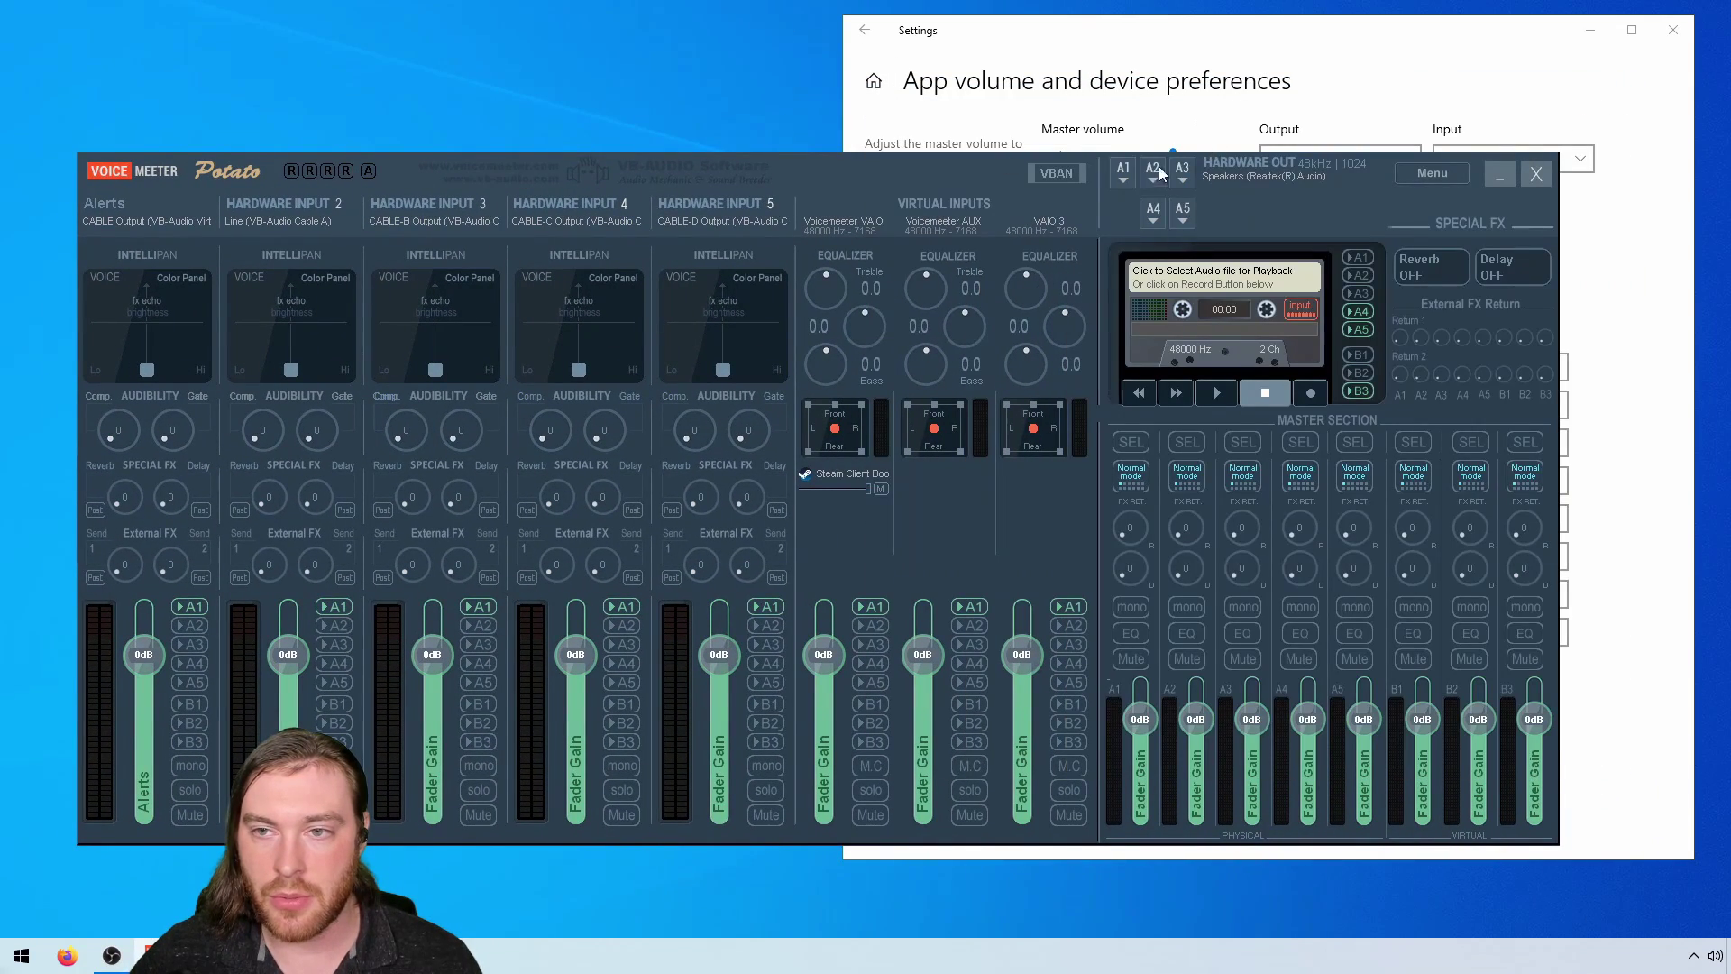
{"action": "left_click", "coordinate": [1376, 63]}
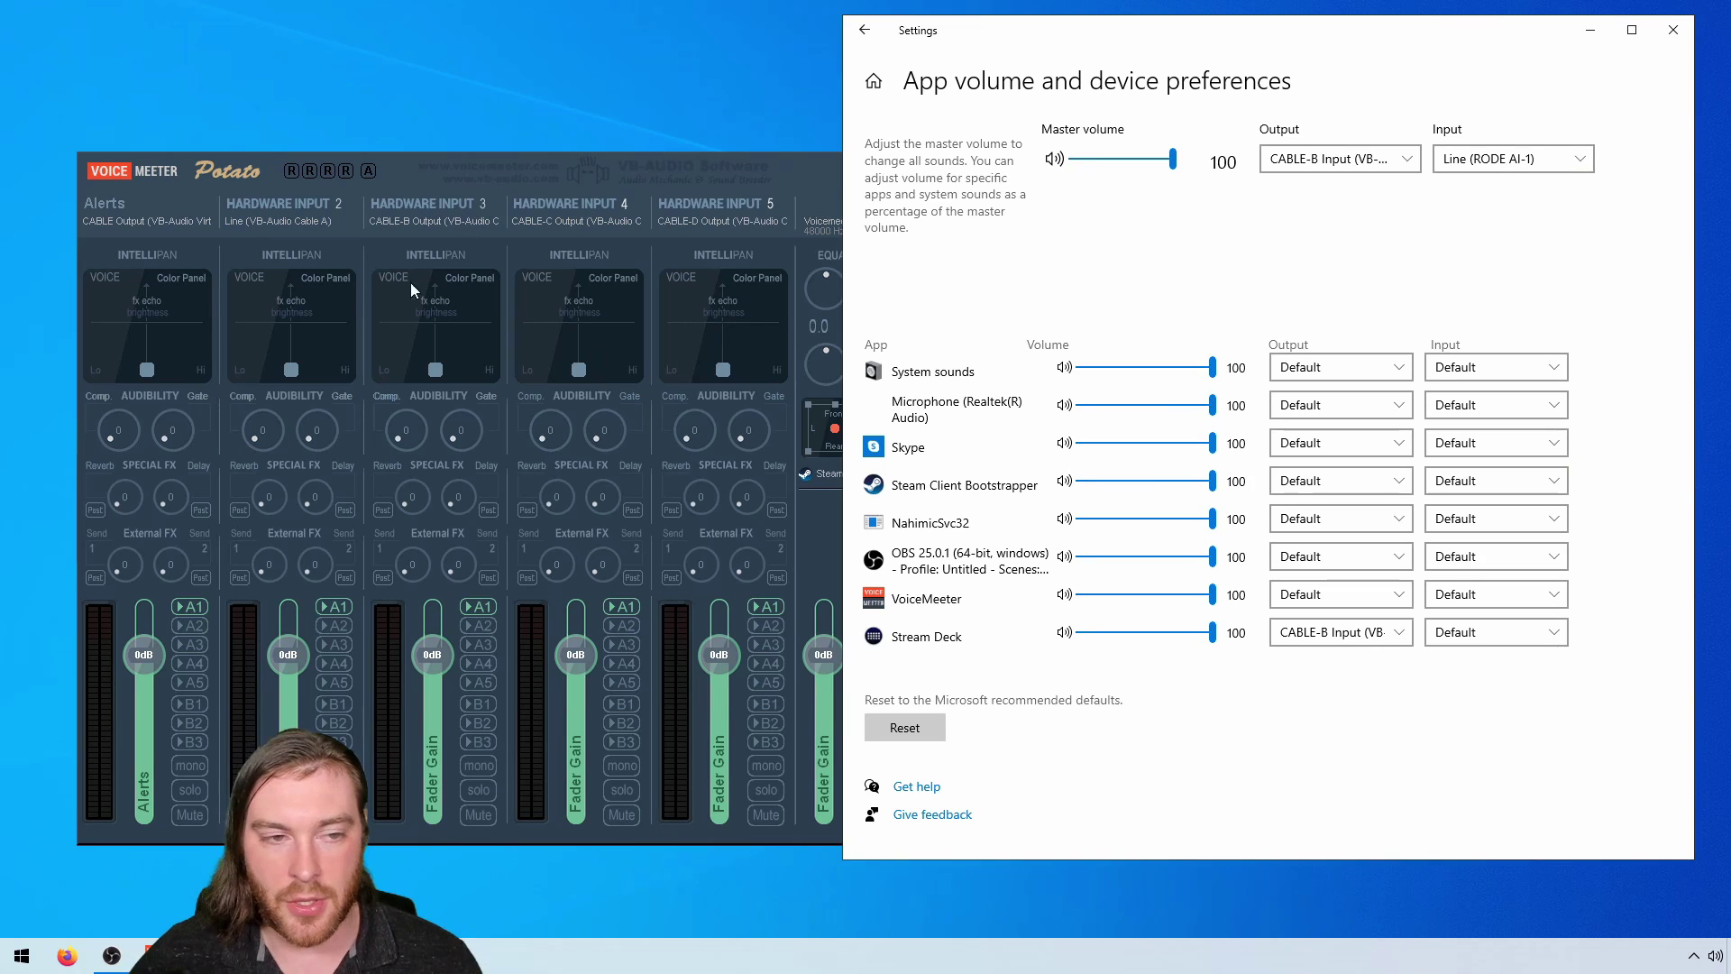
{"action": "left_click", "coordinate": [1590, 30]}
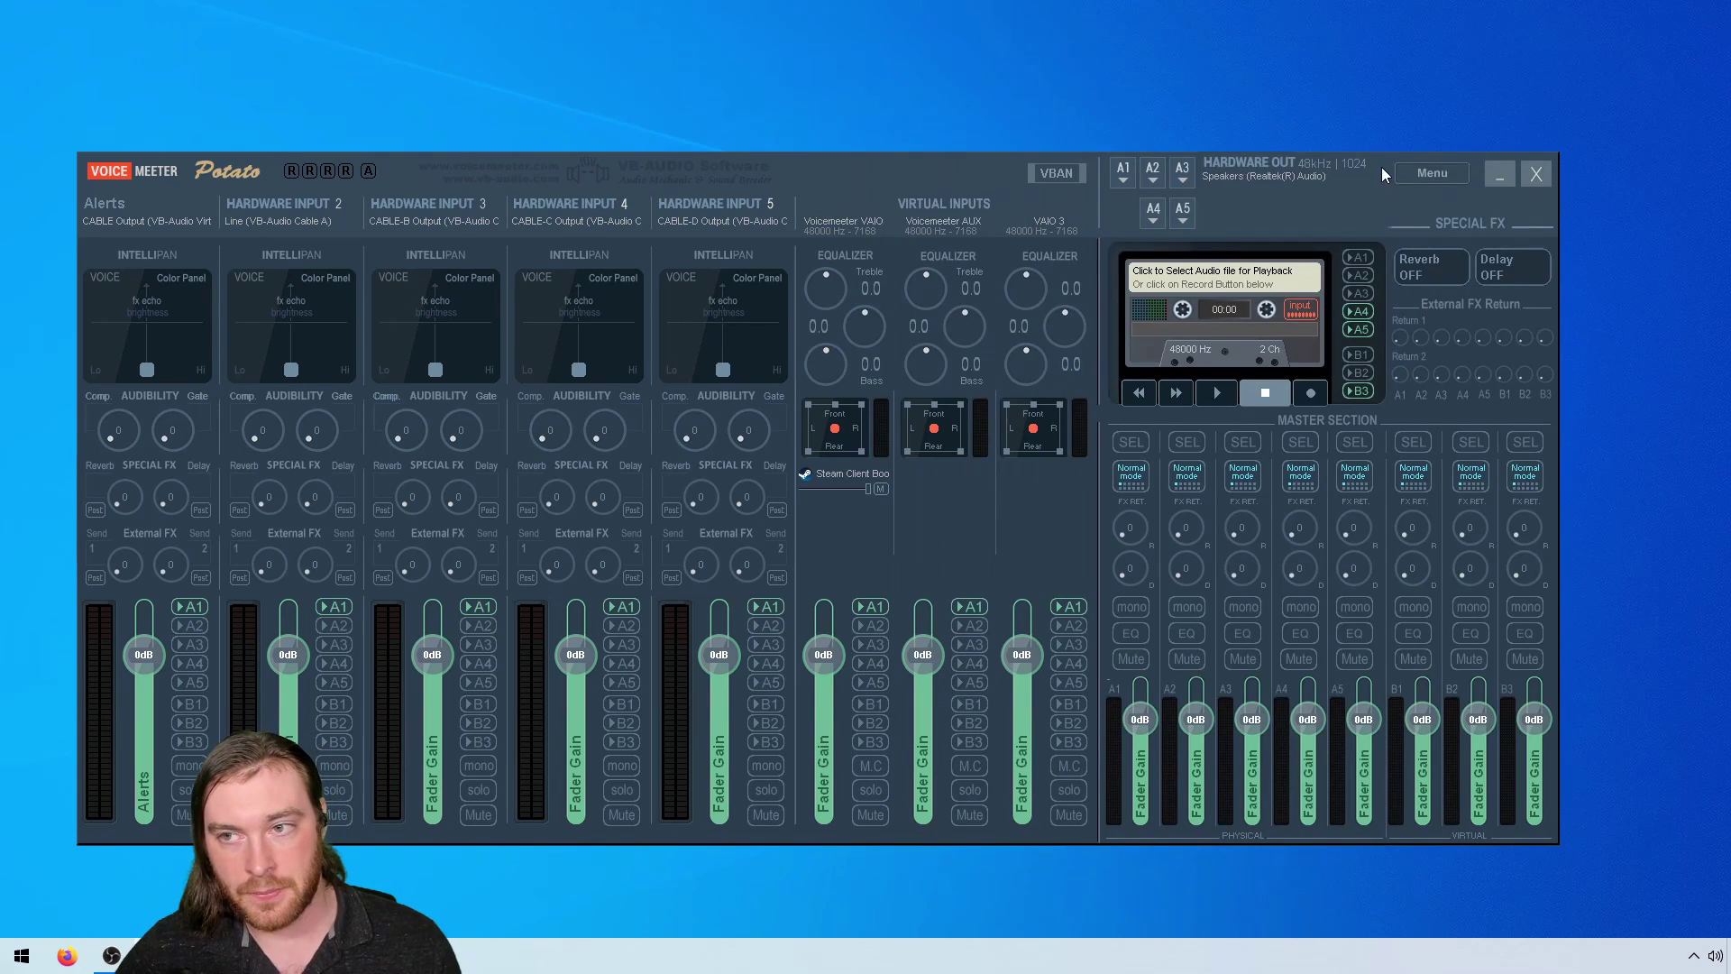
{"action": "left_click", "coordinate": [1493, 170]}
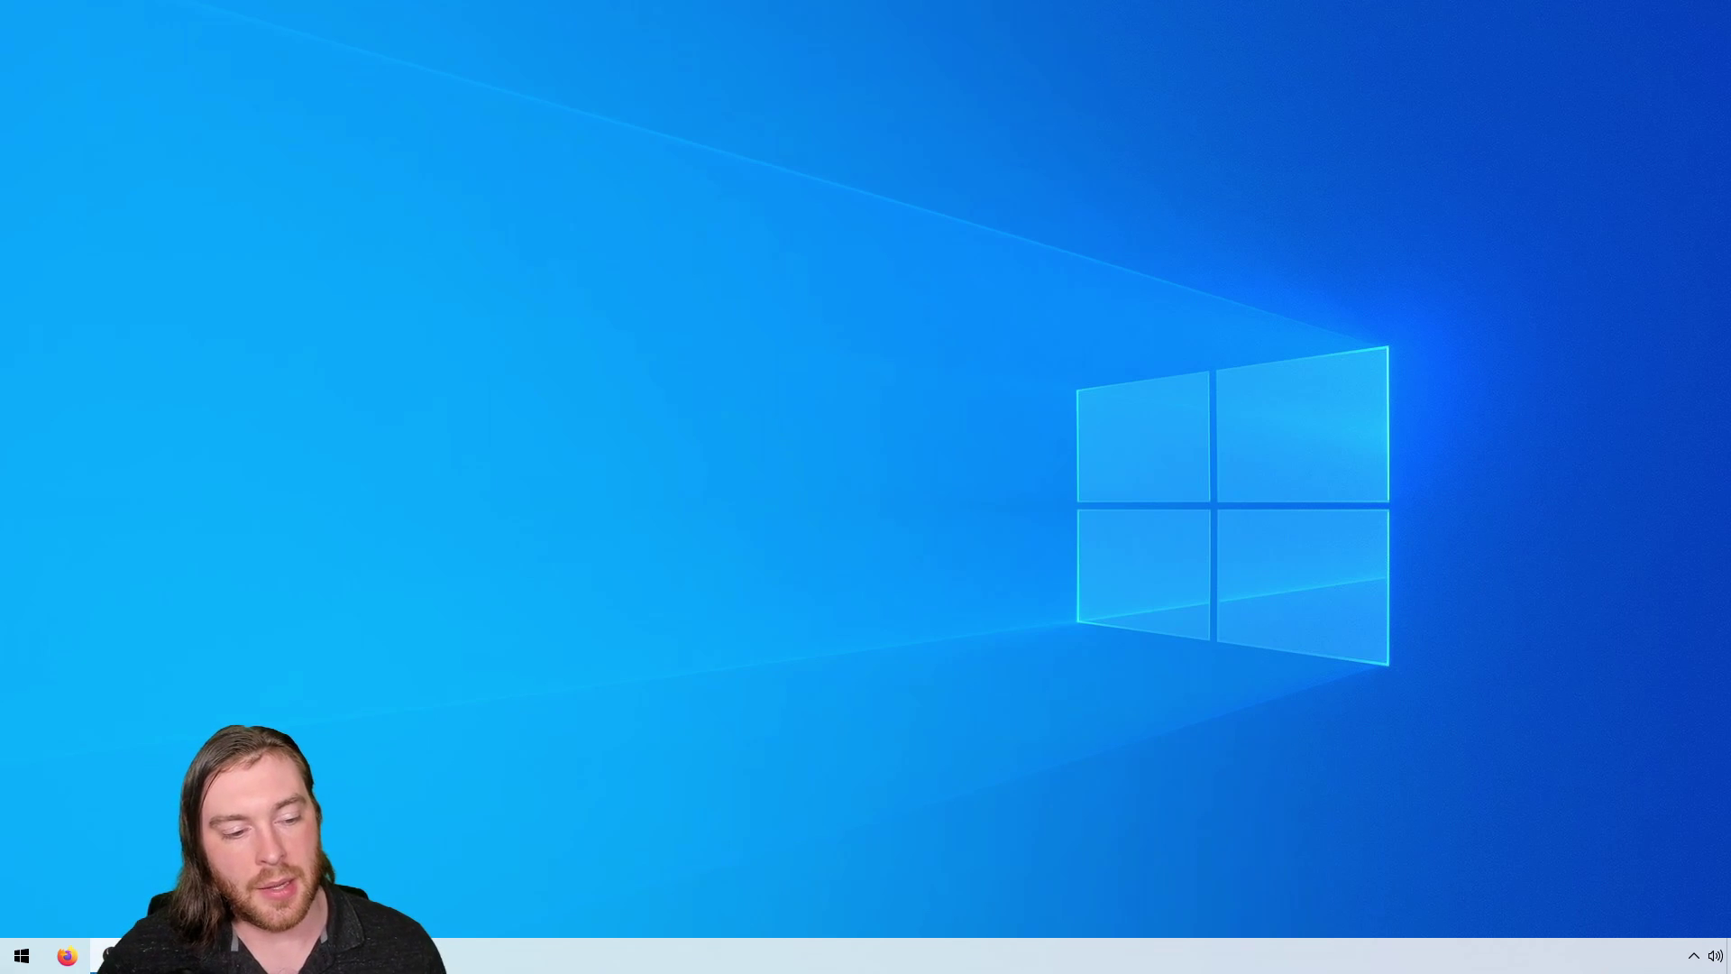
Switch to Firefox, look up "twitch", open the suggested Sharkwellington Twitch channel, and maximize the browser window
{"action": "left_click", "coordinate": [87, 962]}
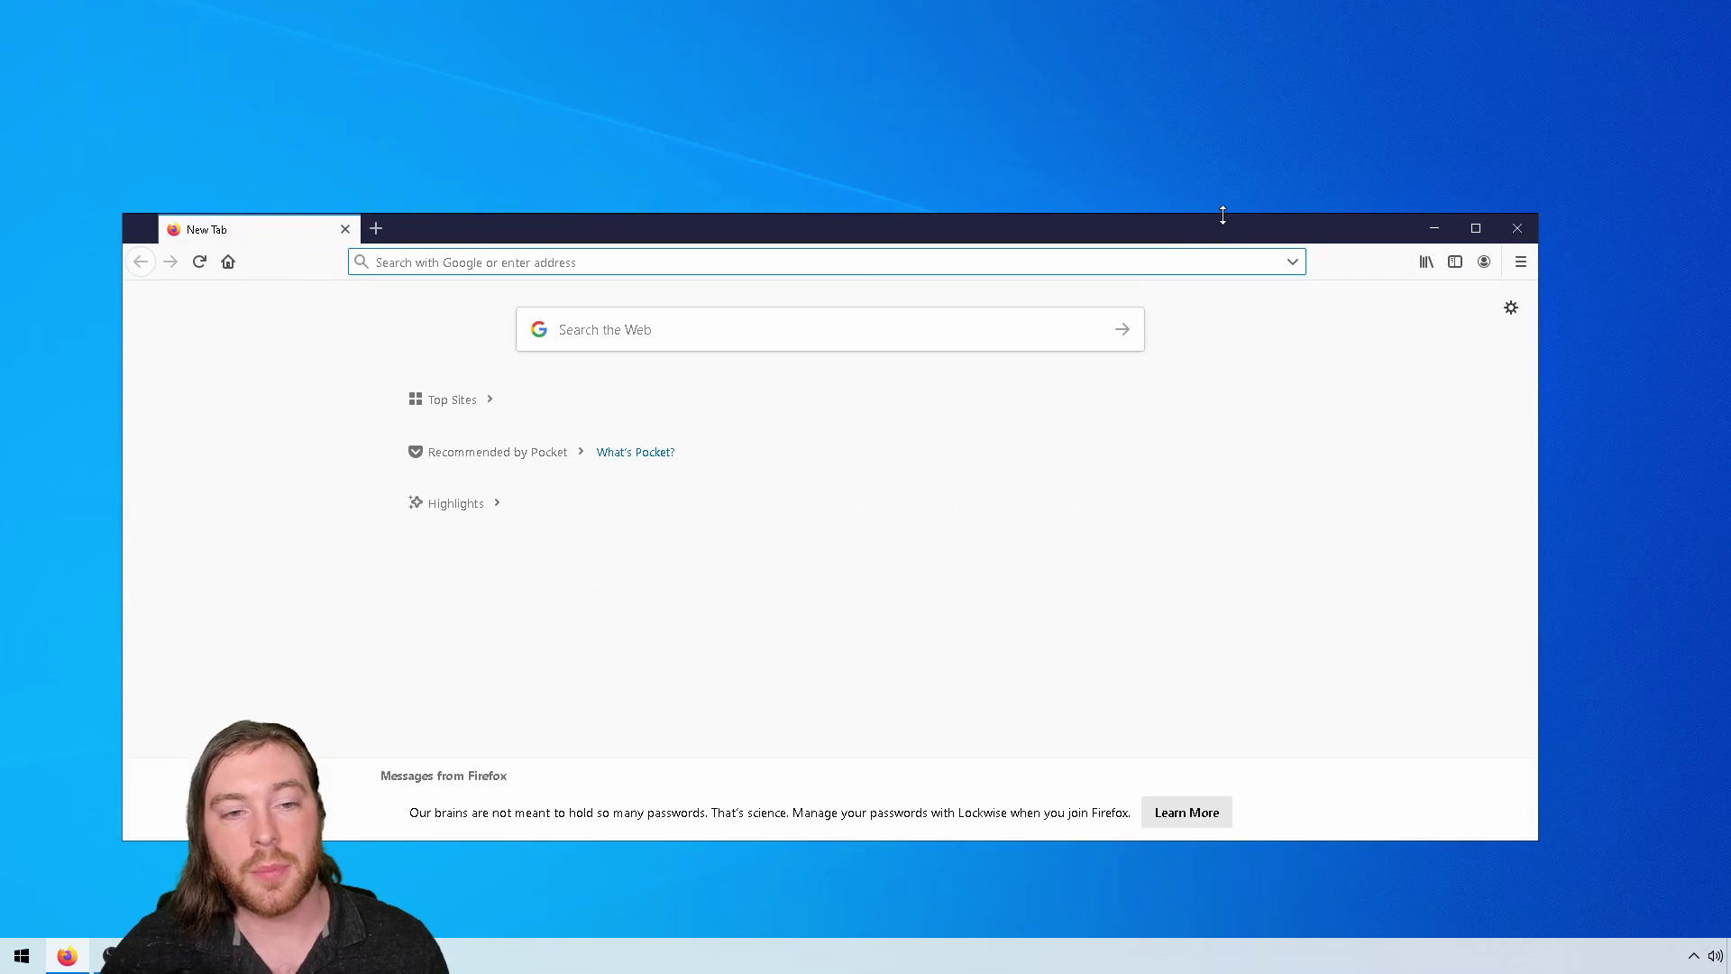
{"action": "type", "text": "twitch"}
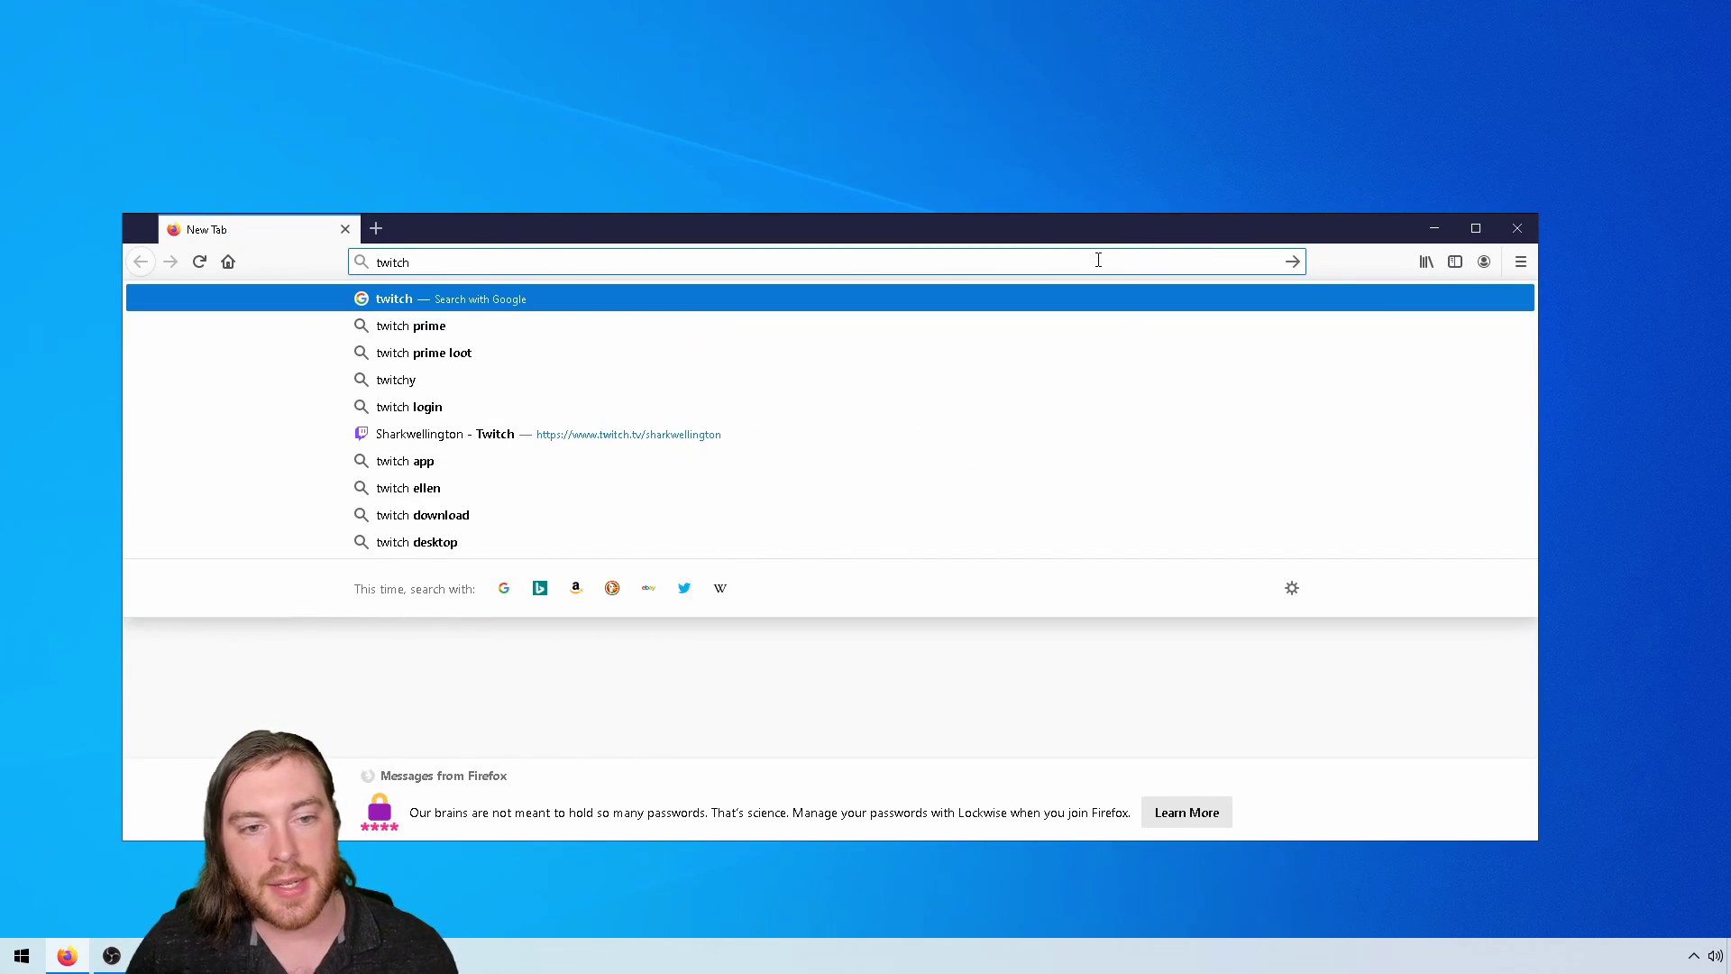
{"action": "left_click", "coordinate": [787, 434]}
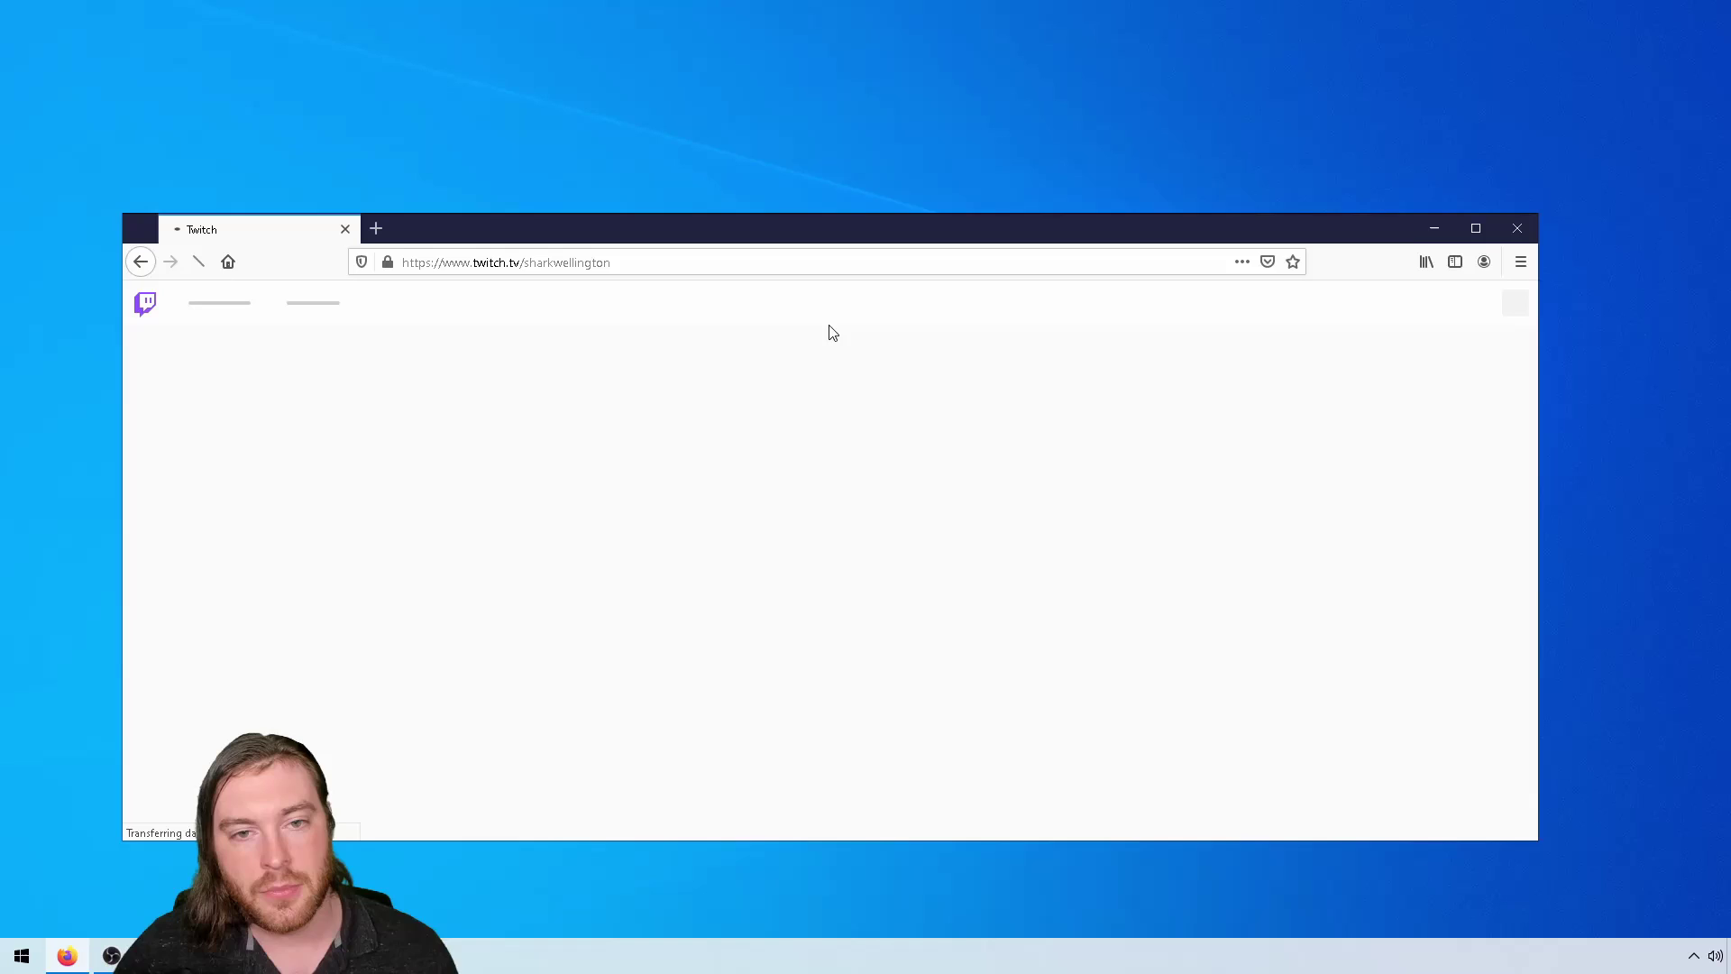
{"action": "double_click", "coordinate": [869, 226]}
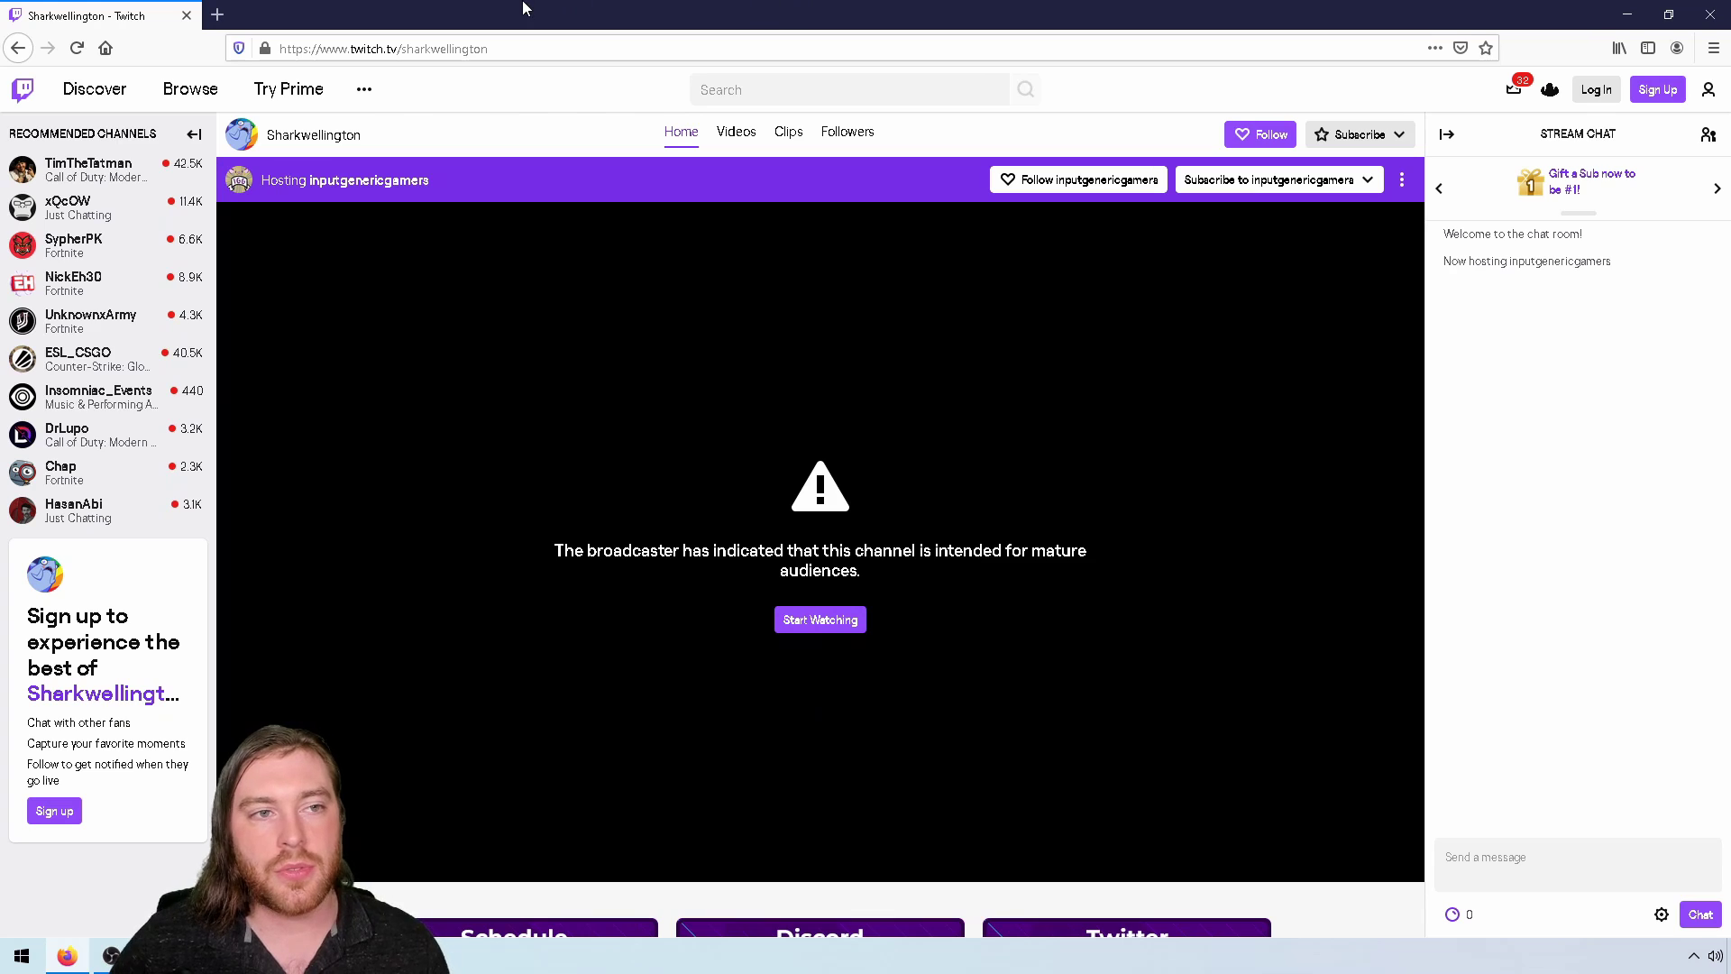
{"action": "double_click", "coordinate": [1133, 8]}
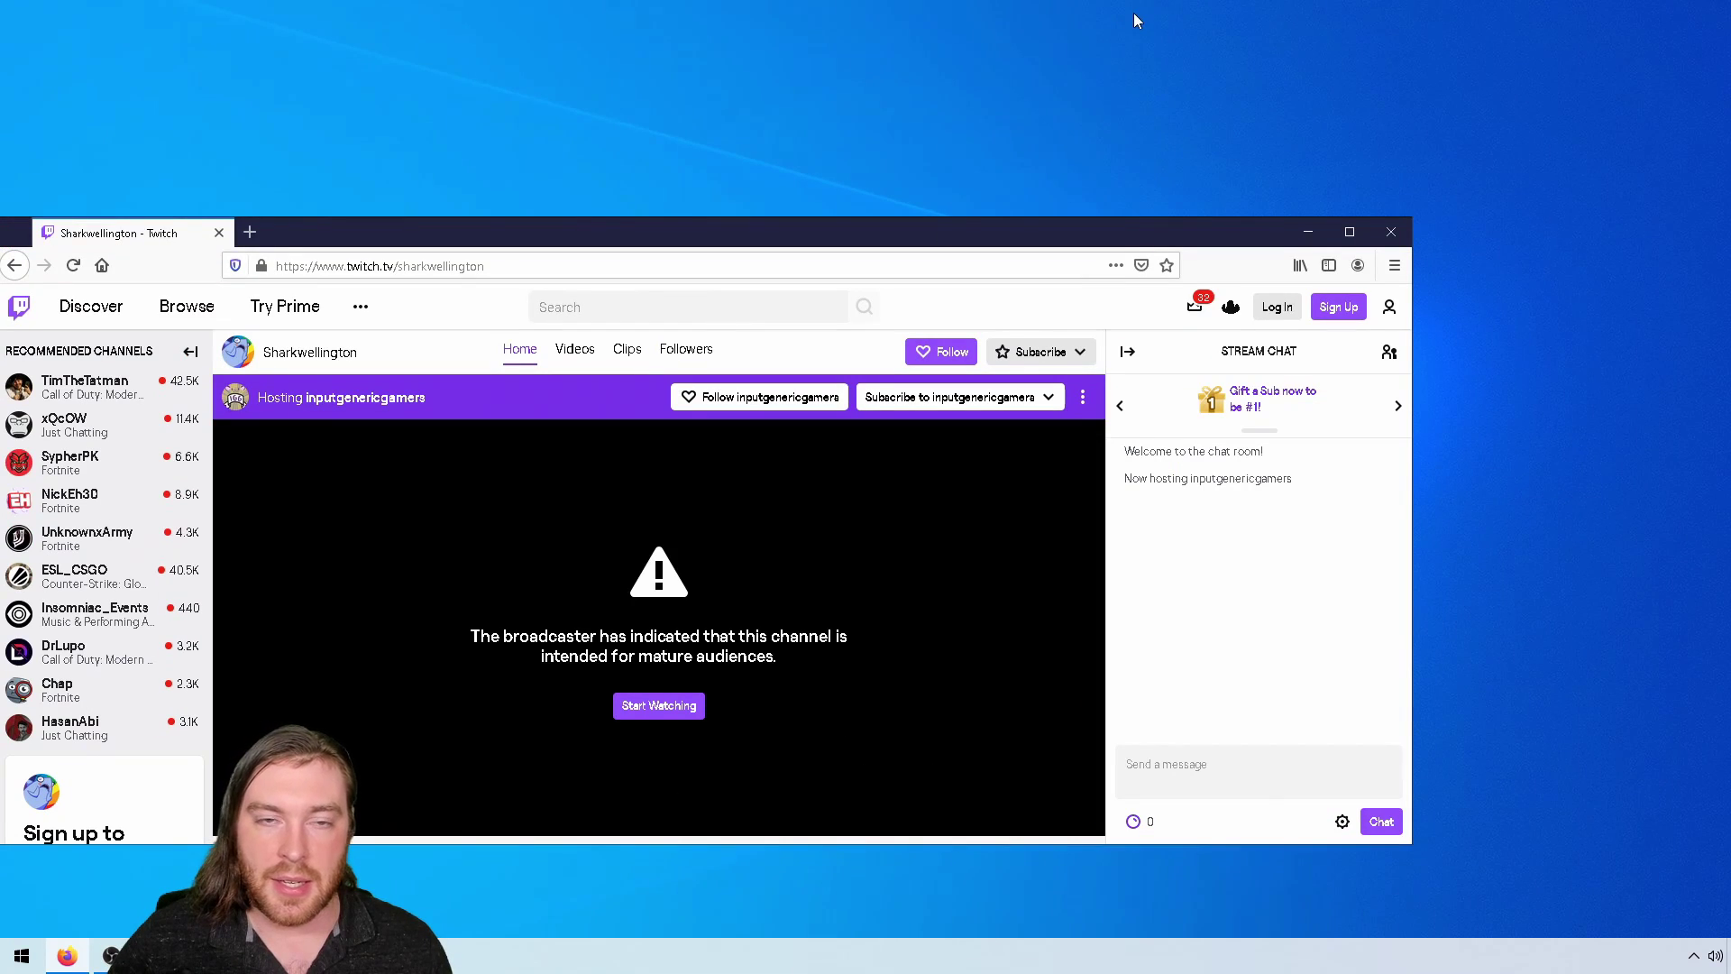
{"action": "left_click_drag", "start_coordinate": [564, 236], "coordinate": [688, 194]}
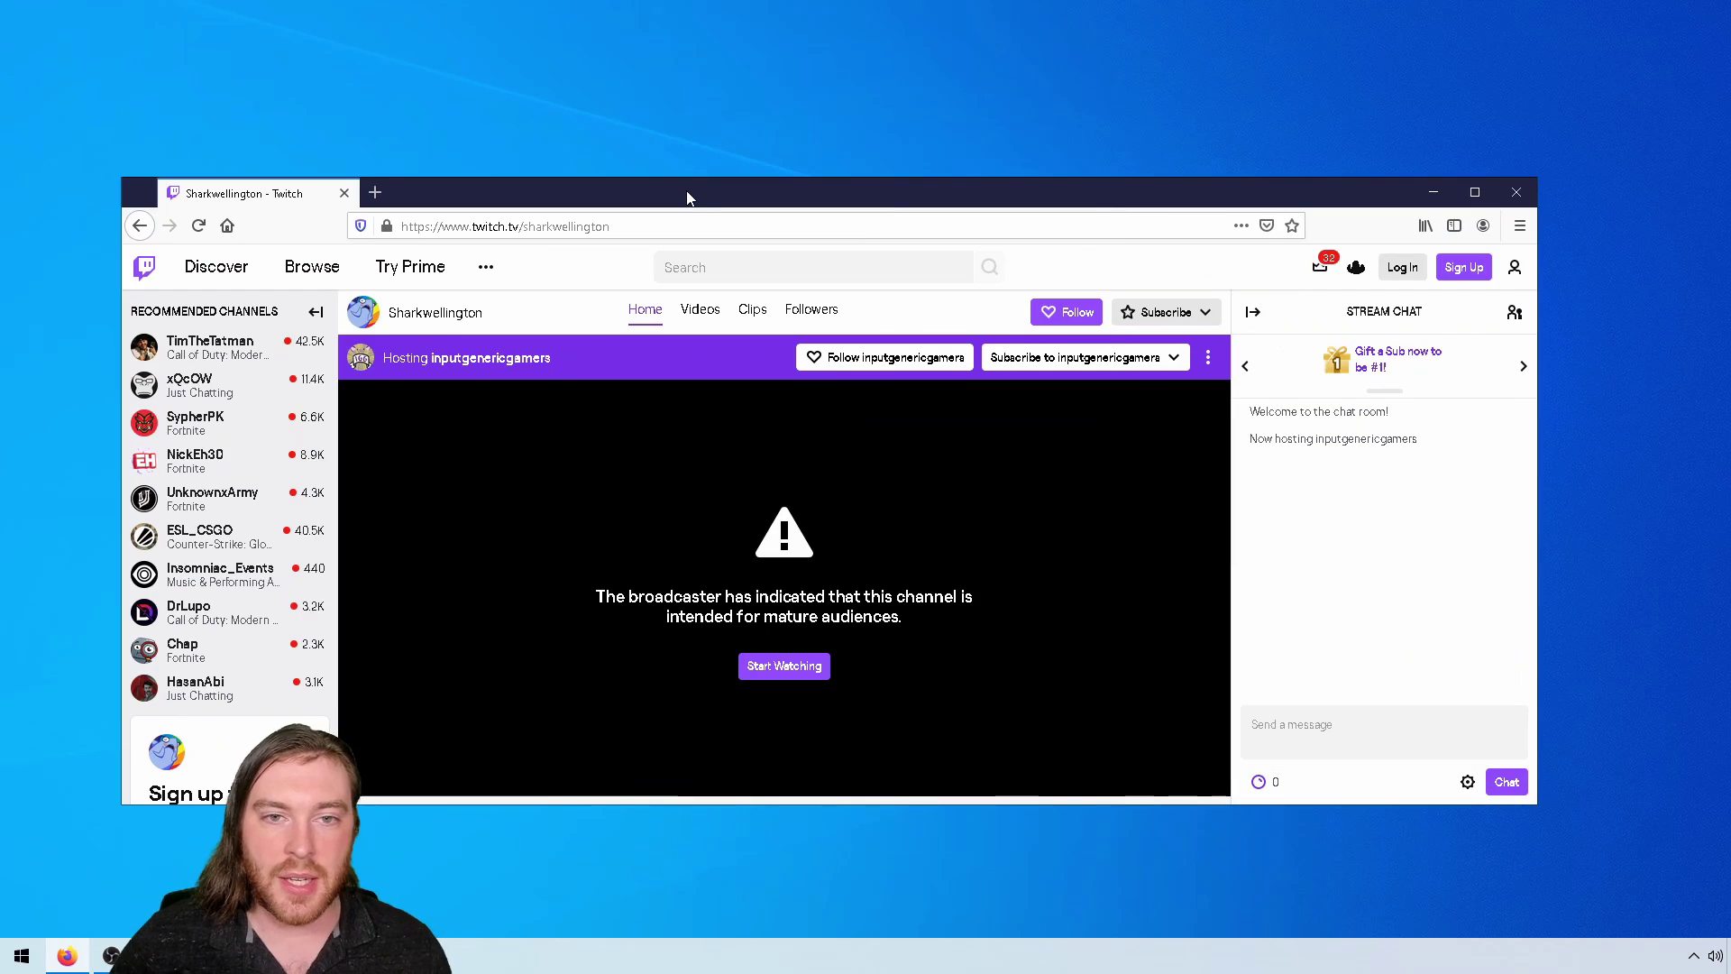
{"action": "double_click", "coordinate": [688, 195]}
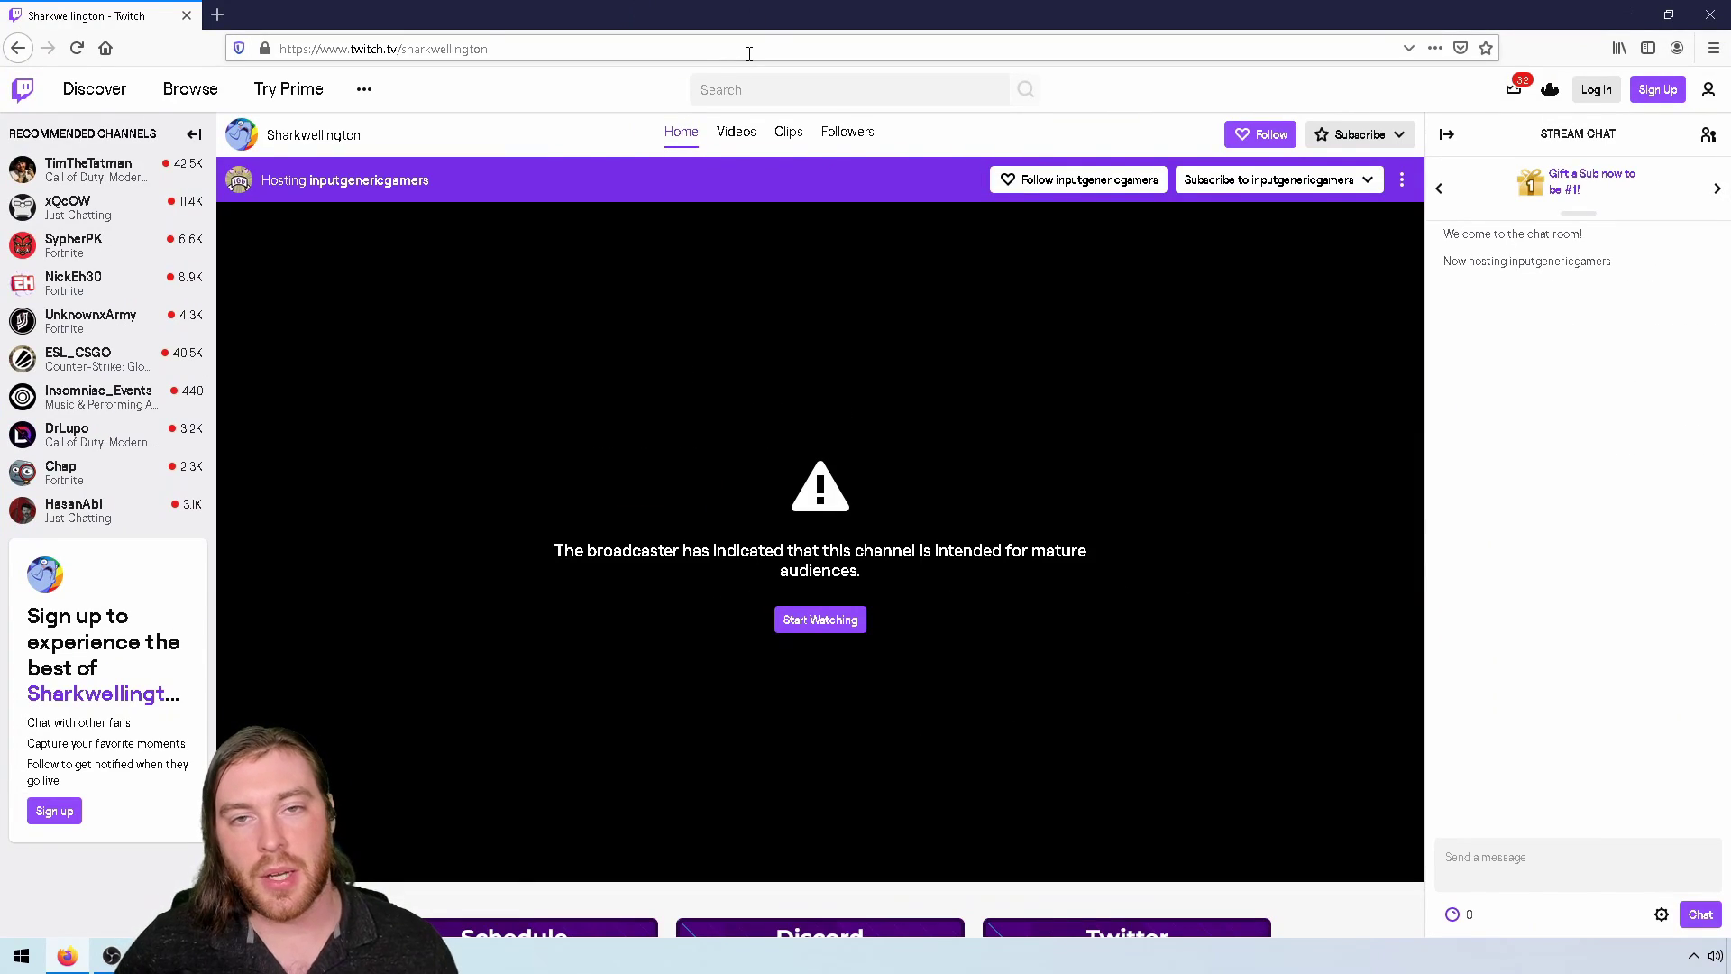